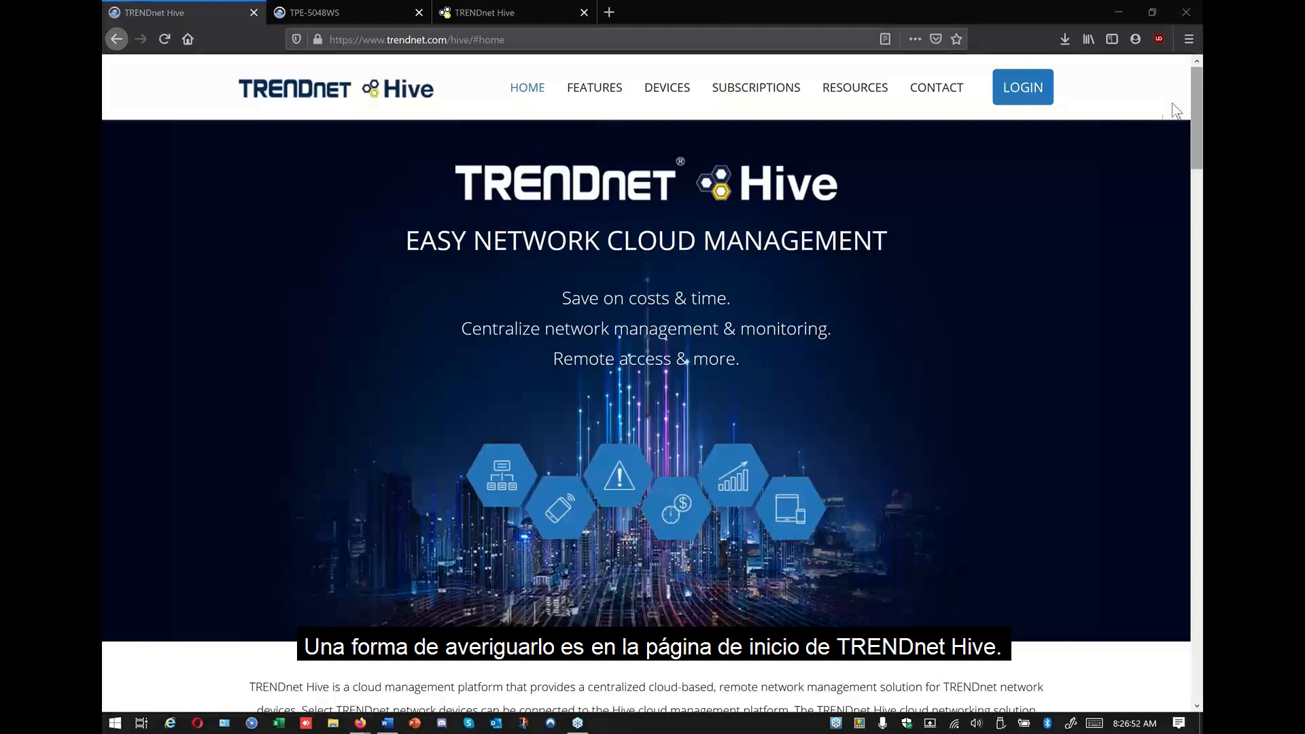
# Open the Hive device firmware page from the site's resources and browse the list of compatible switch models
pyautogui.click(854, 88)
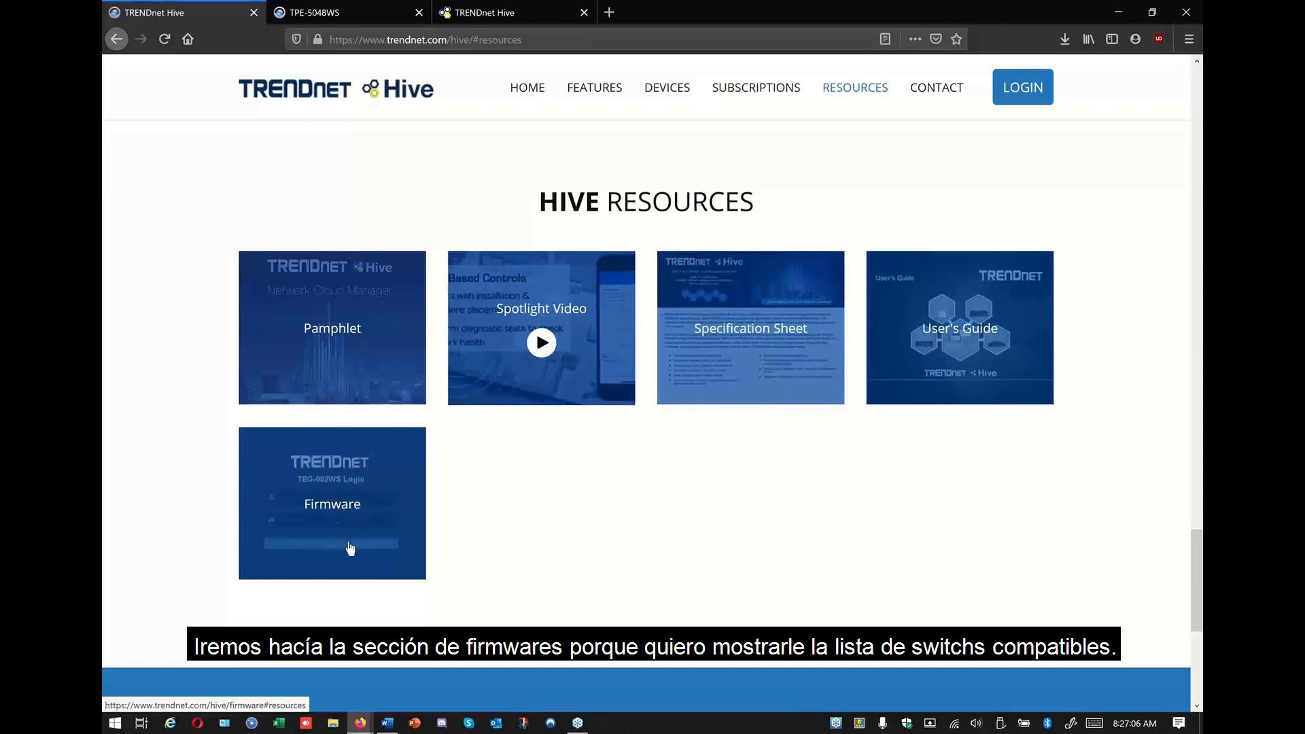
pyautogui.click(353, 500)
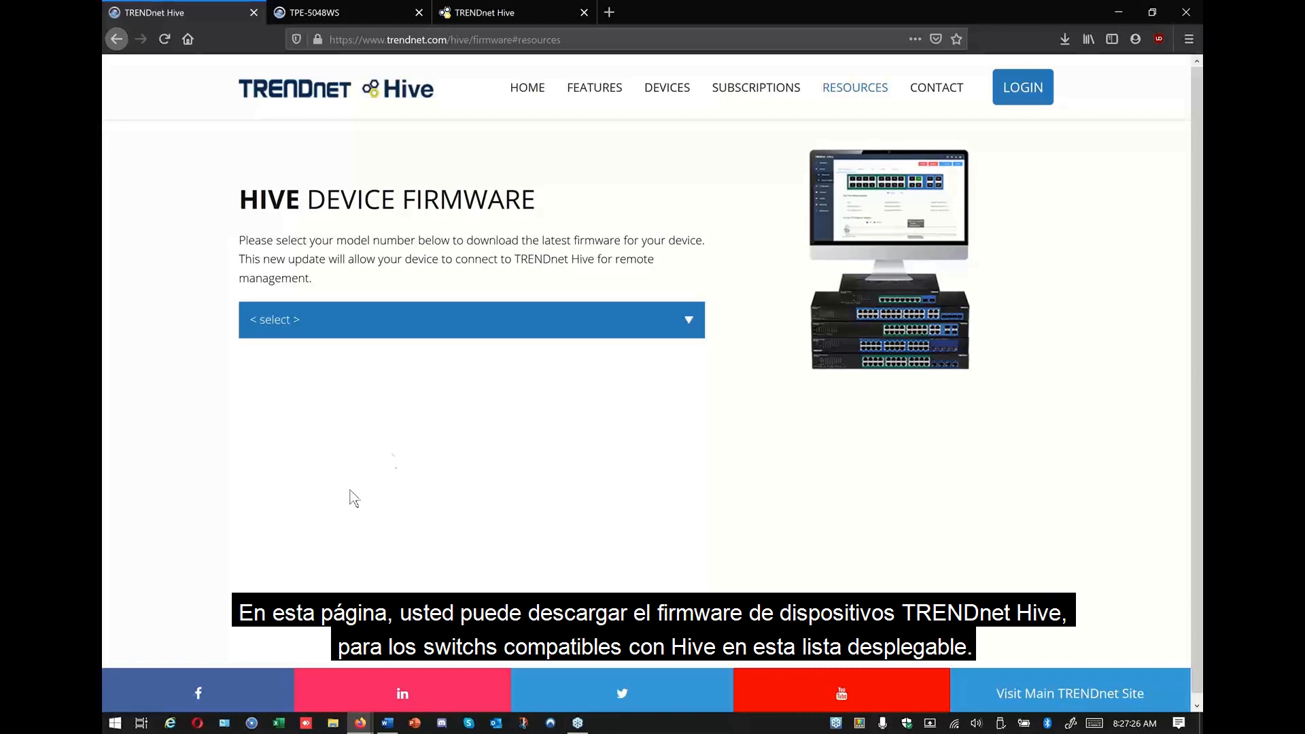
pyautogui.click(690, 324)
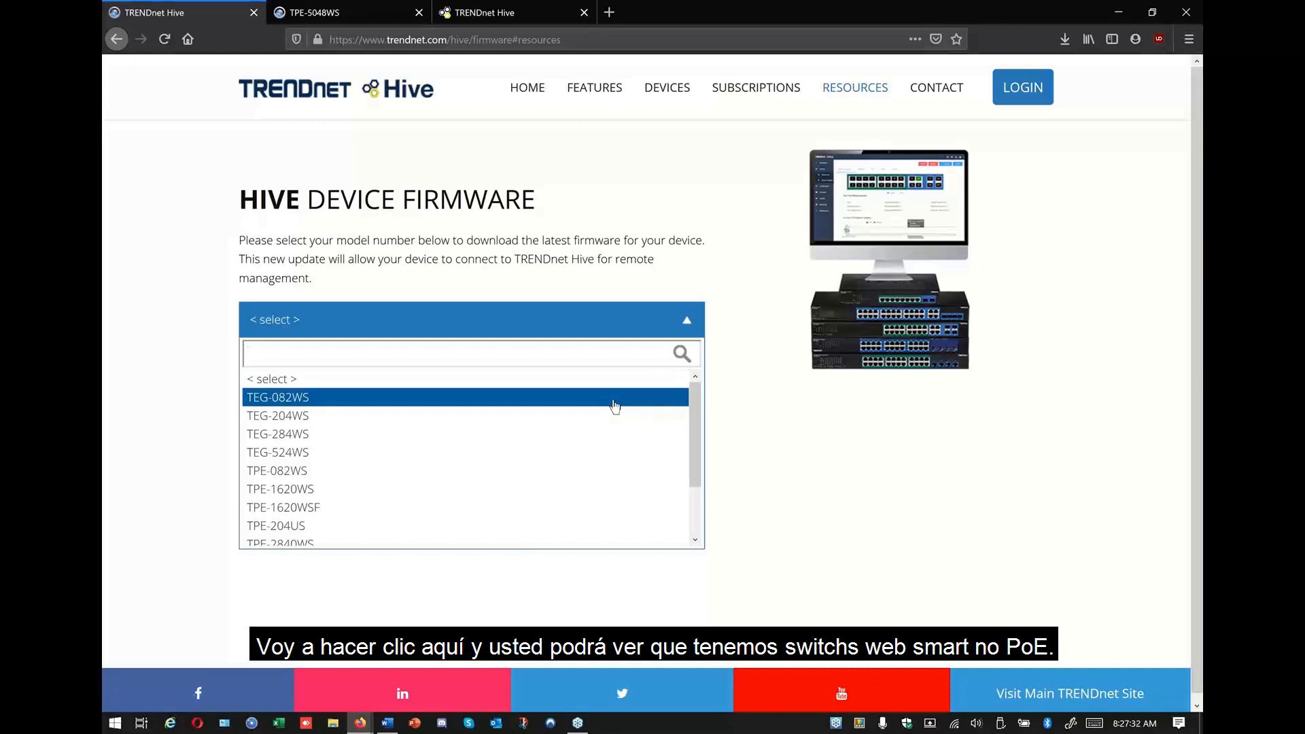
pyautogui.scroll(-2, 615, 406)
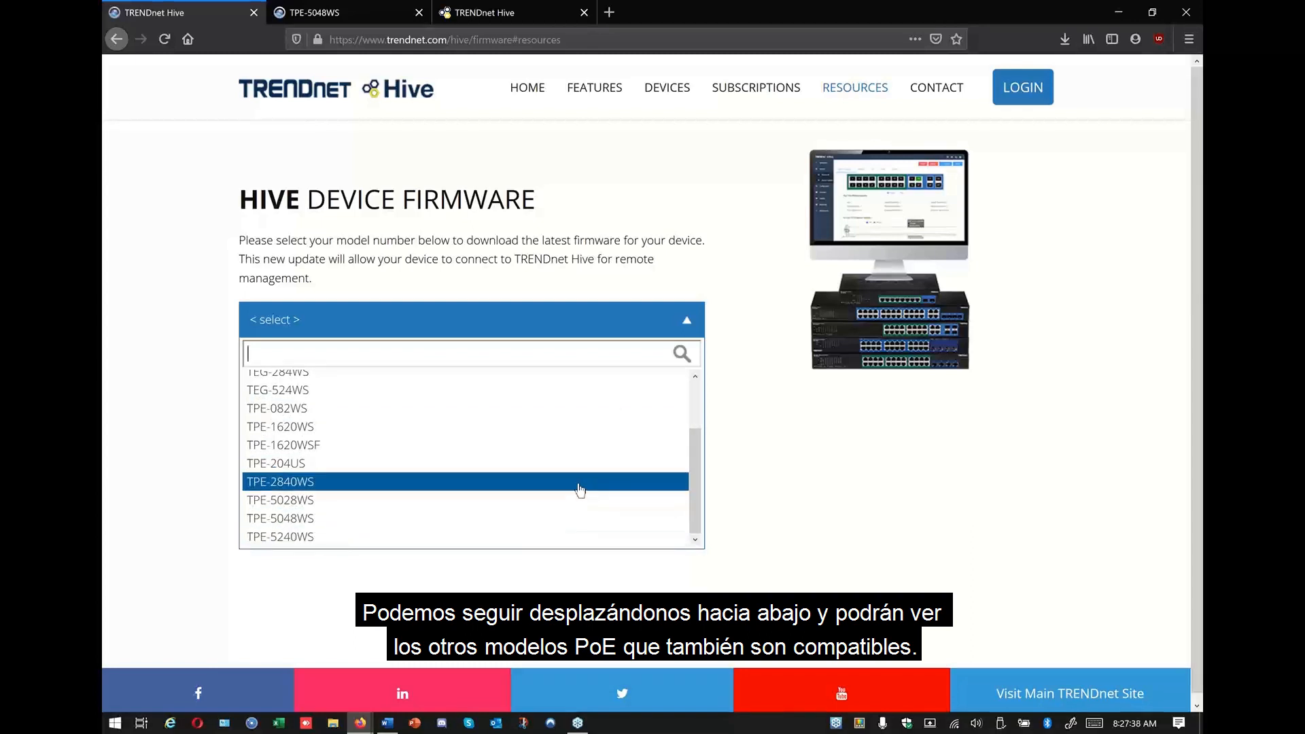
pyautogui.scroll(2, 558, 428)
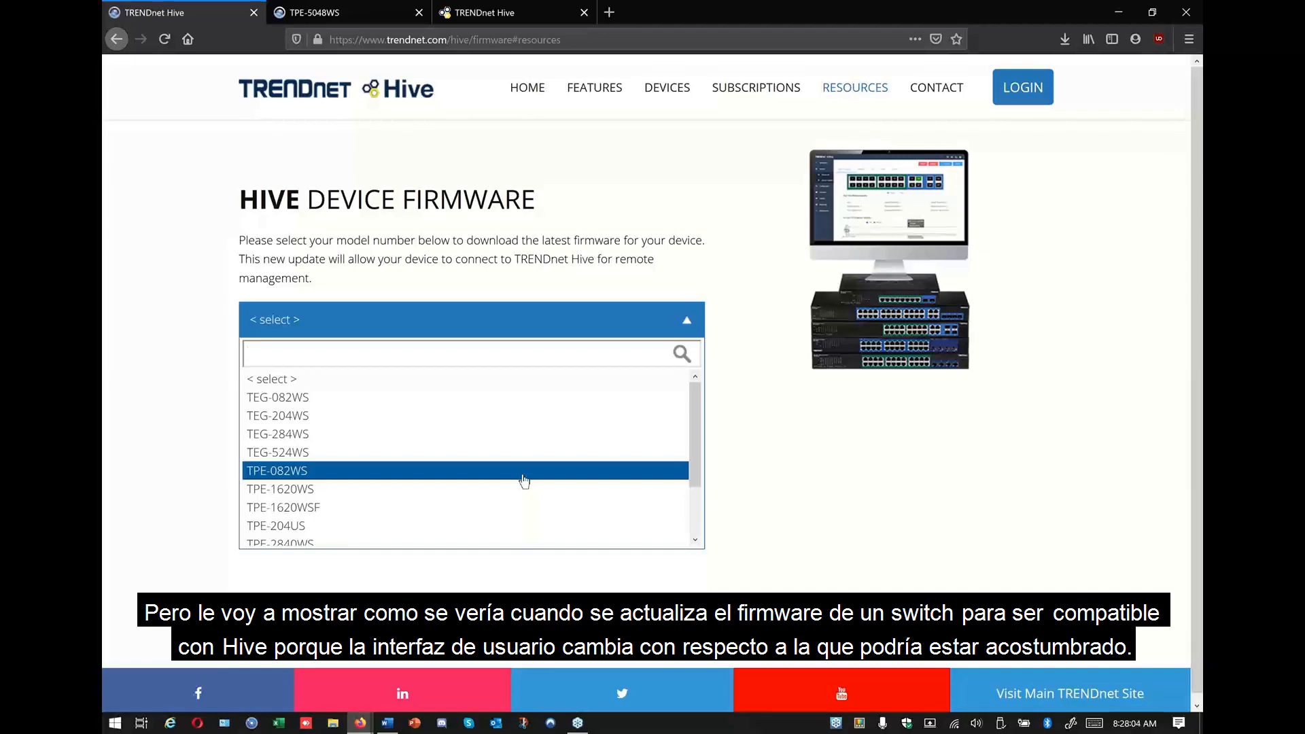
# Show the TPE-082WS firmware details, highlight its version number, and switch to the TPE-5048WS page
pyautogui.click(523, 475)
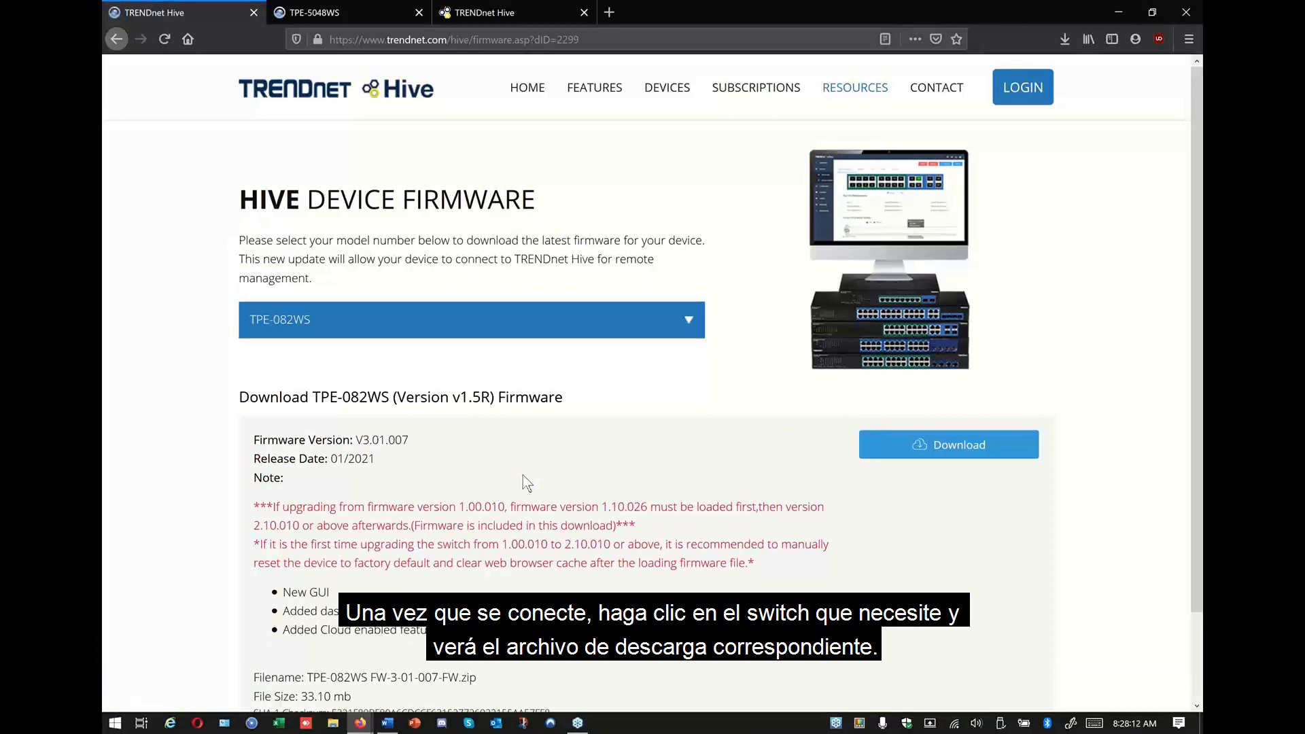
pyautogui.scroll(-3, 524, 474)
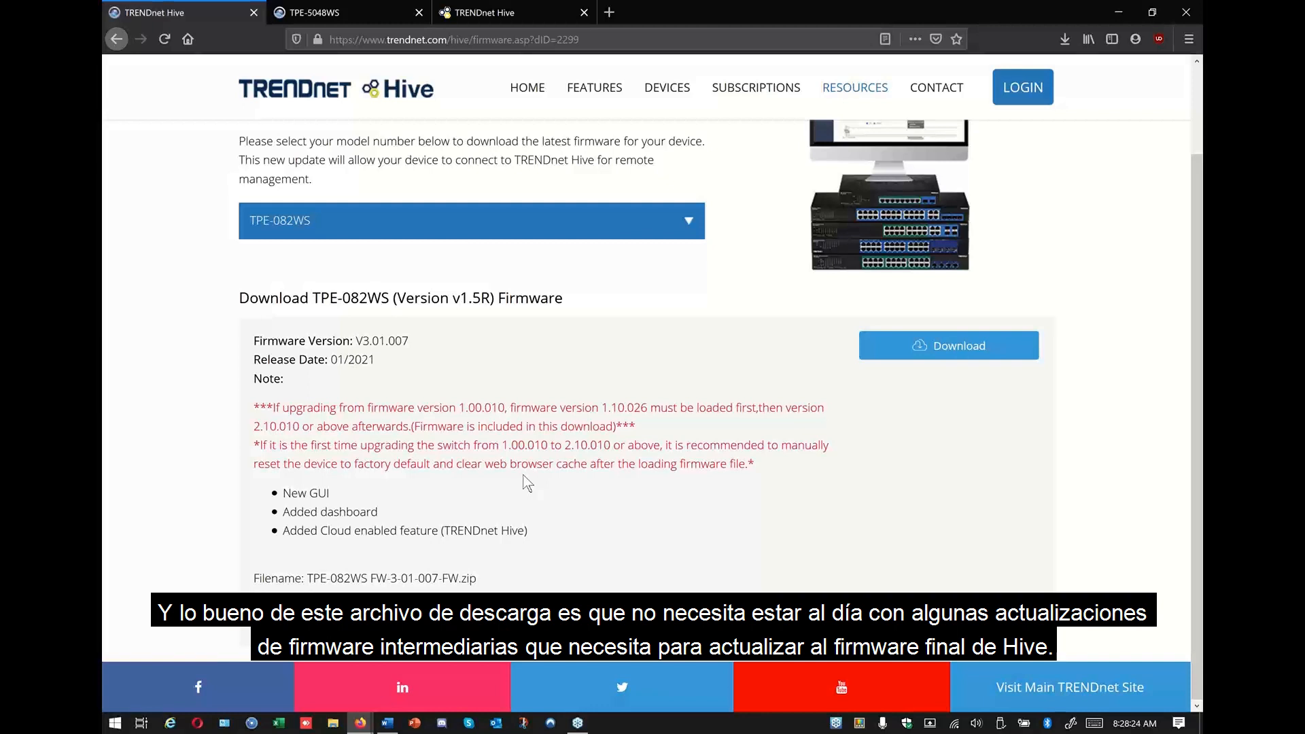
pyautogui.moveTo(410, 340); pyautogui.dragTo(355, 341)
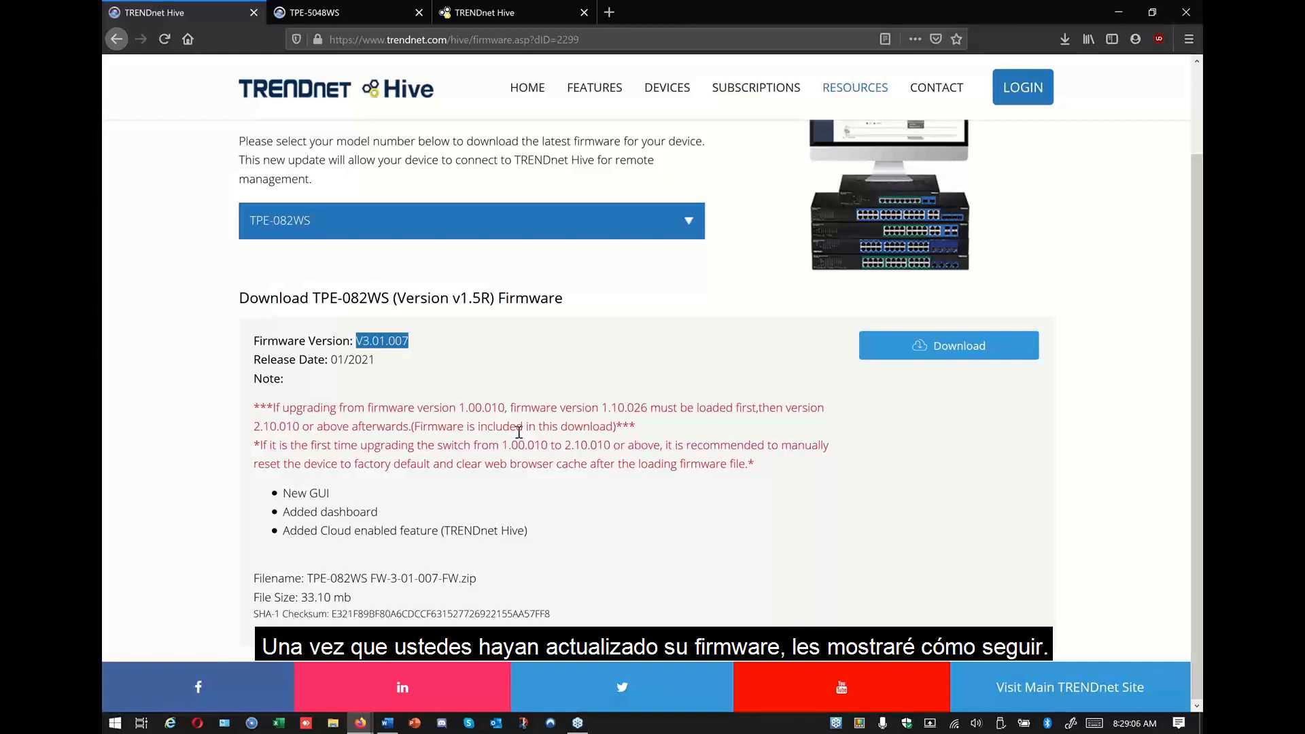
pyautogui.click(297, 17)
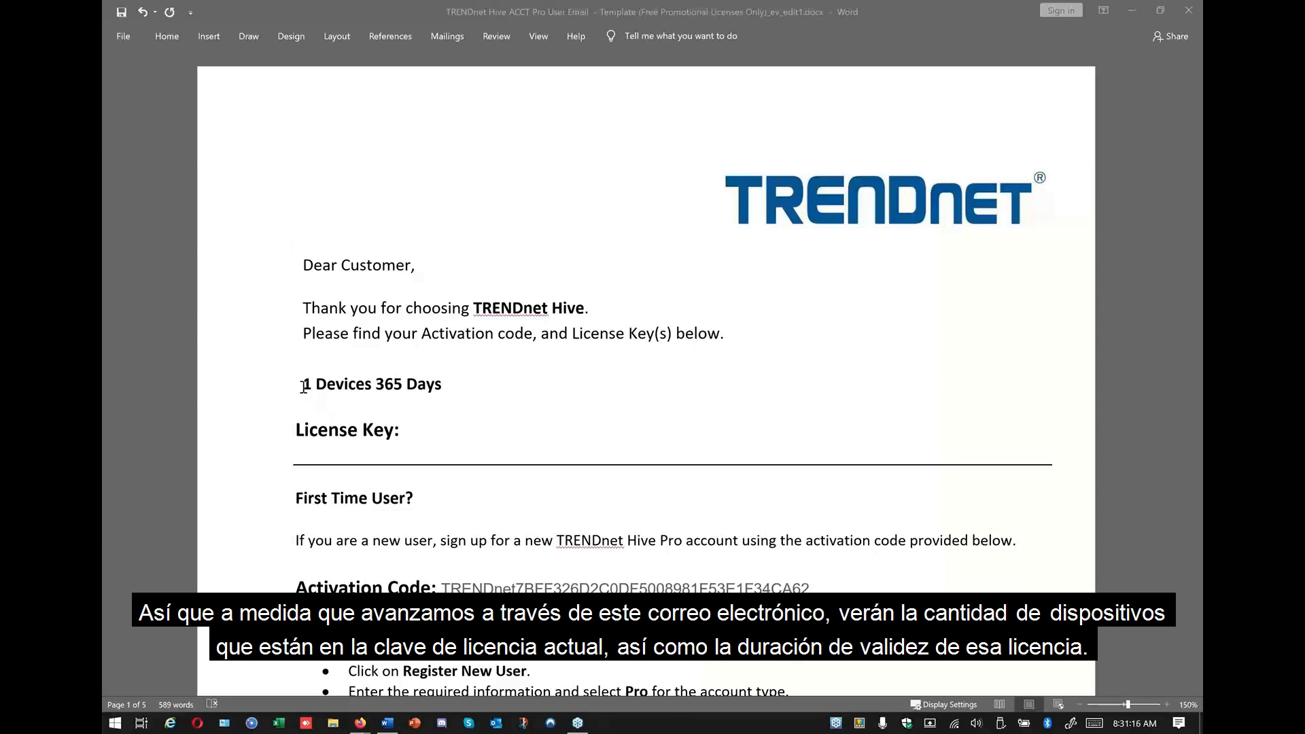
# Highlight the device count and the license duration above the License Key line in the Word email template
pyautogui.click(348, 385)
pyautogui.moveTo(300, 385); pyautogui.dragTo(376, 385)
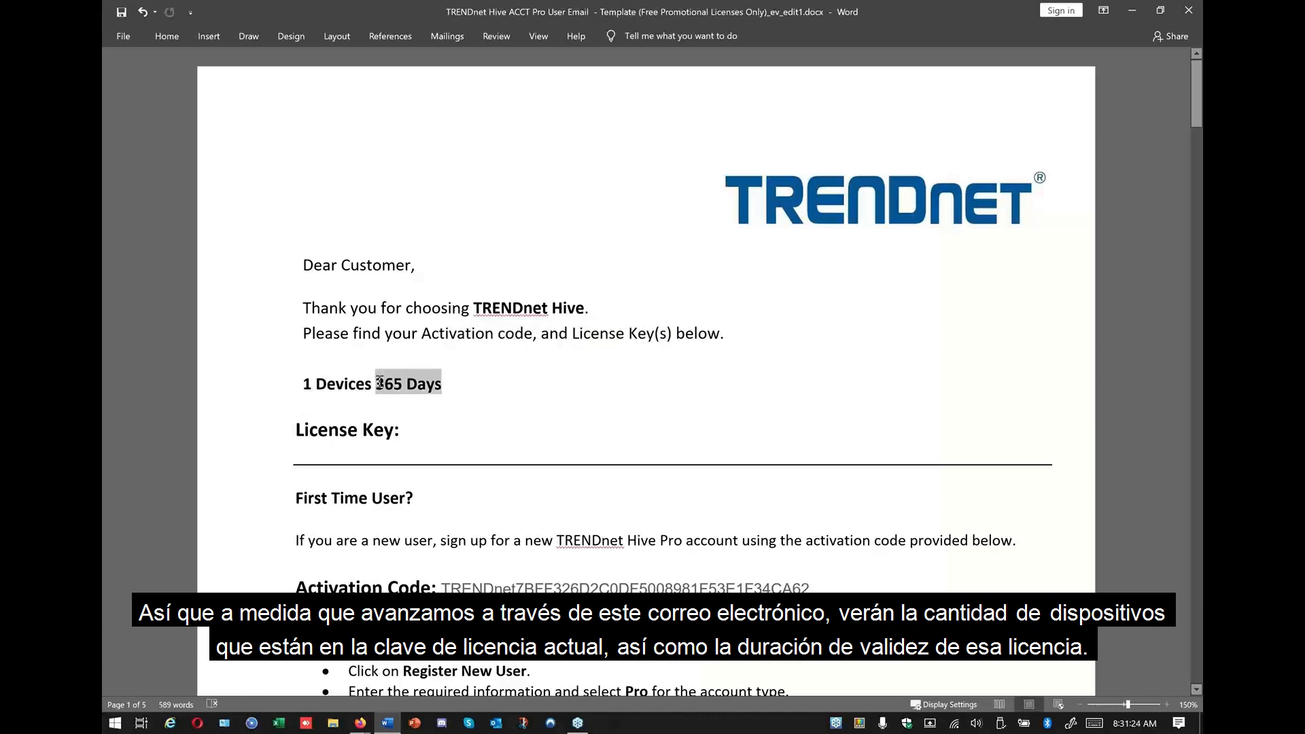
pyautogui.click(435, 428)
# Highlight the First Time User heading and the Activation Code line, and view the account creation instructions below
pyautogui.scroll(-3, 793, 473)
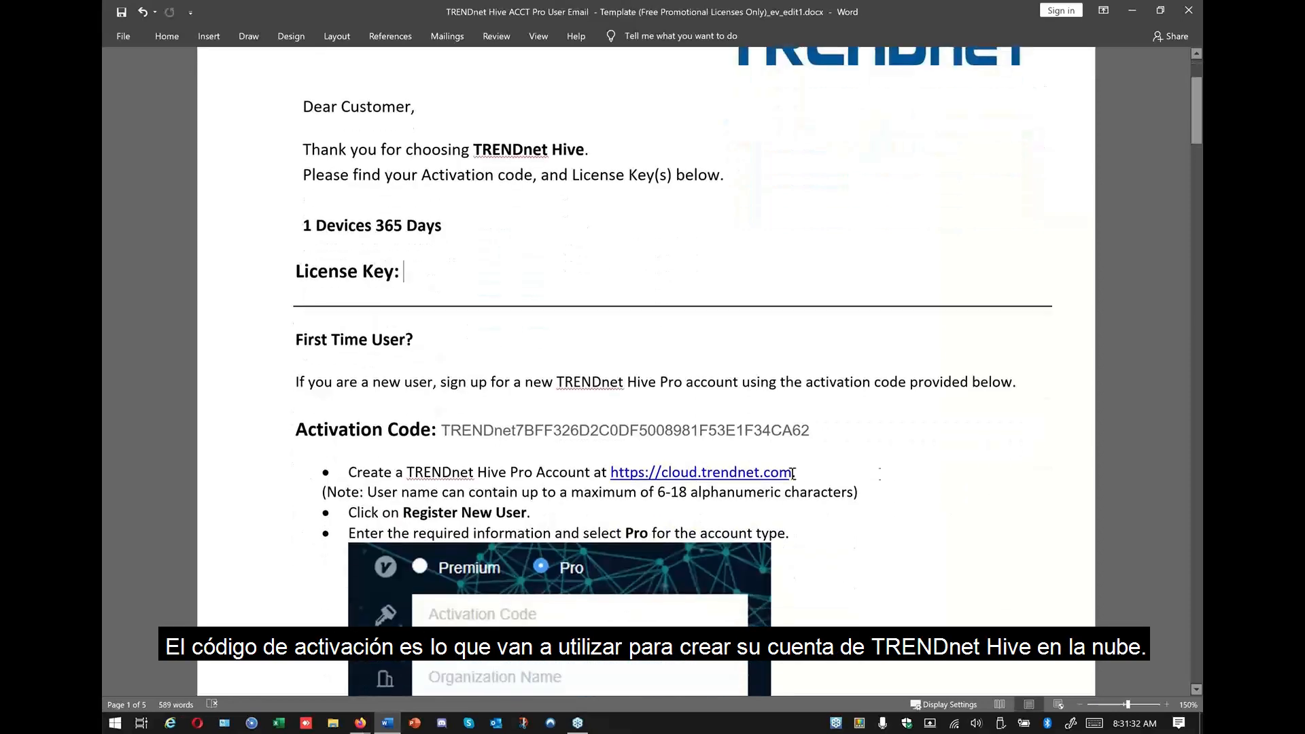
pyautogui.moveTo(823, 430); pyautogui.dragTo(340, 429)
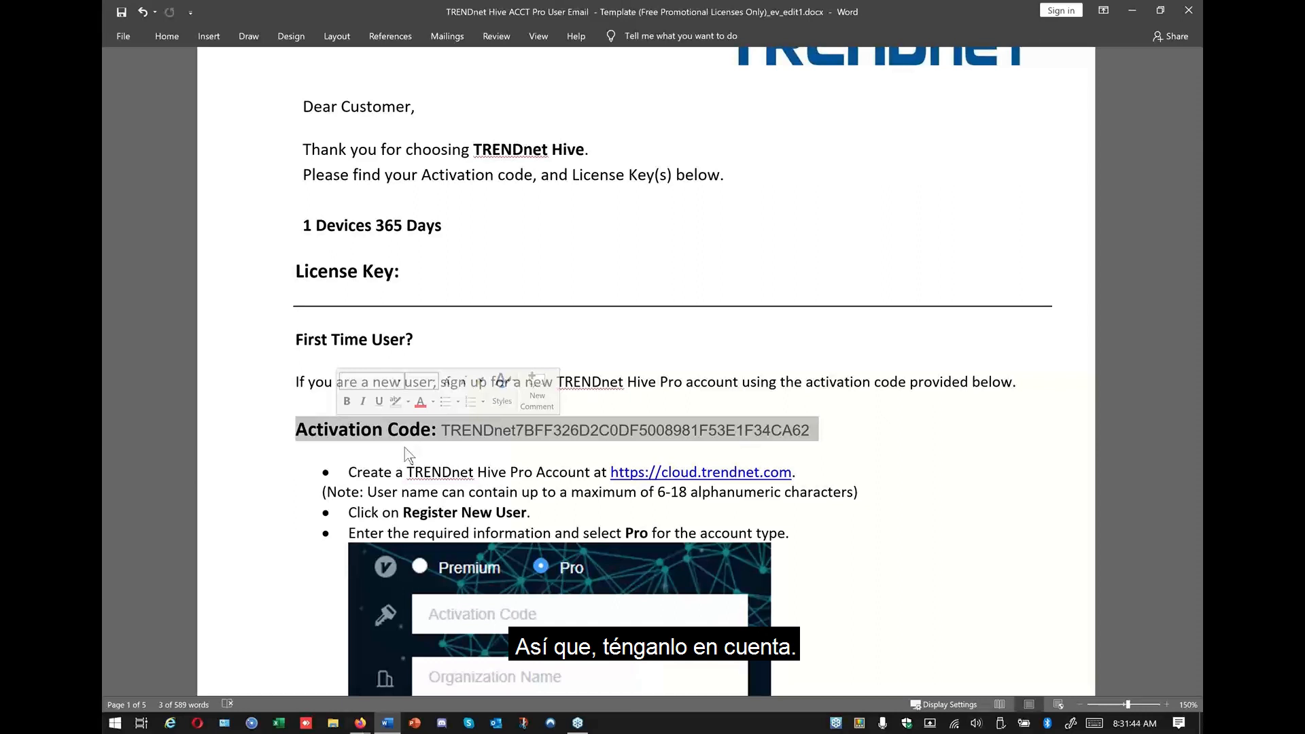
pyautogui.click(431, 359)
pyautogui.moveTo(420, 343); pyautogui.dragTo(312, 345)
pyautogui.moveTo(297, 430); pyautogui.dragTo(621, 441)
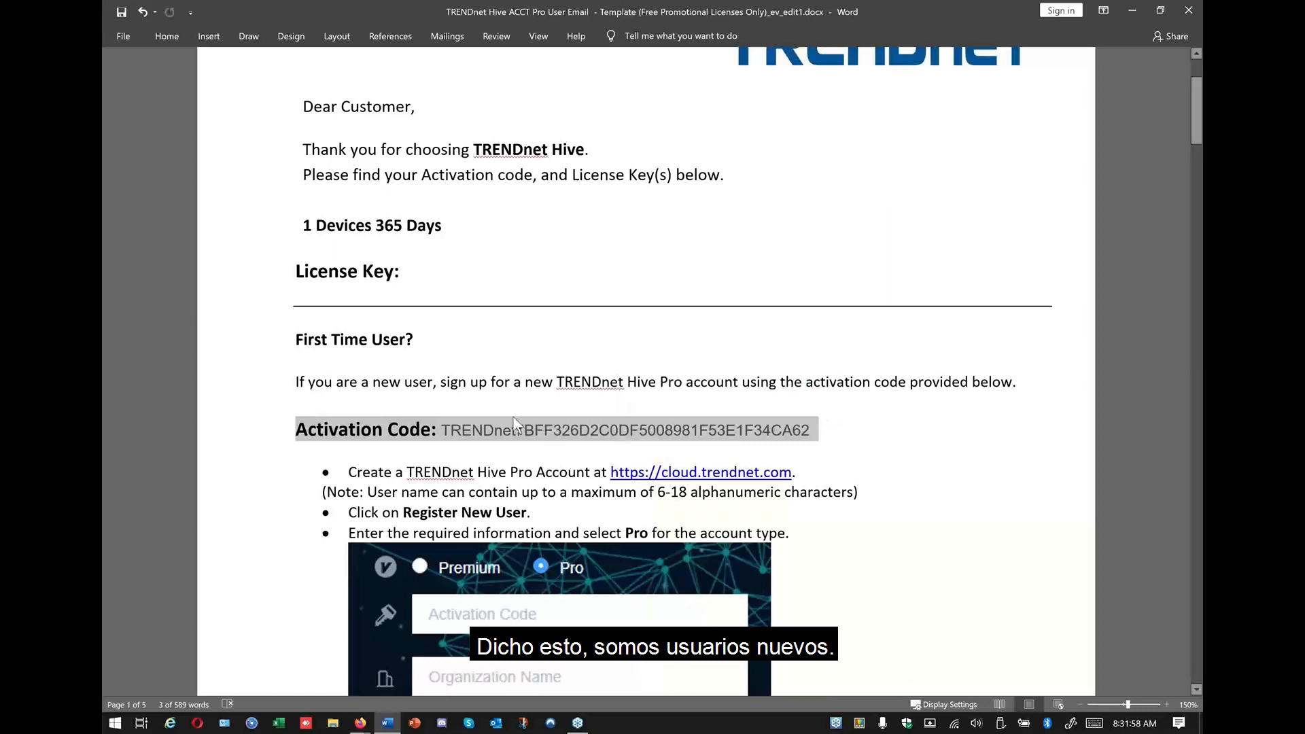
pyautogui.scroll(-3, 515, 425)
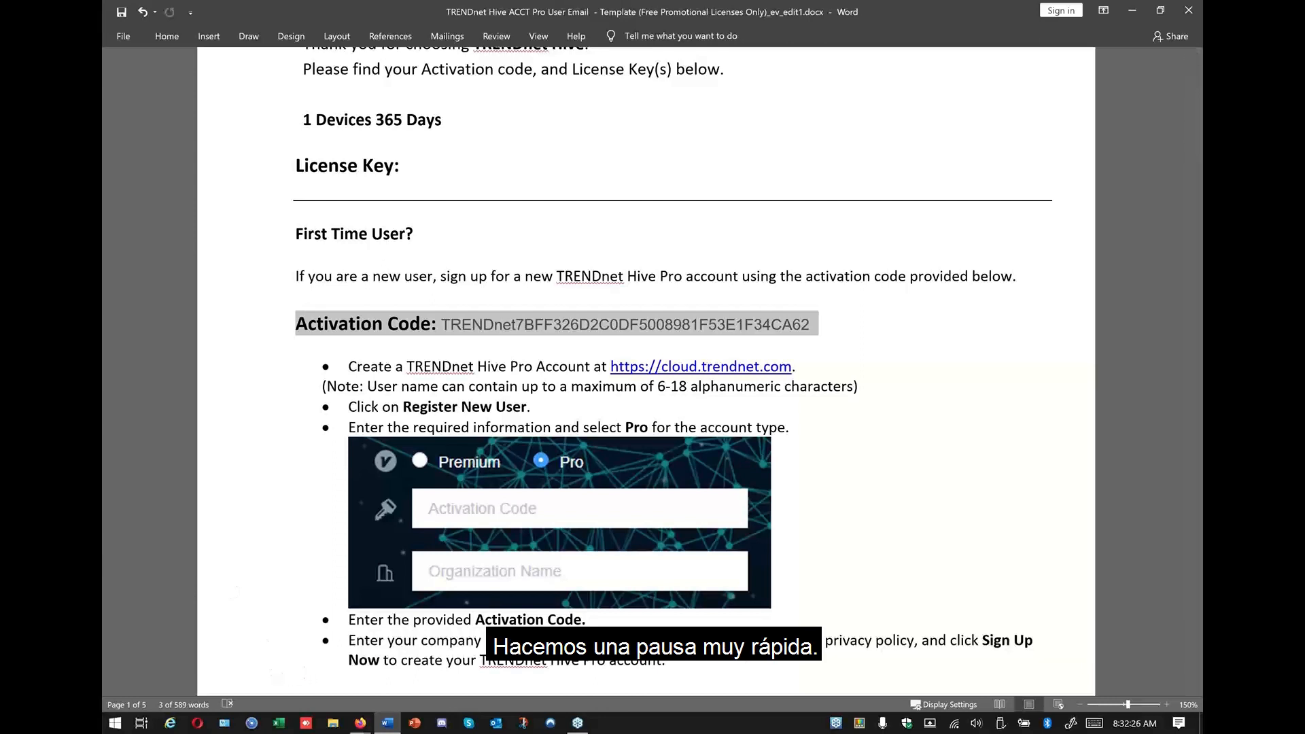
# Locate the Activation Code field on the Hive registration form in Firefox and select the activation code line in the Word email
pyautogui.hotkey('alt', 'Tab')
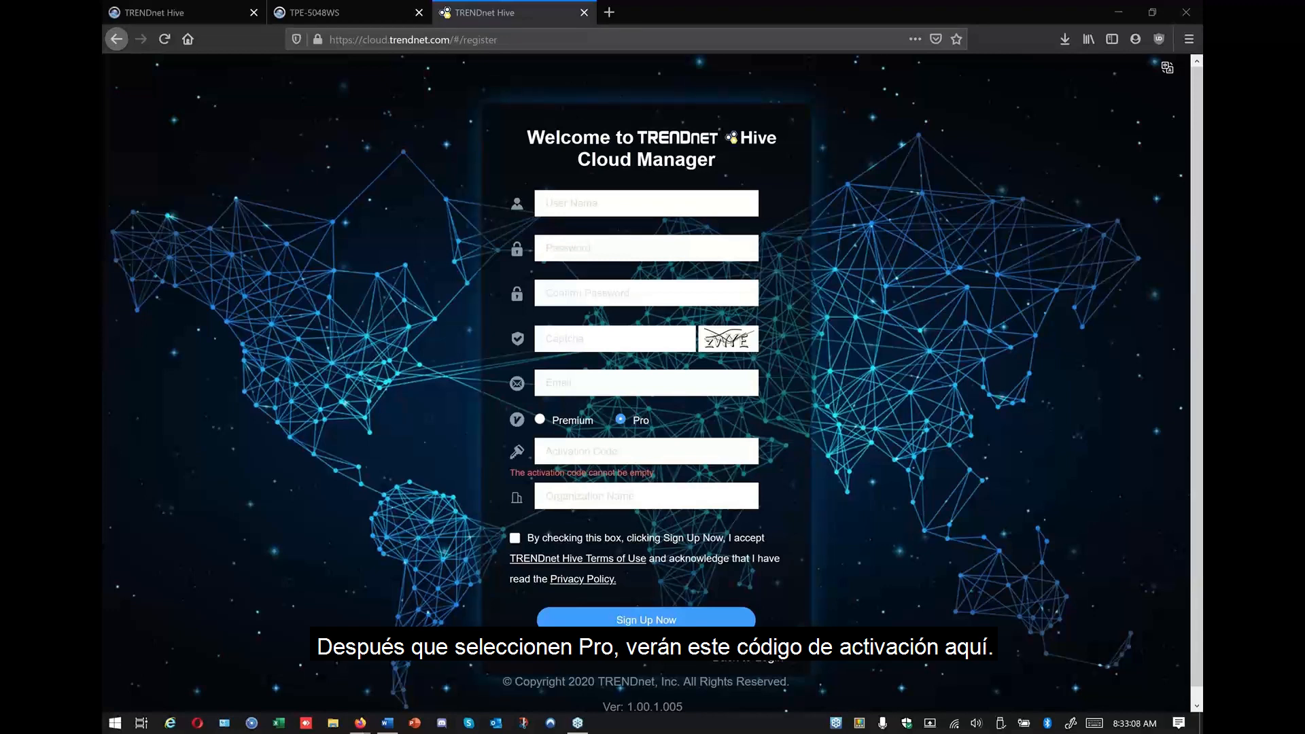
pyautogui.click(581, 455)
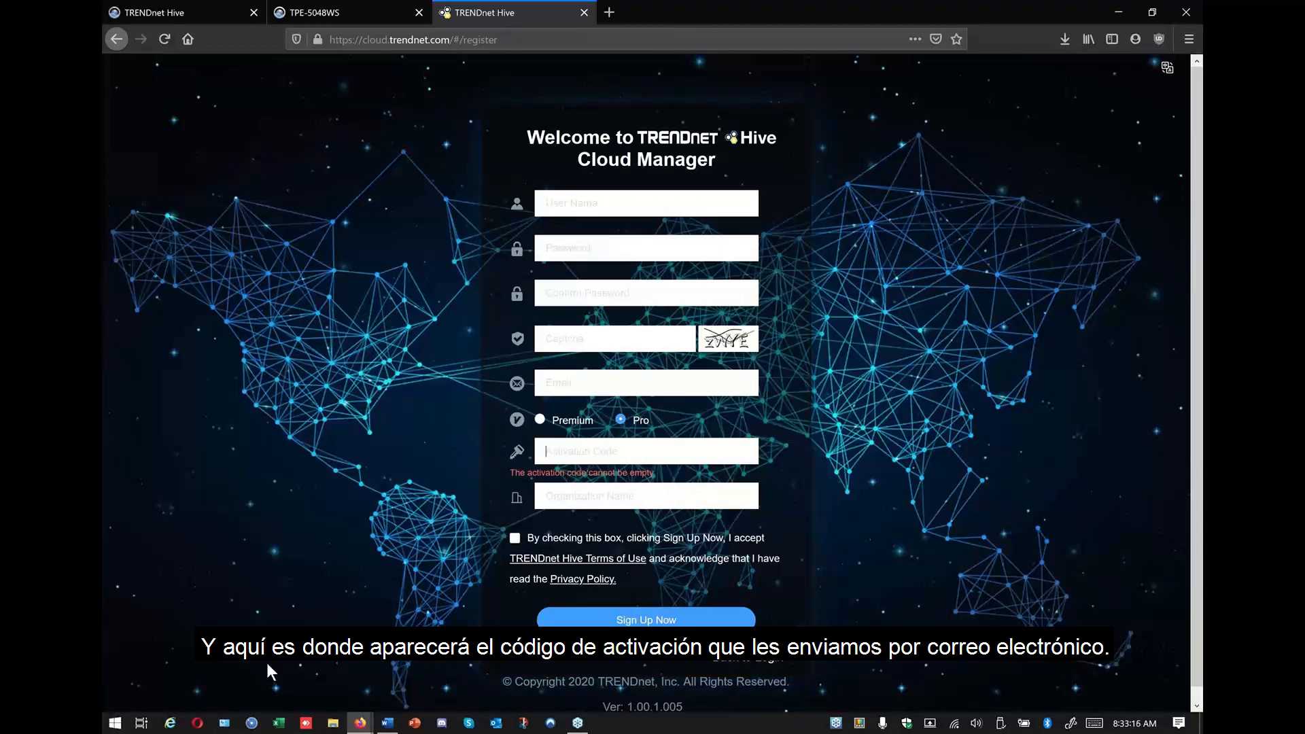
pyautogui.click(393, 726)
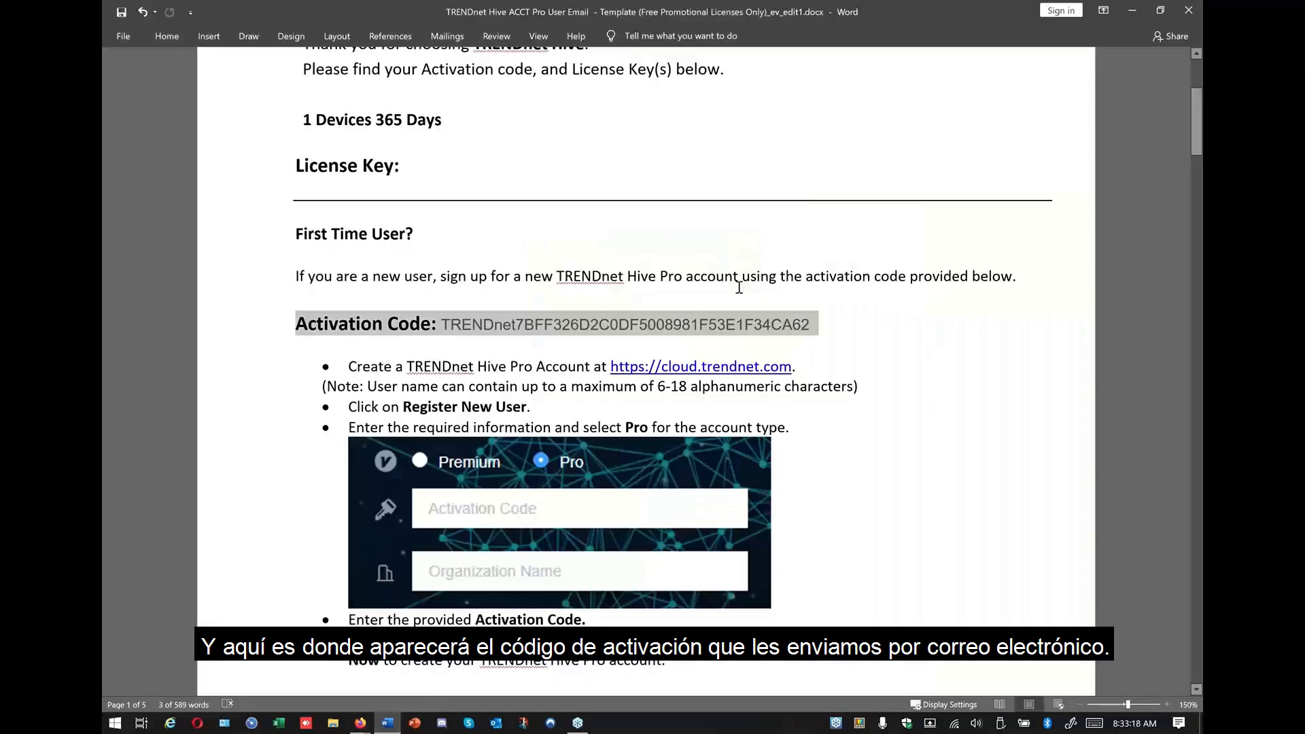
pyautogui.moveTo(787, 322); pyautogui.dragTo(315, 333)
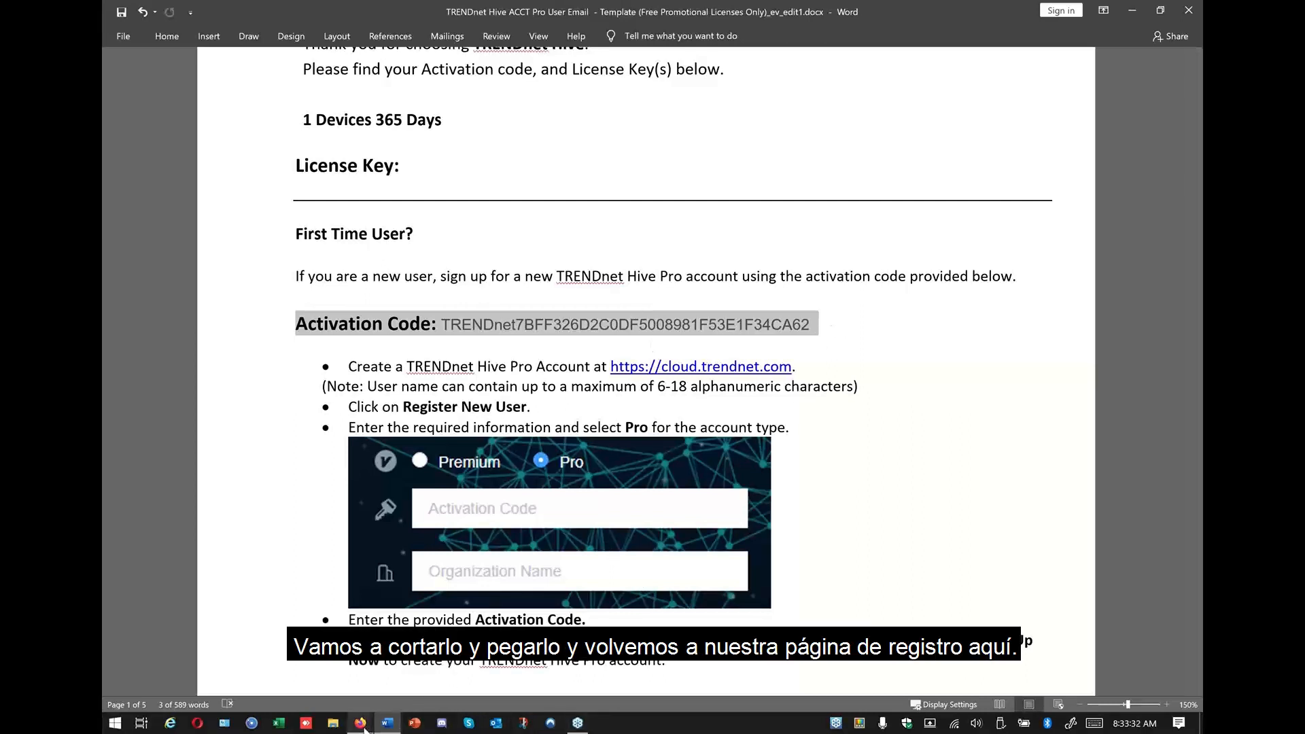
pyautogui.moveTo(363, 725)
pyautogui.click(223, 677)
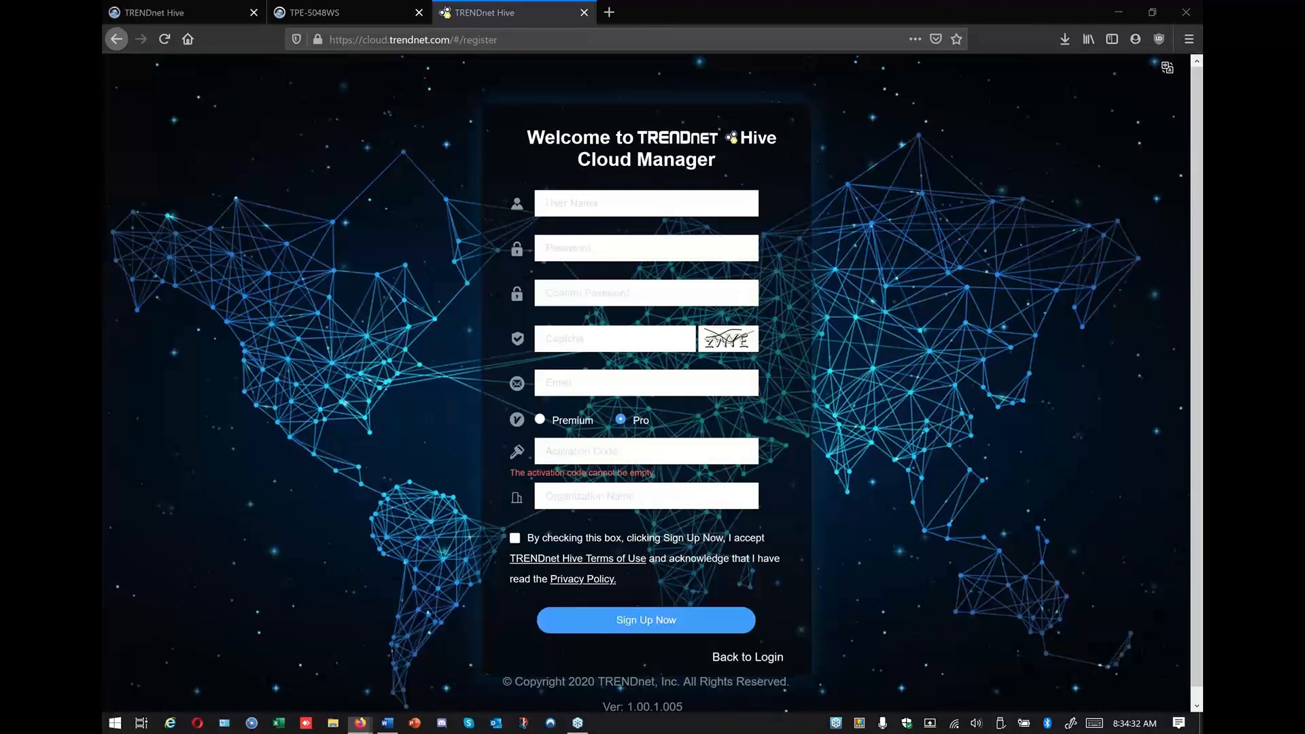
# In the Word email, highlight the note on the allowed user name length in alphanumeric characters
pyautogui.hotkey('alt', 'Tab')
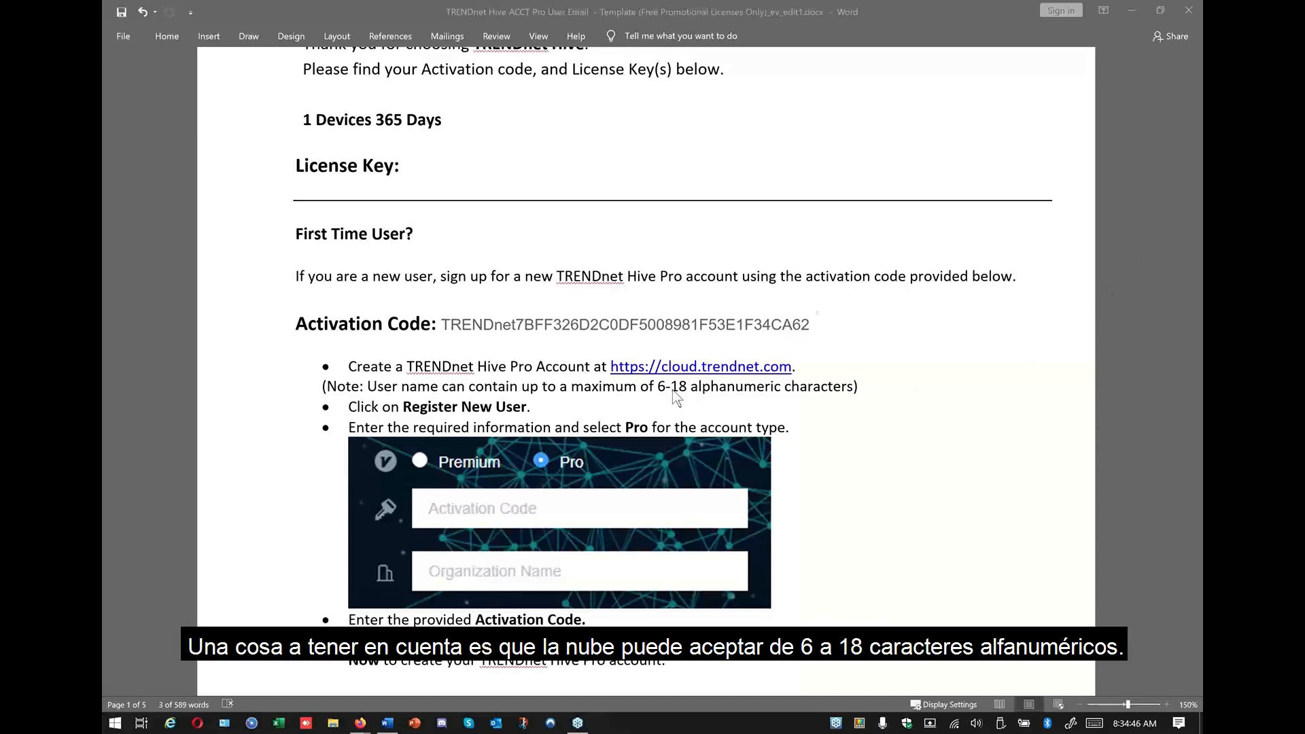
pyautogui.moveTo(640, 386); pyautogui.dragTo(830, 386)
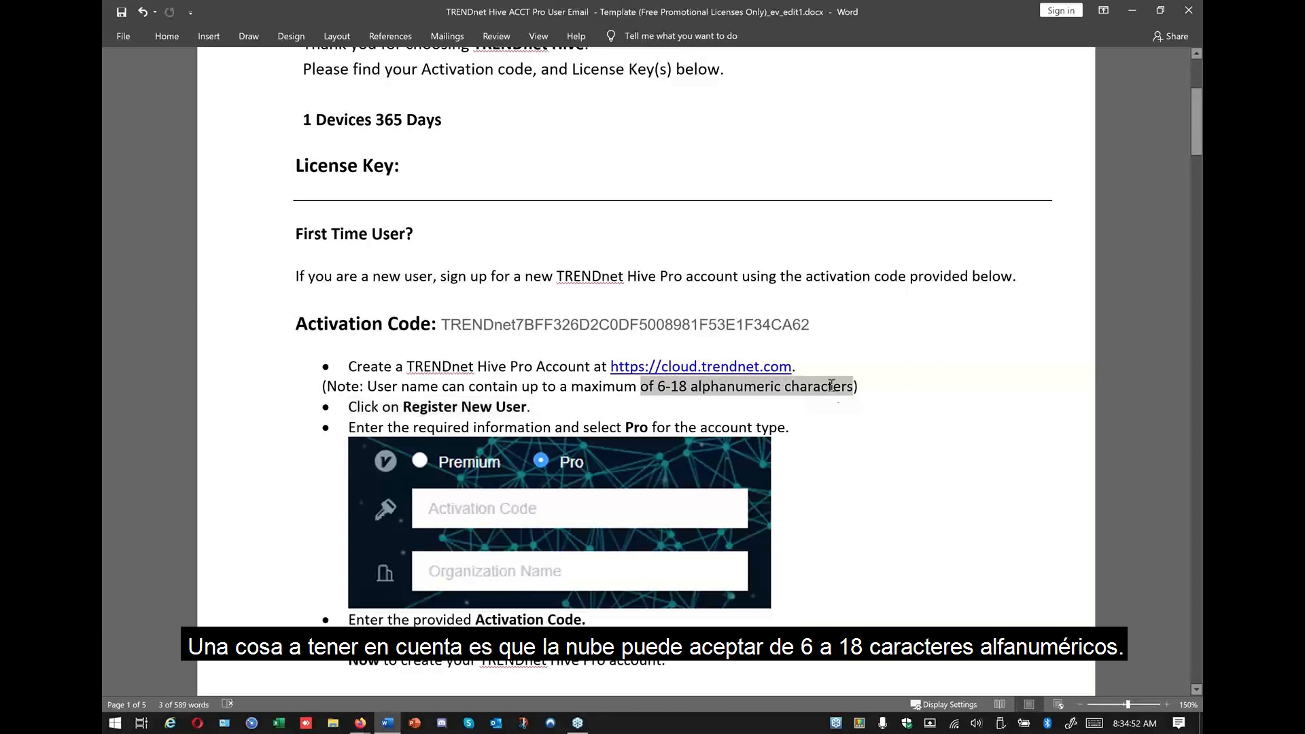
pyautogui.click(685, 392)
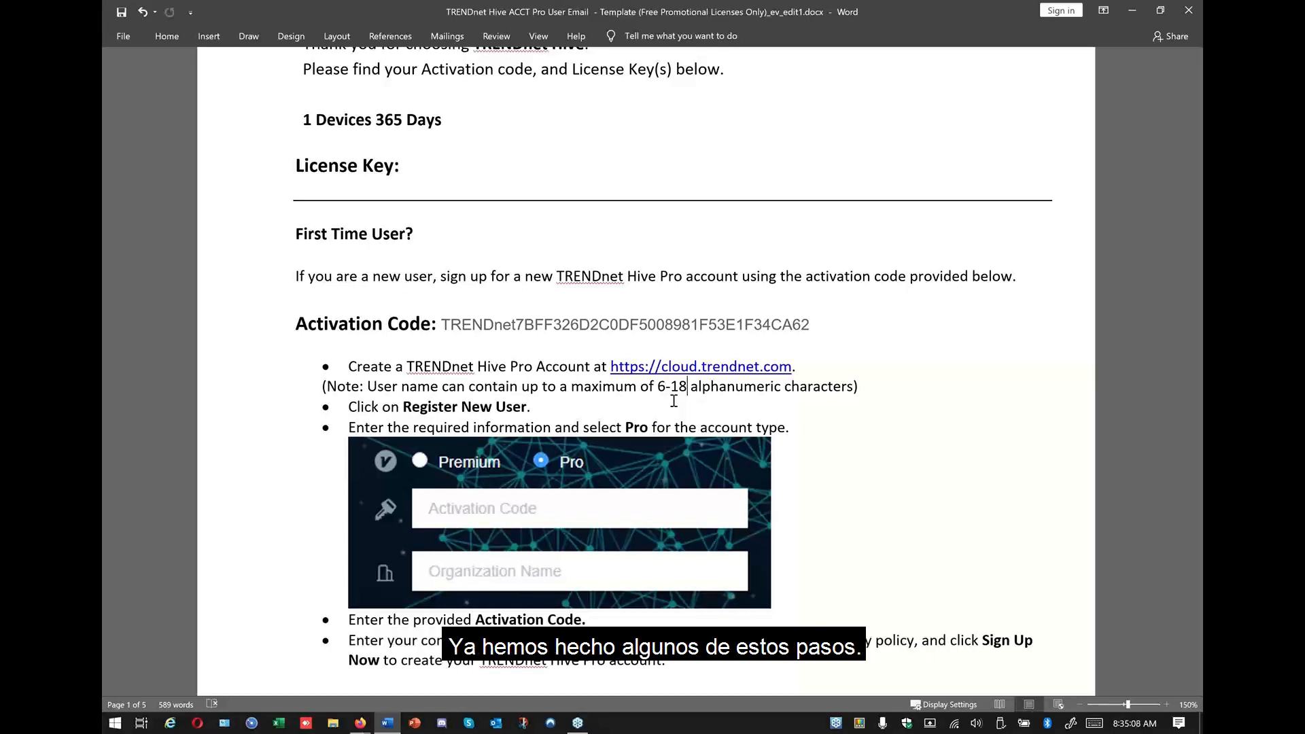
# Review the email's section on adding licenses to a Hive Pro account
pyautogui.scroll(-9, 675, 401)
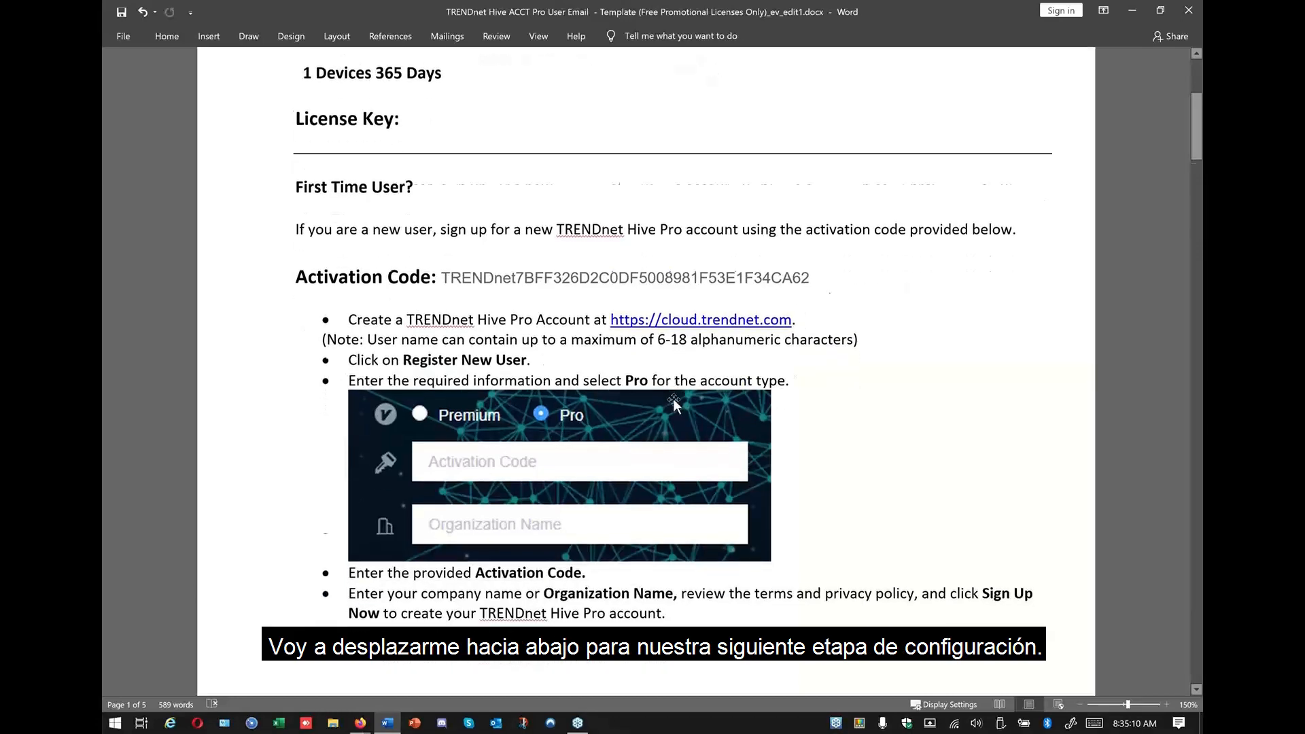
pyautogui.scroll(-5, 675, 401)
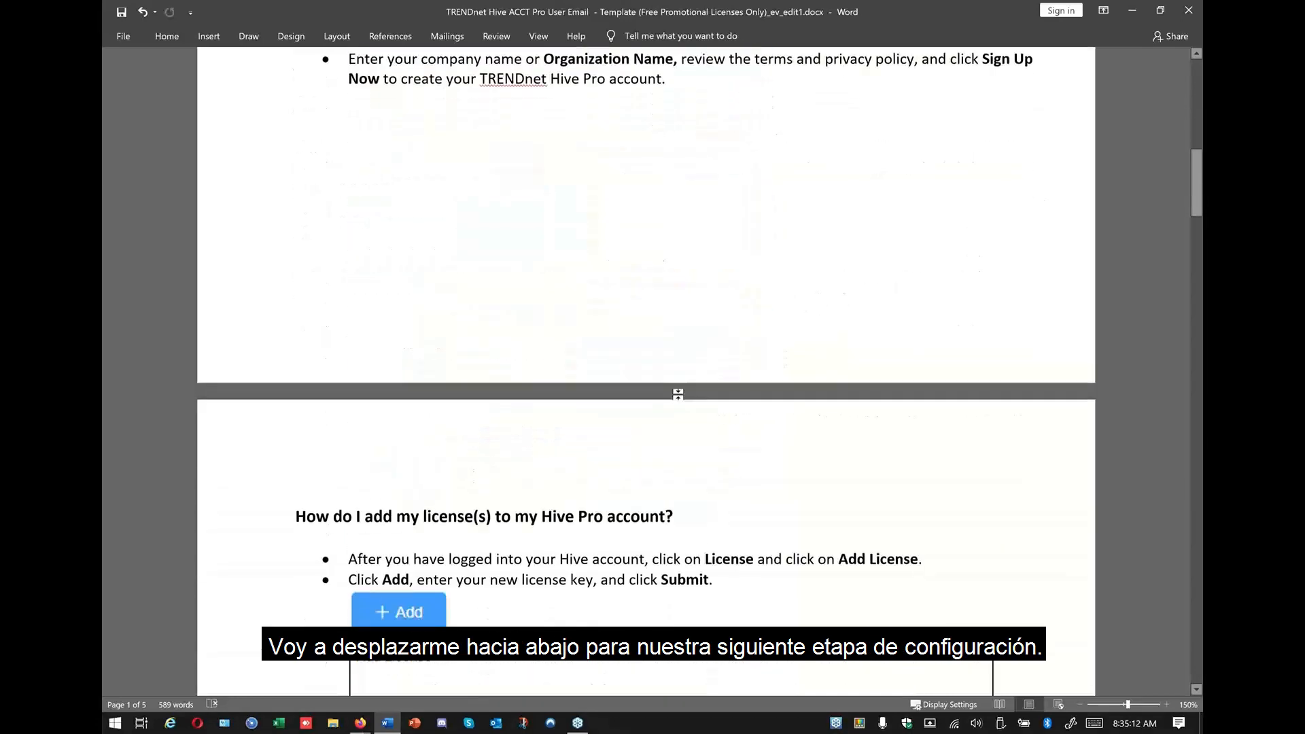
pyautogui.scroll(5, 679, 396)
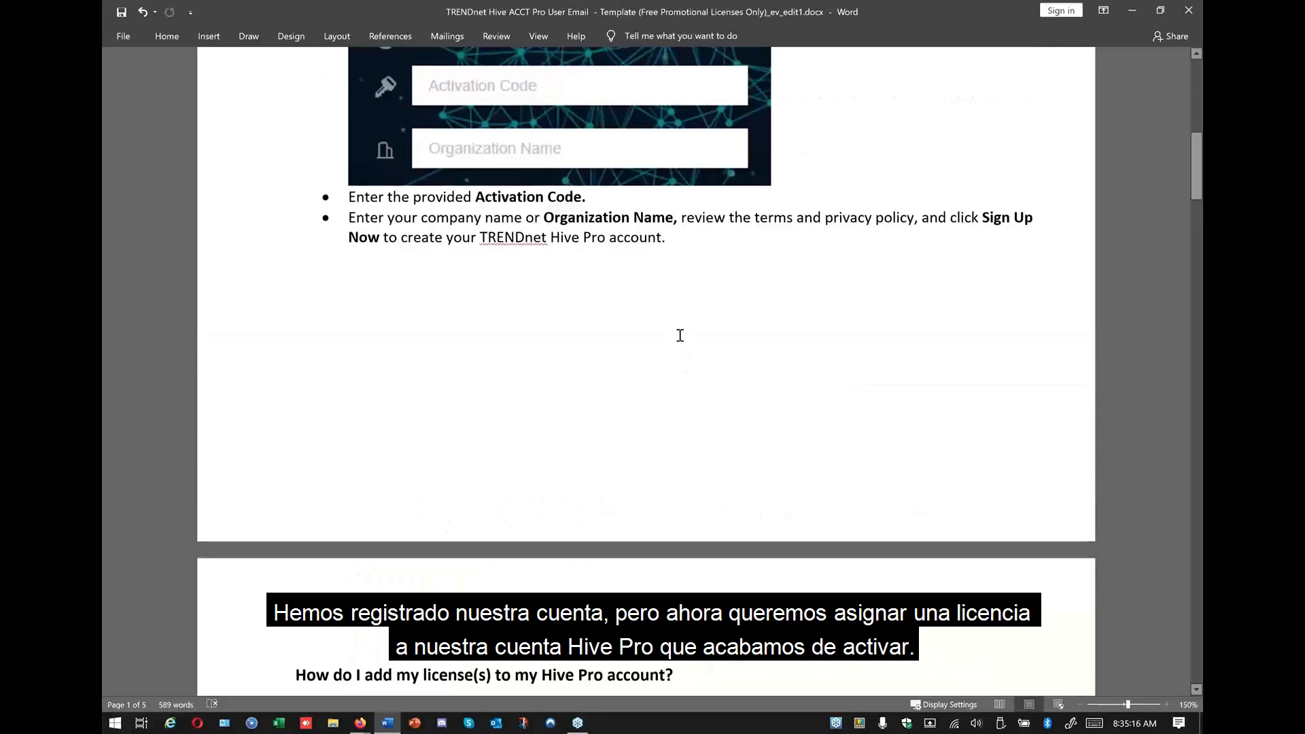
pyautogui.scroll(-5, 680, 335)
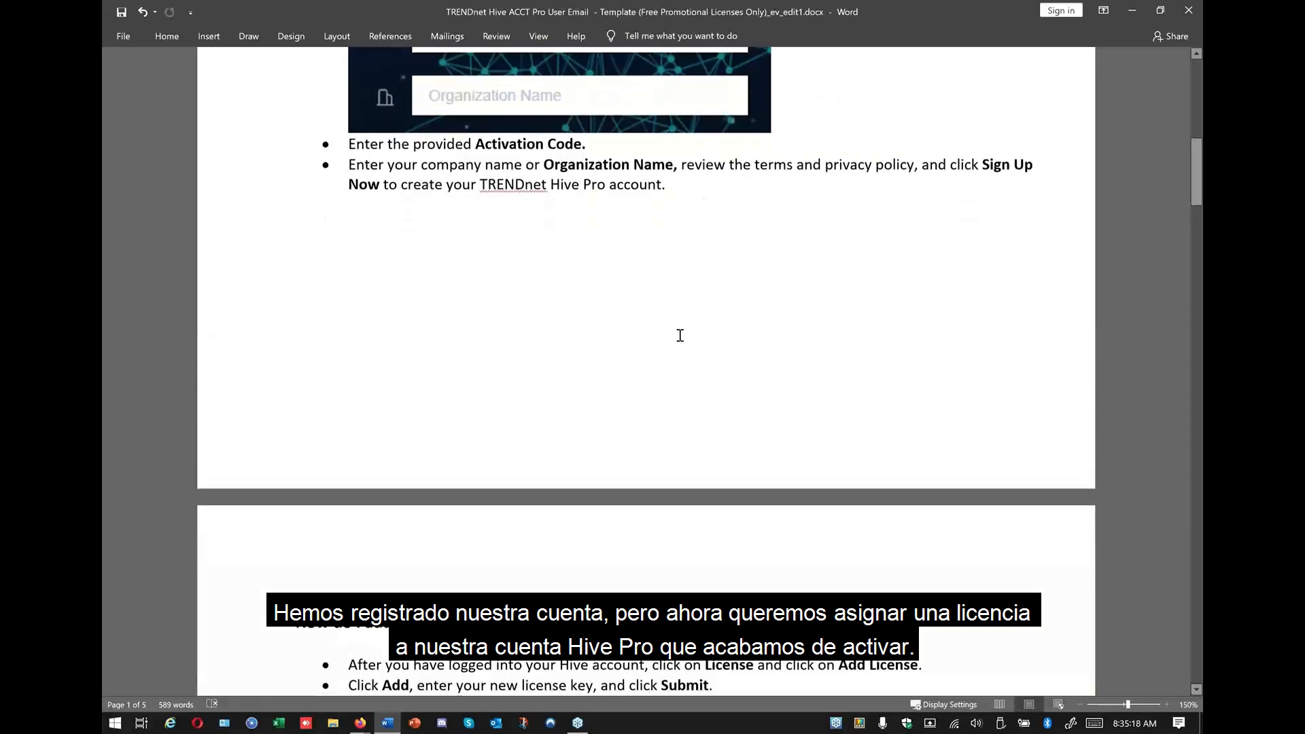
pyautogui.scroll(-5, 680, 335)
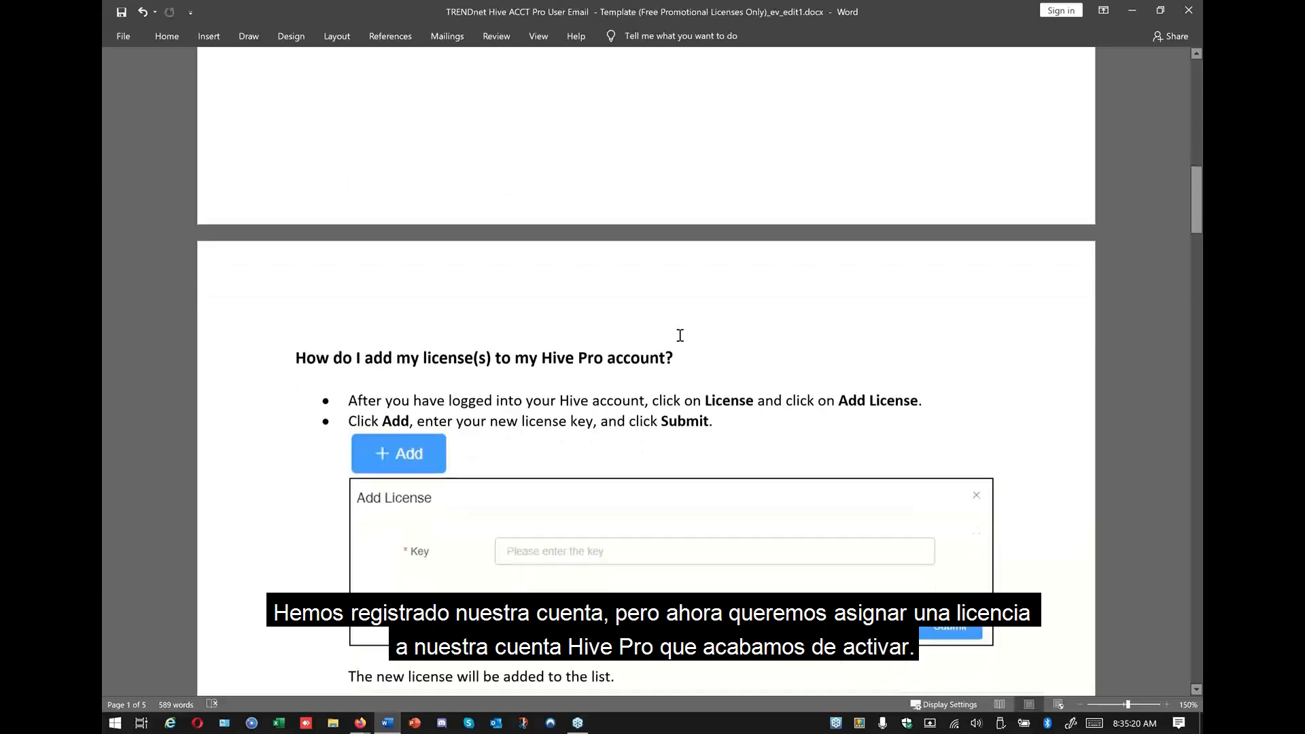
pyautogui.scroll(-1, 680, 335)
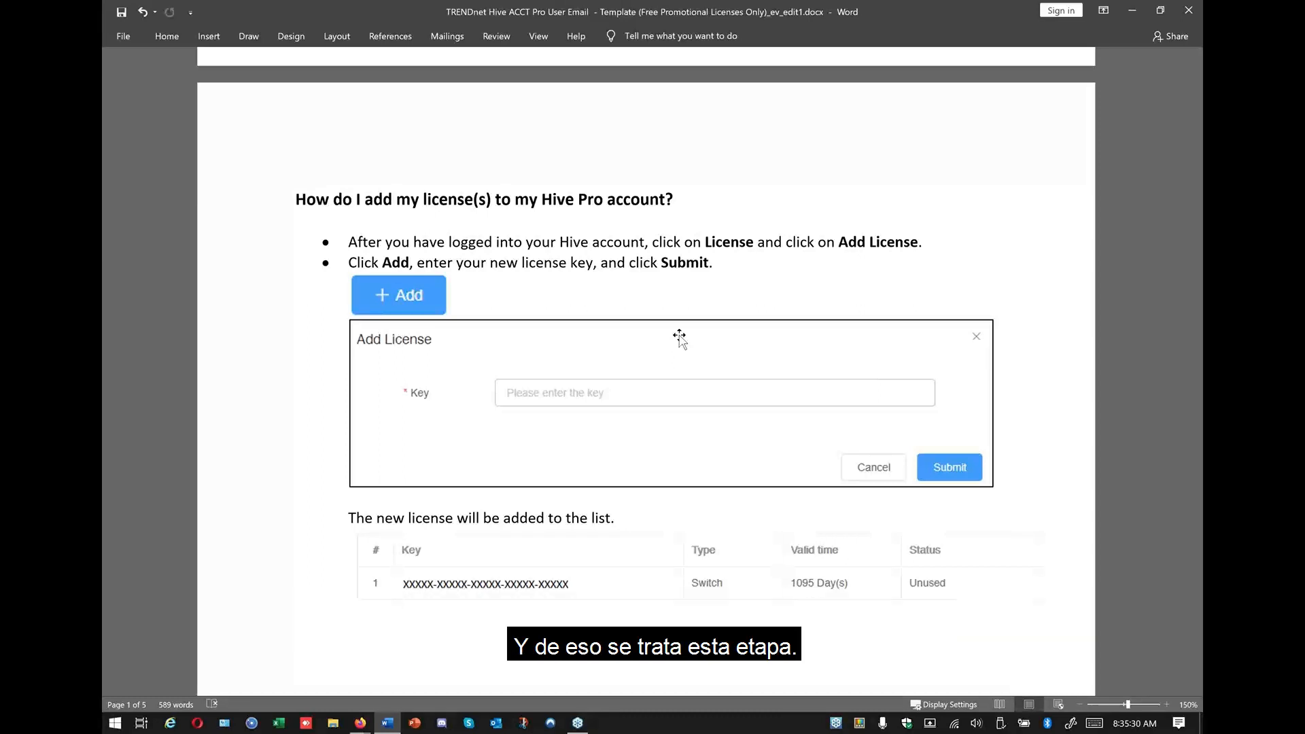
pyautogui.scroll(-1, 679, 324)
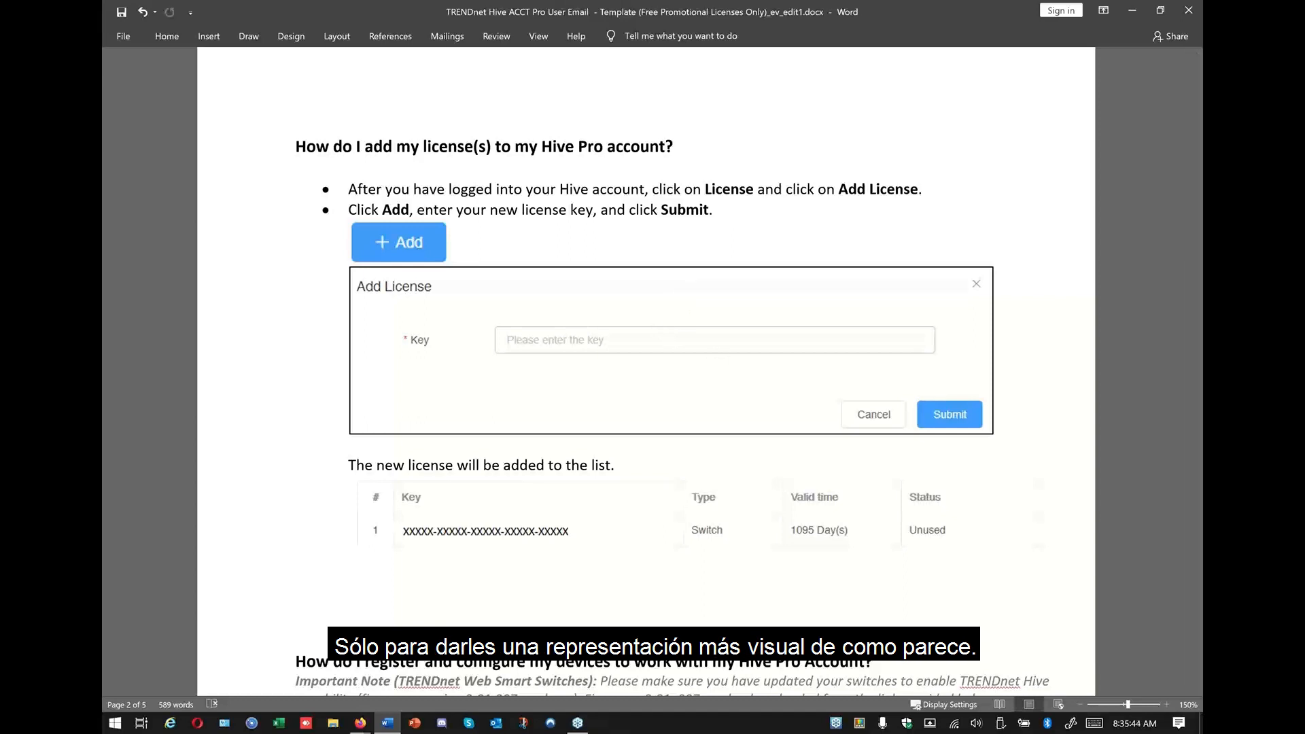
# Switch to the Hive dashboard in Firefox, open the Add License page, and examine the license list's key column
pyautogui.hotkey('alt', 'Tab')
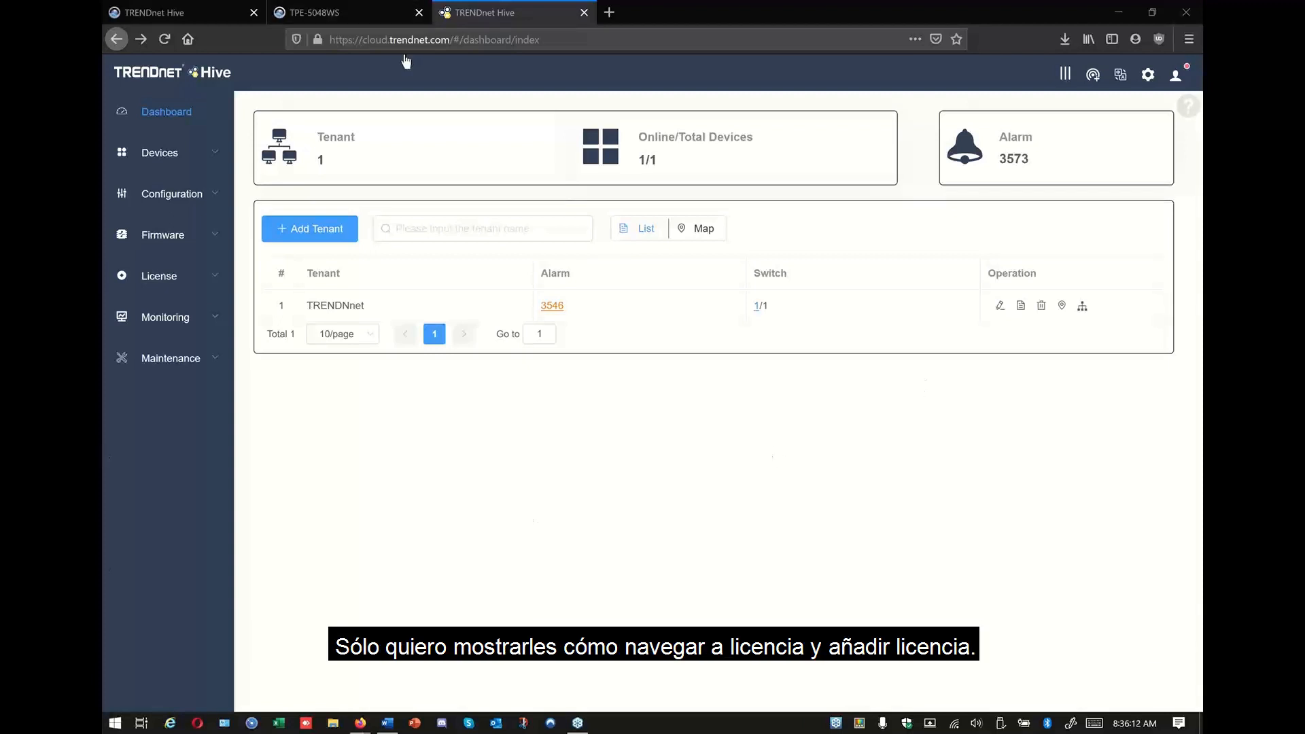
pyautogui.click(184, 280)
pyautogui.click(193, 317)
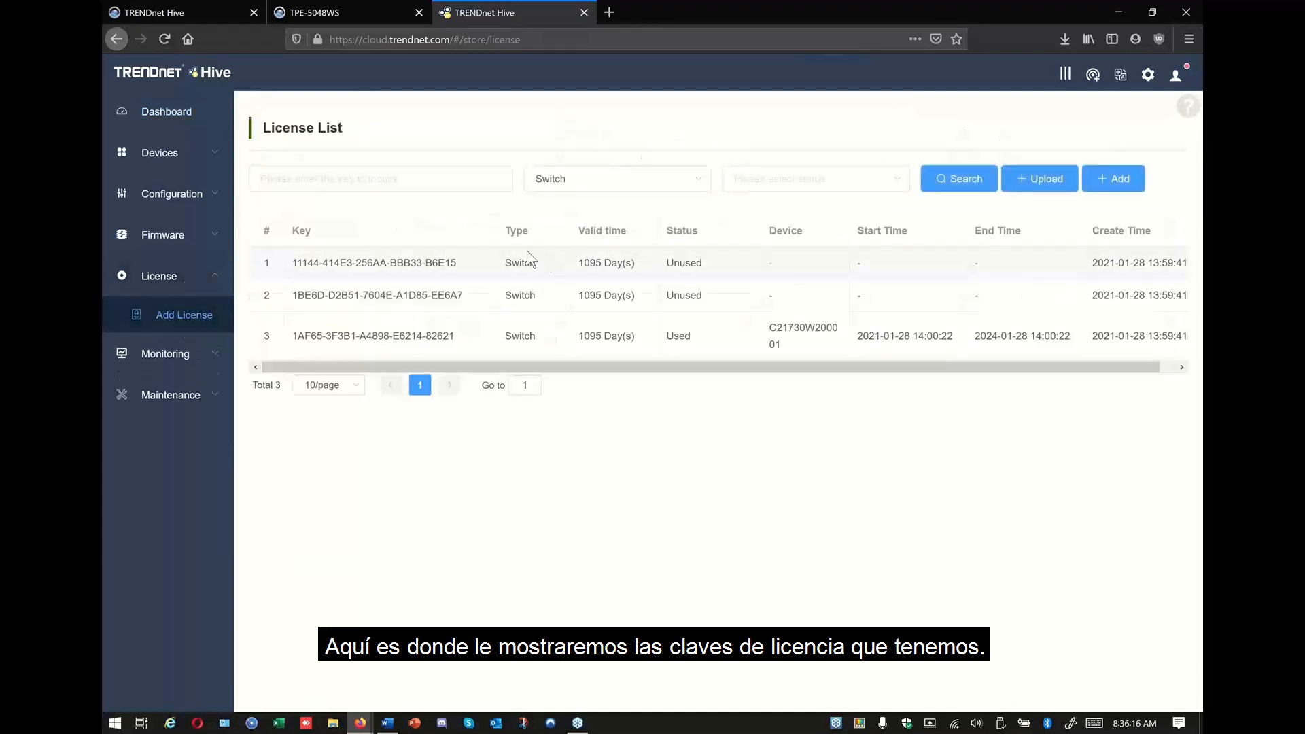
pyautogui.moveTo(494, 234); pyautogui.dragTo(334, 239)
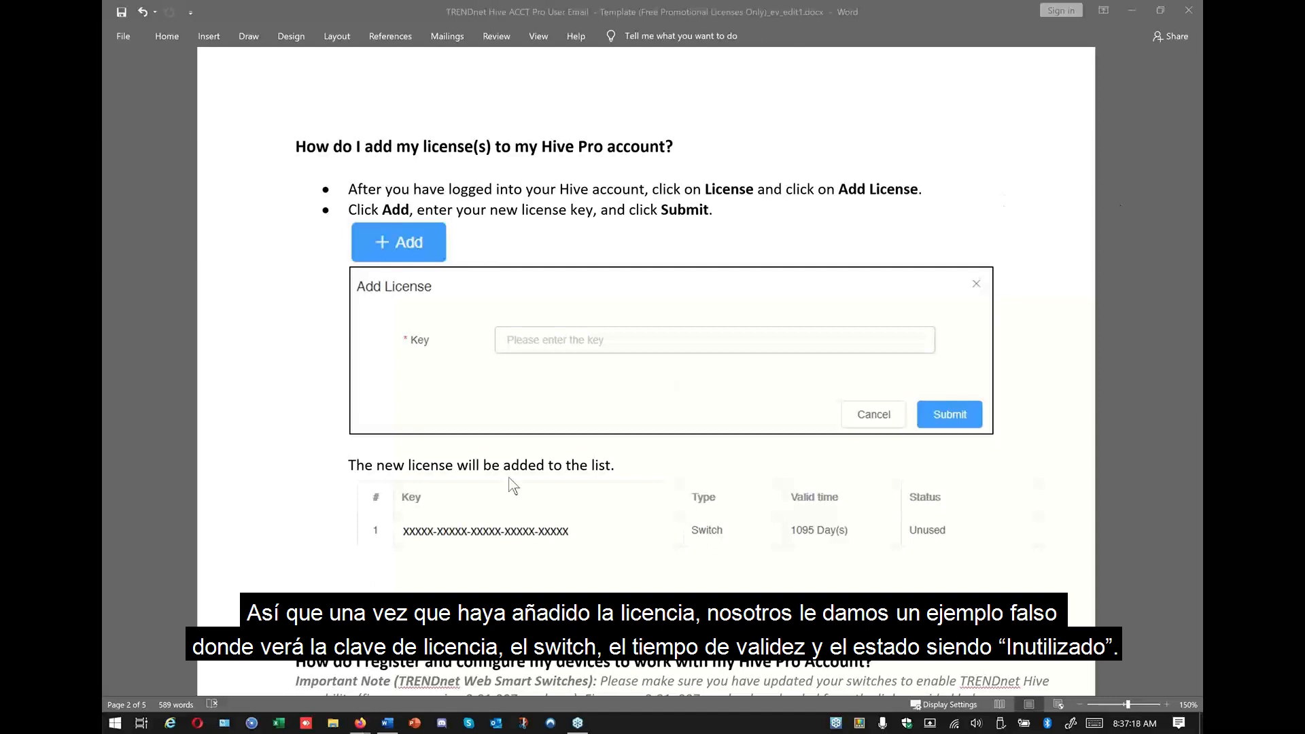
# Review the Word email's instructions for registering and configuring devices to work with the Hive Pro account
pyautogui.scroll(-1, 509, 479)
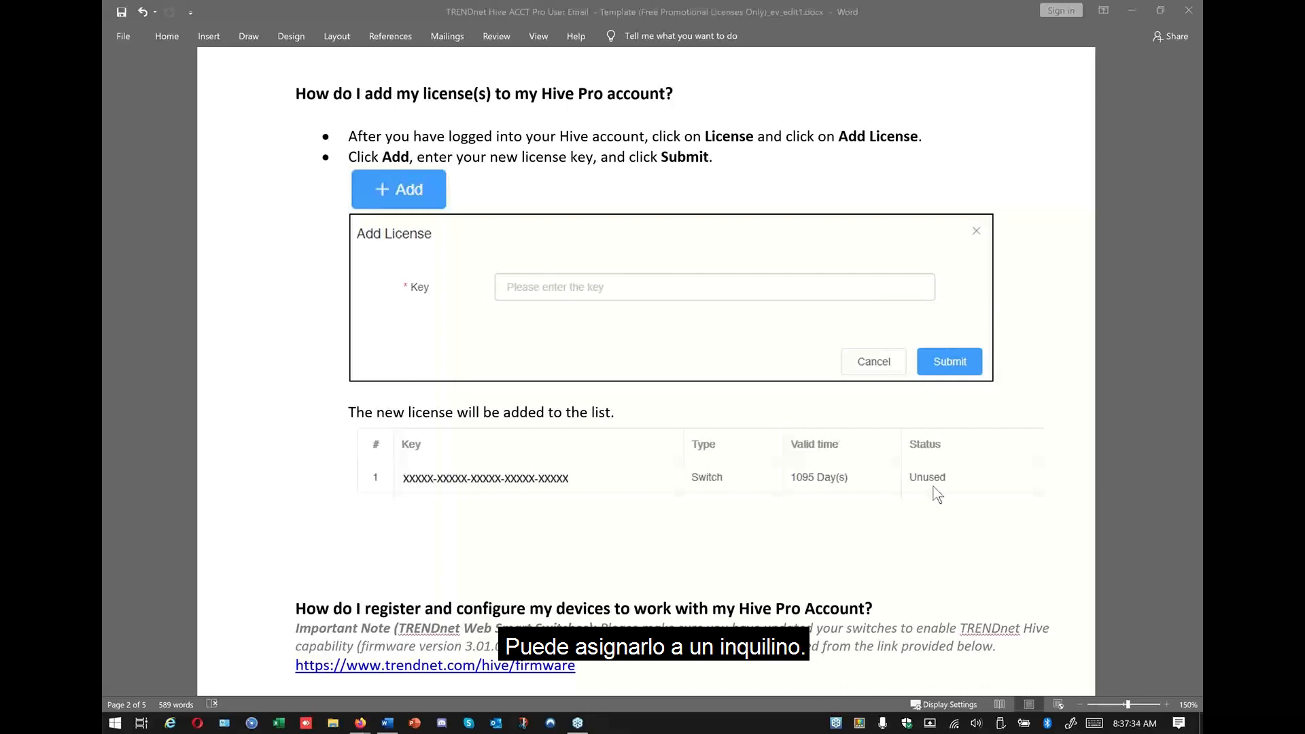
pyautogui.scroll(-1, 908, 457)
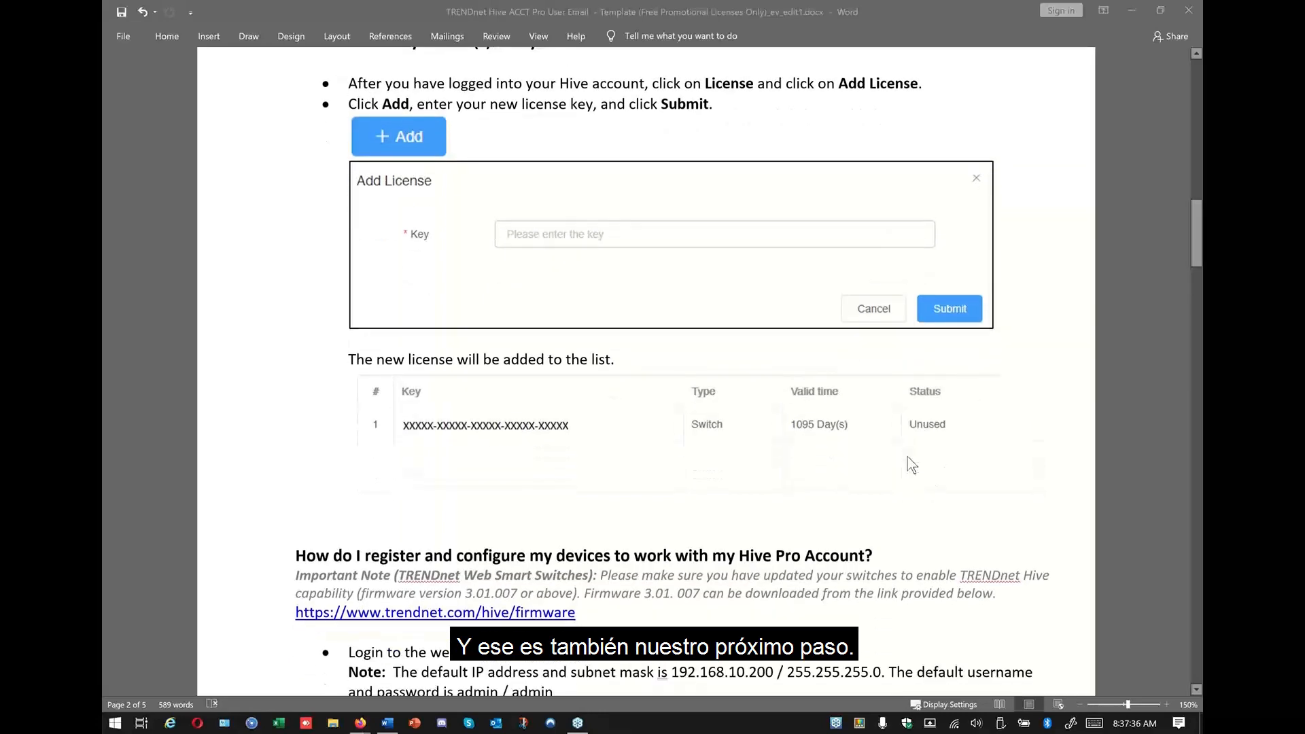
pyautogui.scroll(-3, 909, 454)
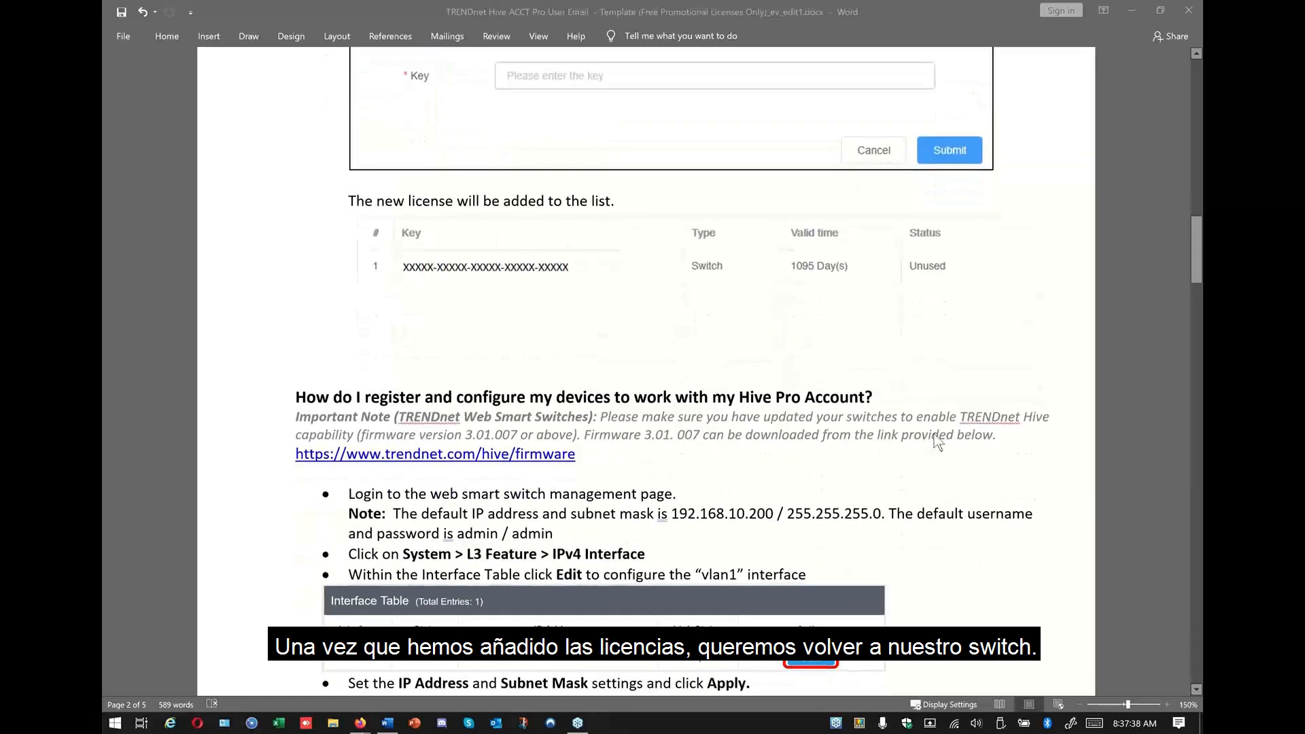
# Switch to Firefox, open the Hive device firmware page from the site's resources, and browse the model list
pyautogui.scroll(-5, 938, 439)
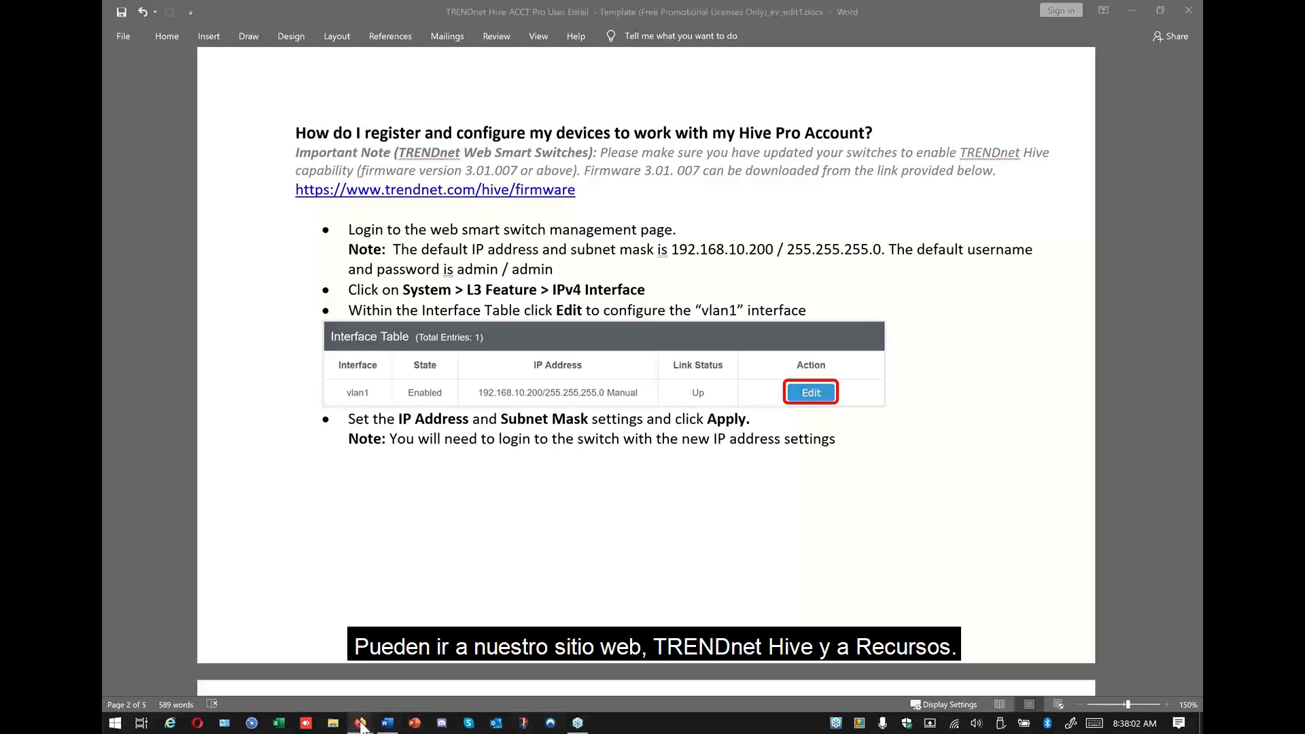
pyautogui.moveTo(360, 726)
pyautogui.click(311, 671)
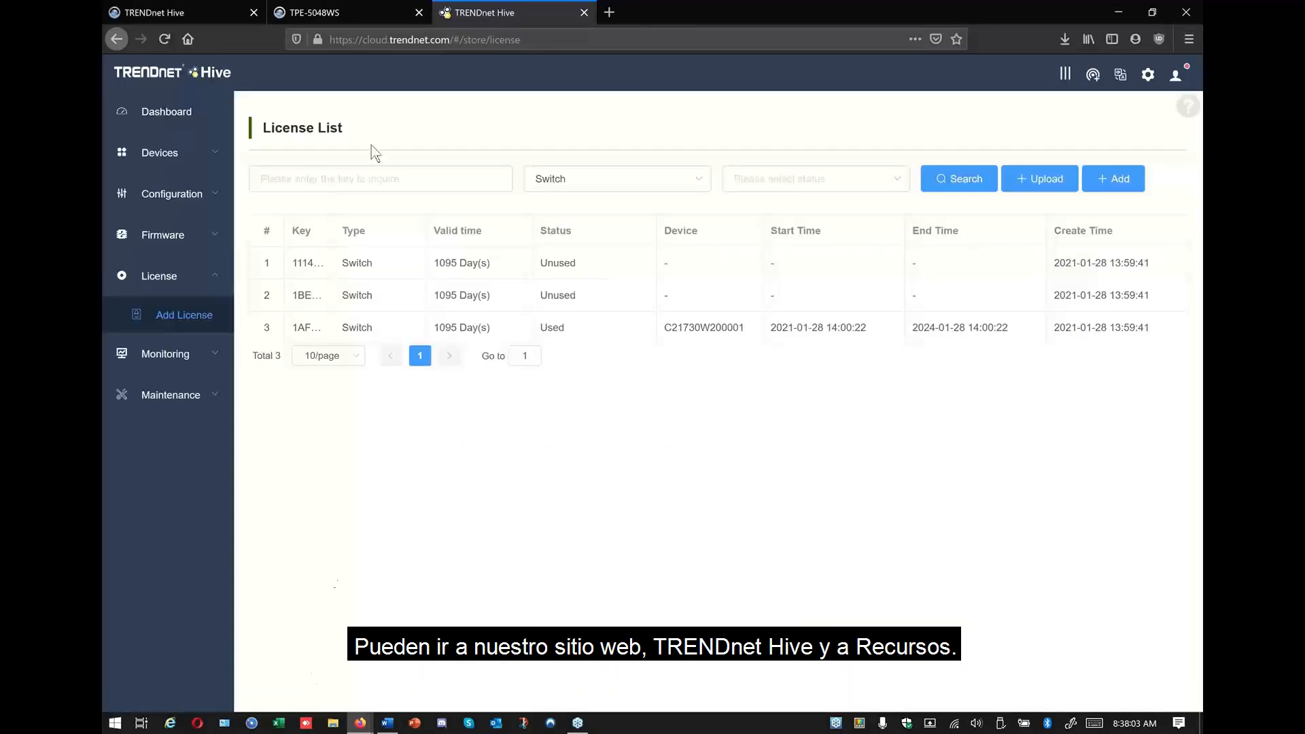
pyautogui.click(182, 15)
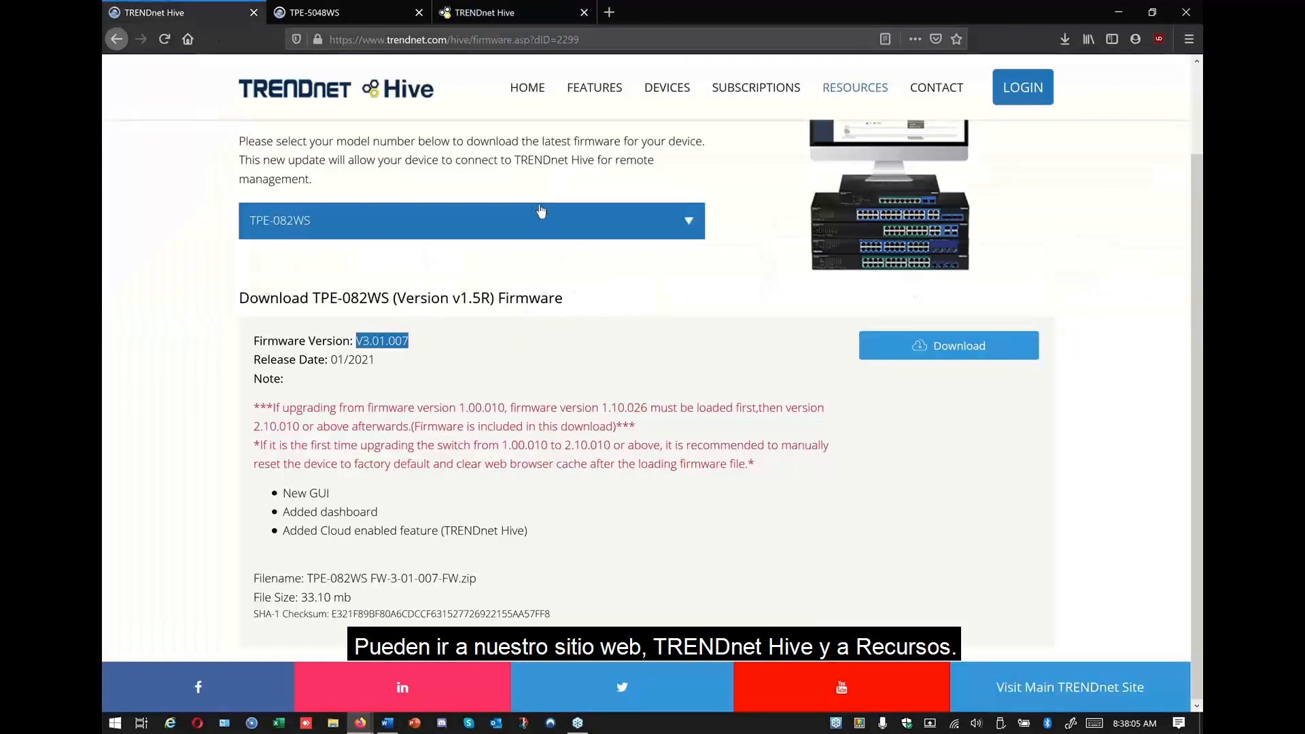
pyautogui.click(865, 83)
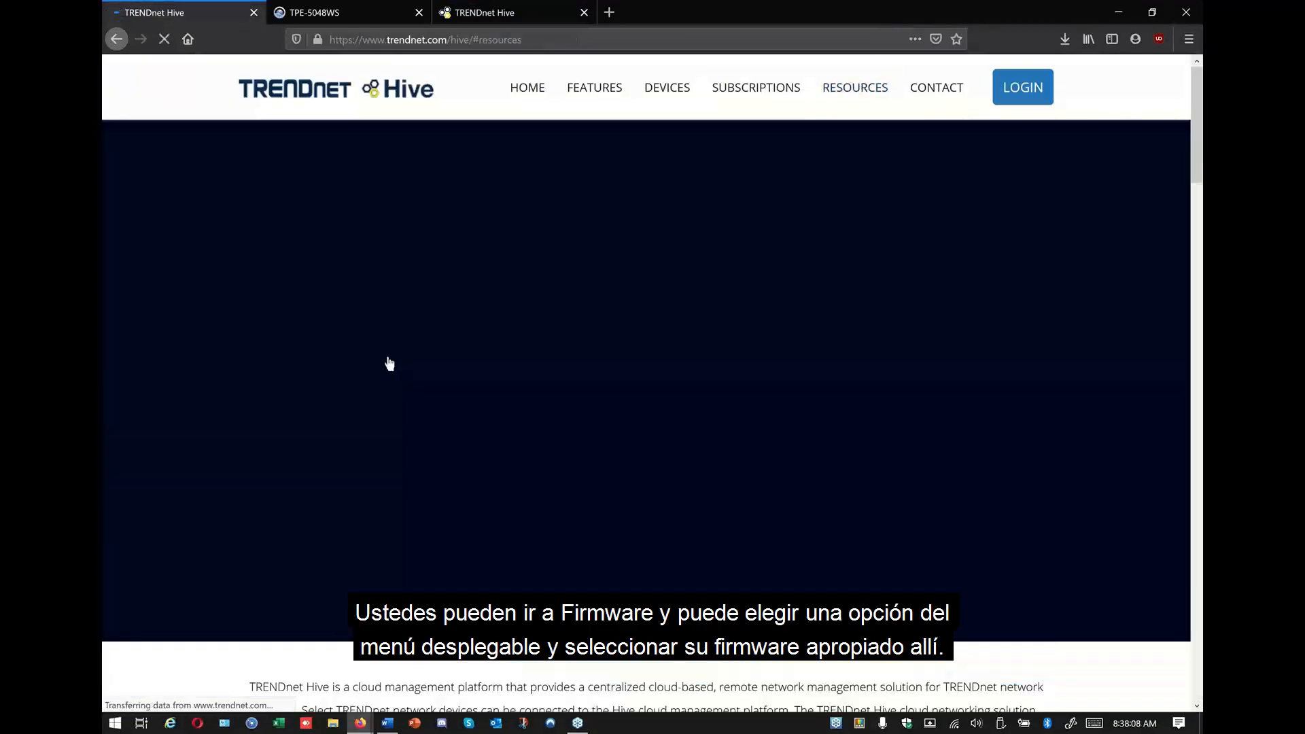
pyautogui.click(340, 190)
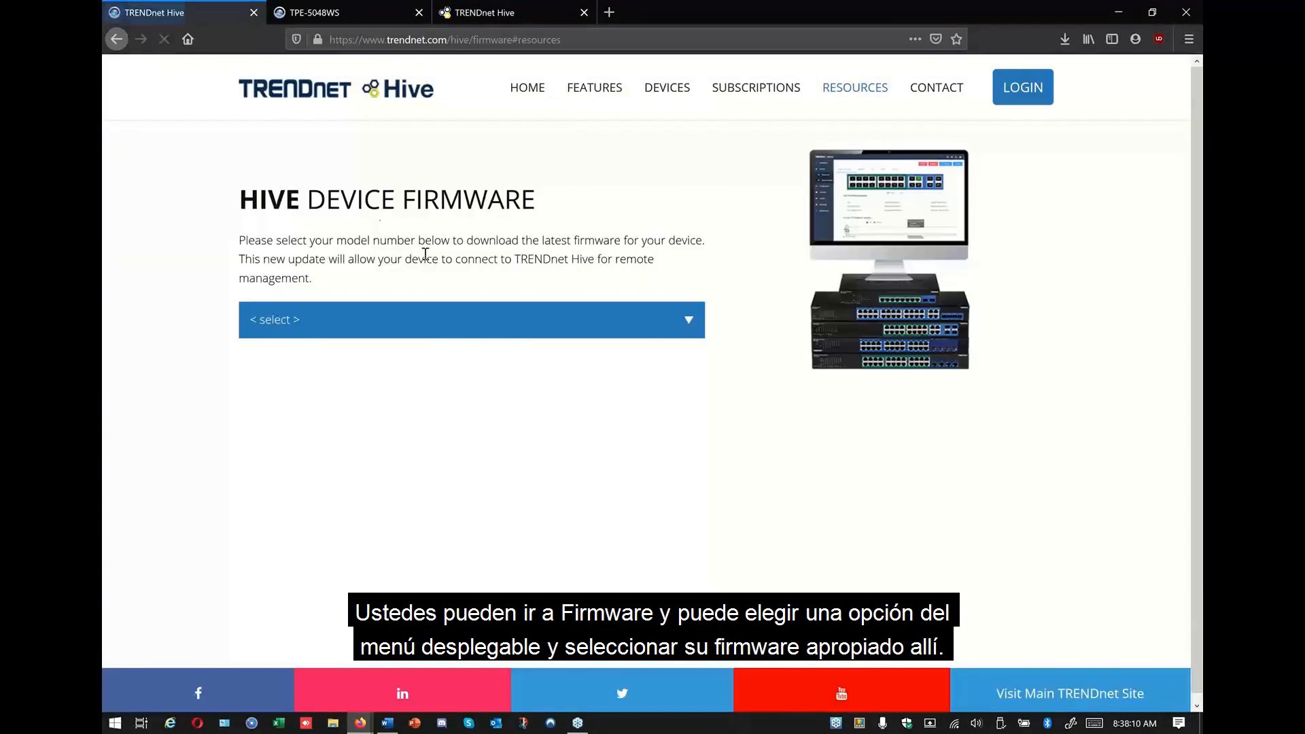
pyautogui.click(494, 332)
pyautogui.scroll(-1, 482, 477)
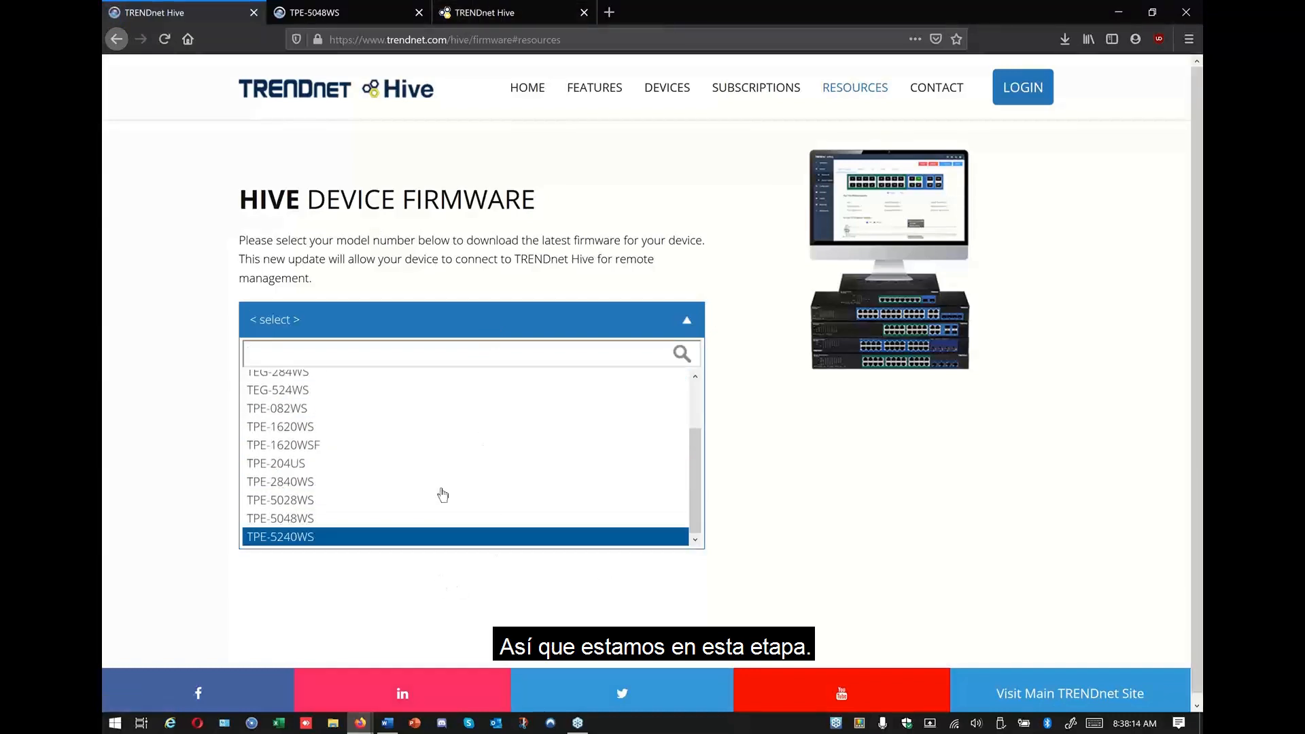
# Return to the Word email and highlight the switch's default IP address with subnet mask and its default login credentials
pyautogui.click(387, 723)
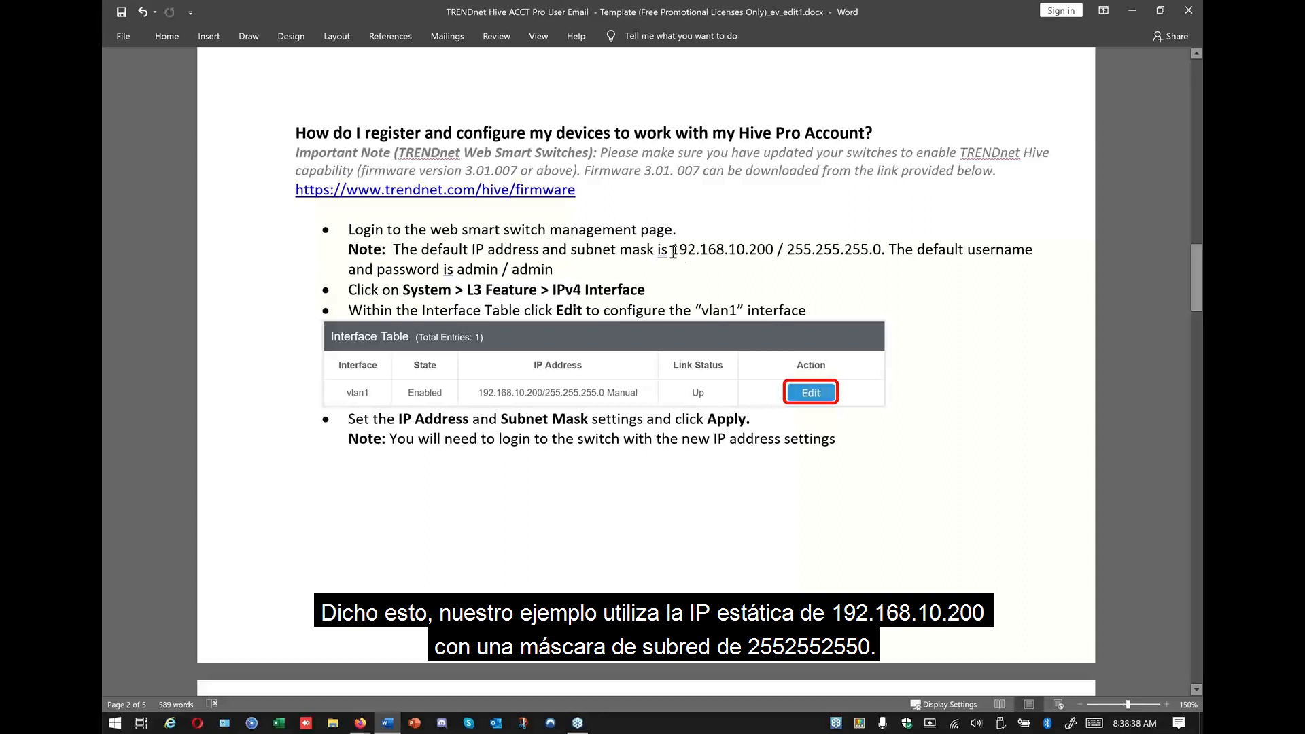
pyautogui.moveTo(672, 250); pyautogui.dragTo(882, 253)
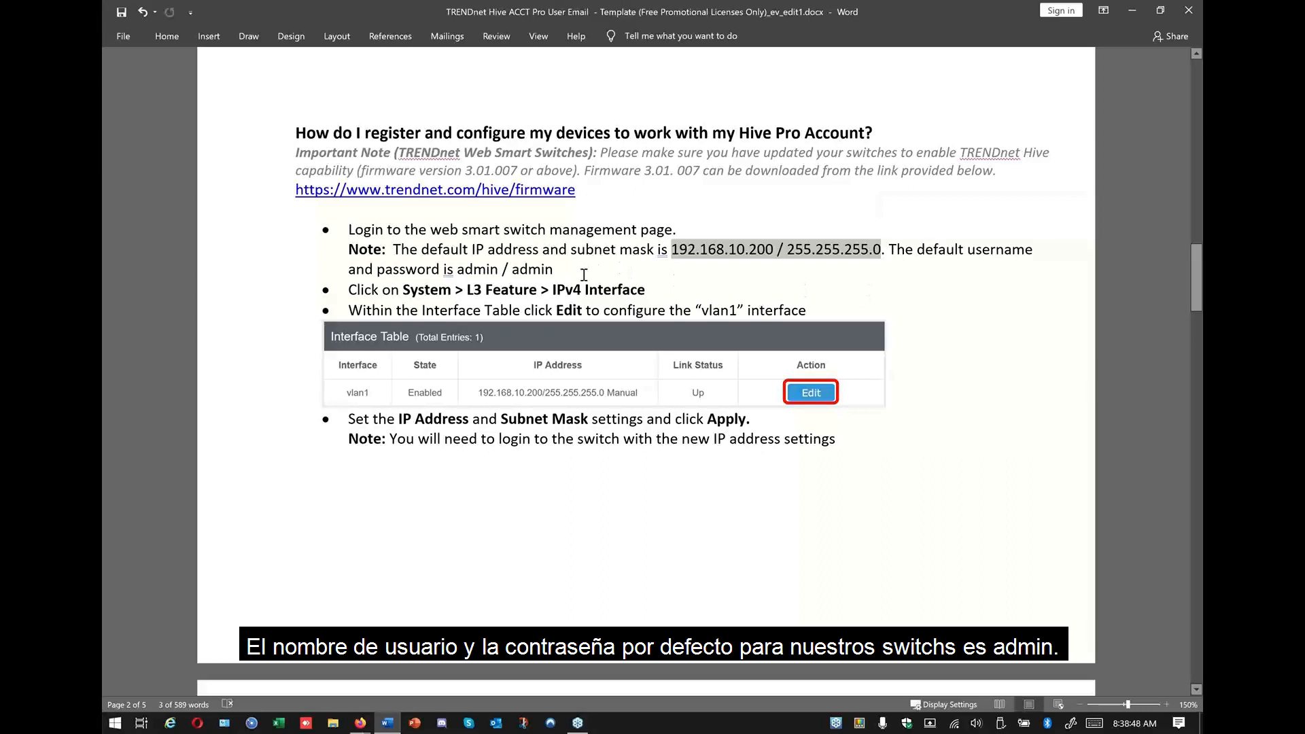
pyautogui.moveTo(554, 270); pyautogui.dragTo(457, 272)
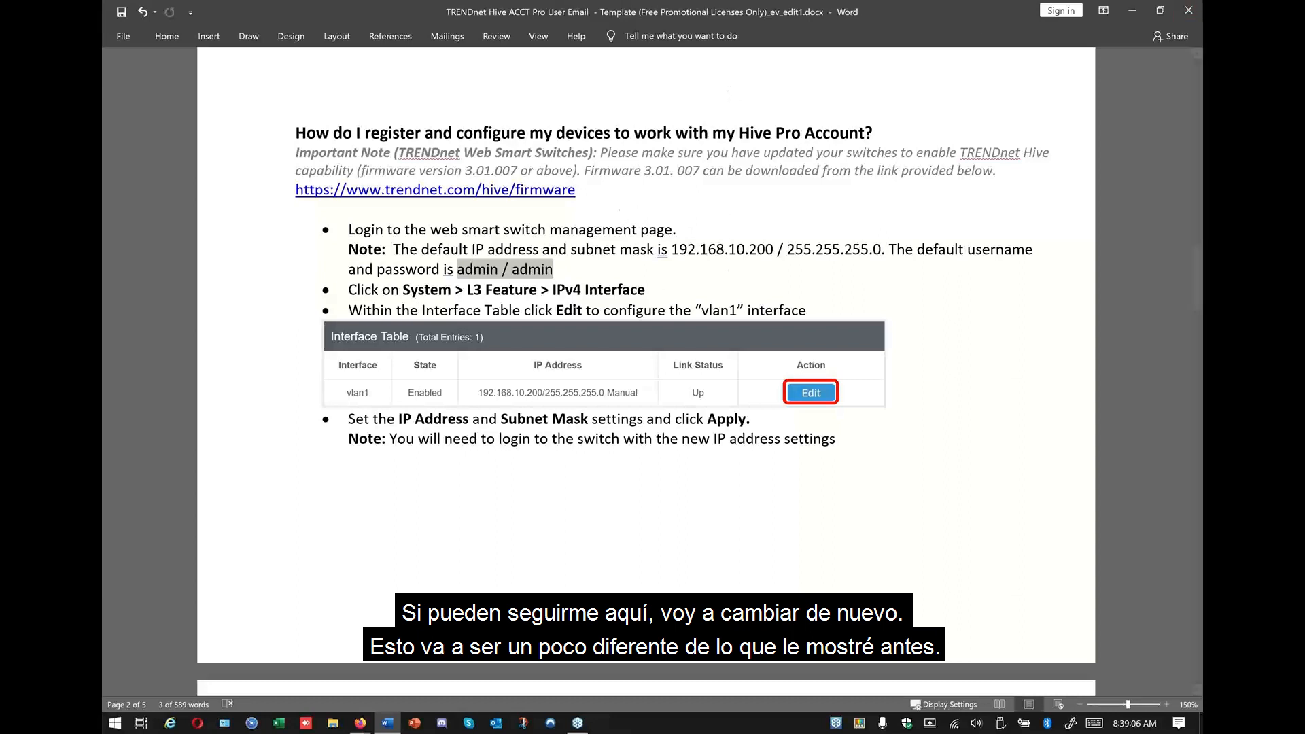
# Switch to the TPE-5048WS management page in Firefox and highlight the static IP address used to reach it
pyautogui.hotkey('alt', 'Tab')
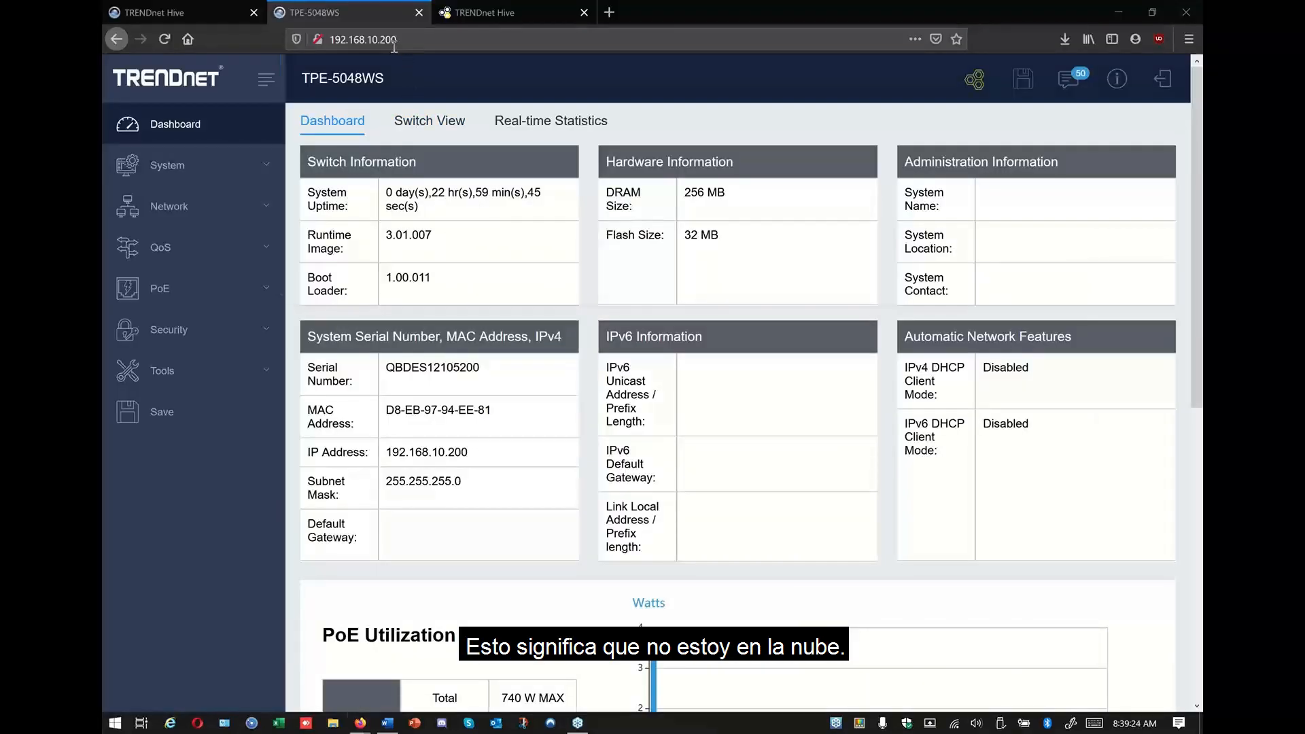
pyautogui.moveTo(397, 40); pyautogui.dragTo(335, 38)
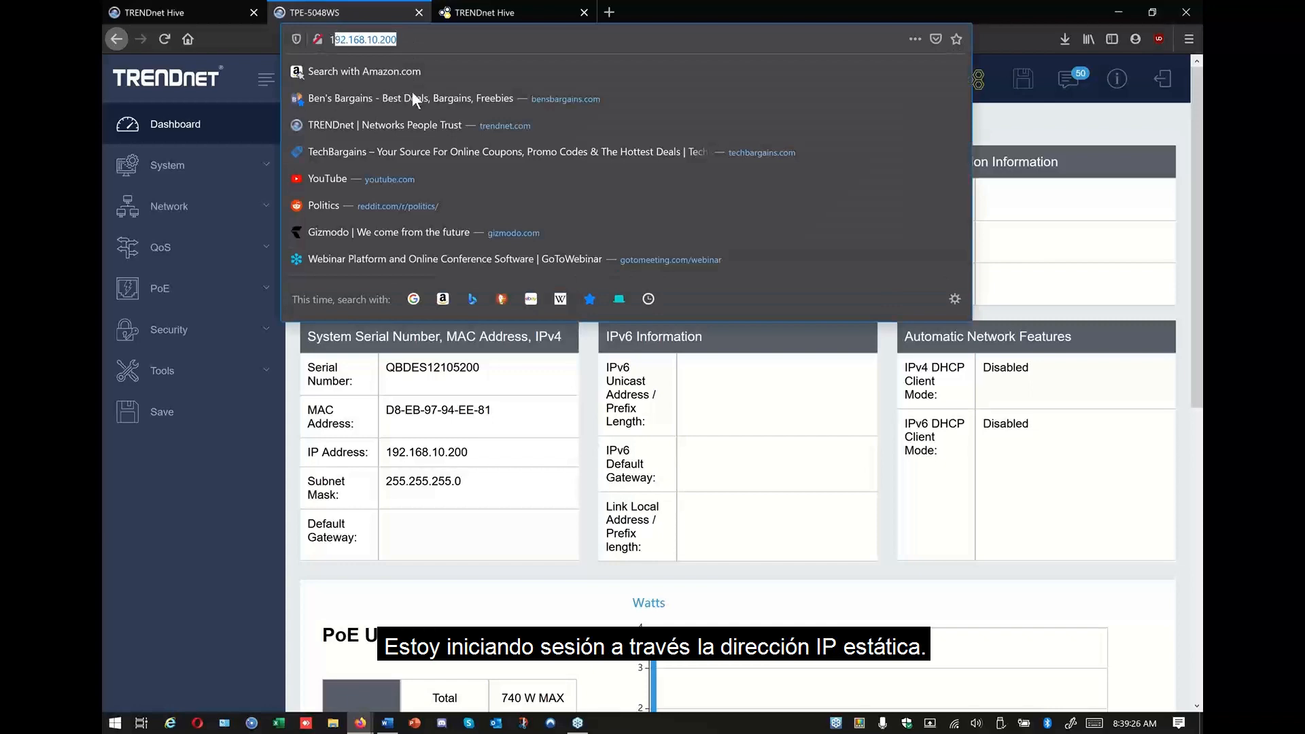
pyautogui.doubleClick(781, 11)
pyautogui.doubleClick(768, 20)
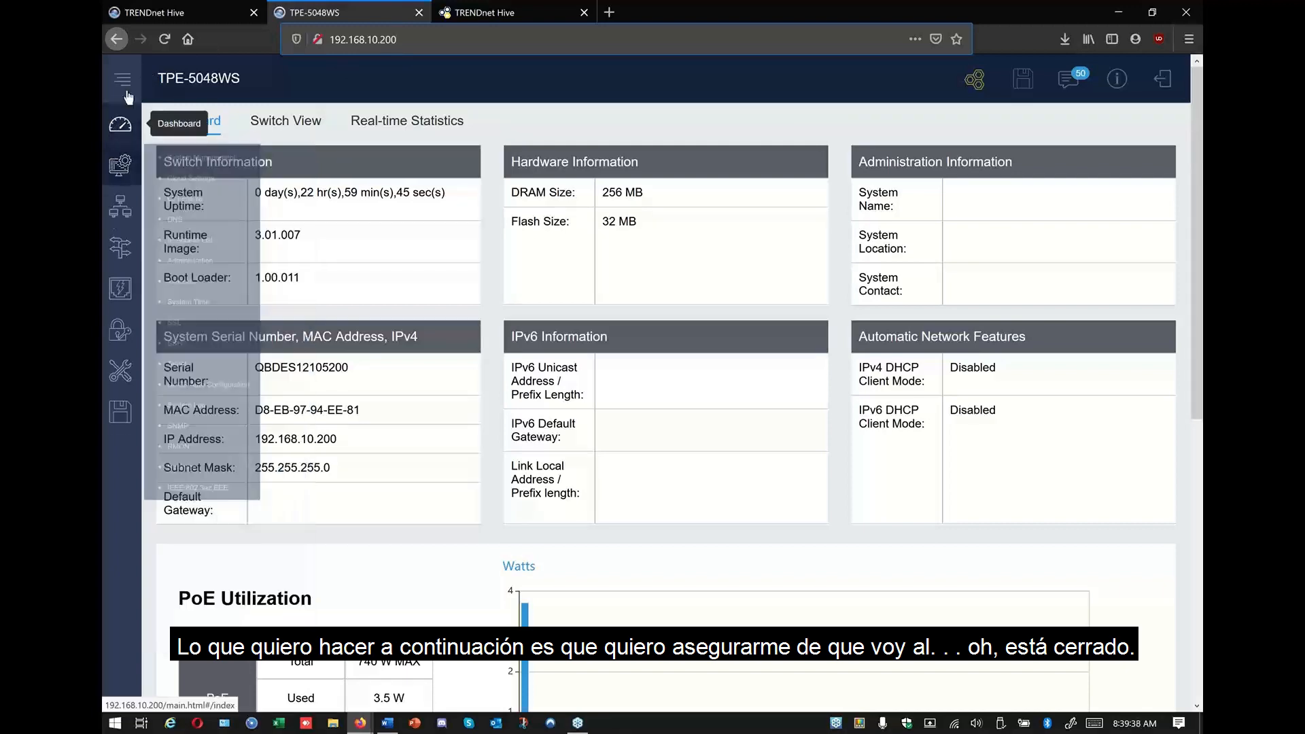
# Open the switch's L3 IPv4 interface configuration for vlan1 and highlight its IP address and subnet mask
pyautogui.click(126, 87)
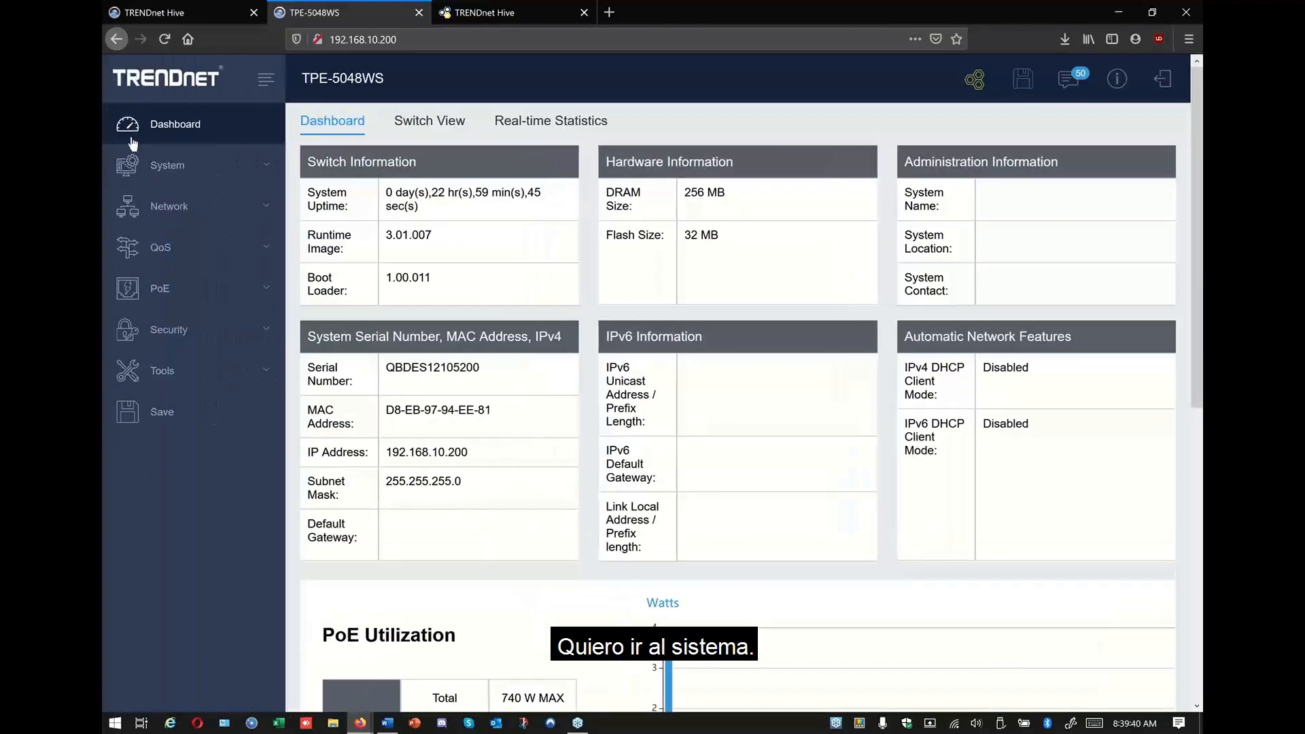
pyautogui.click(148, 166)
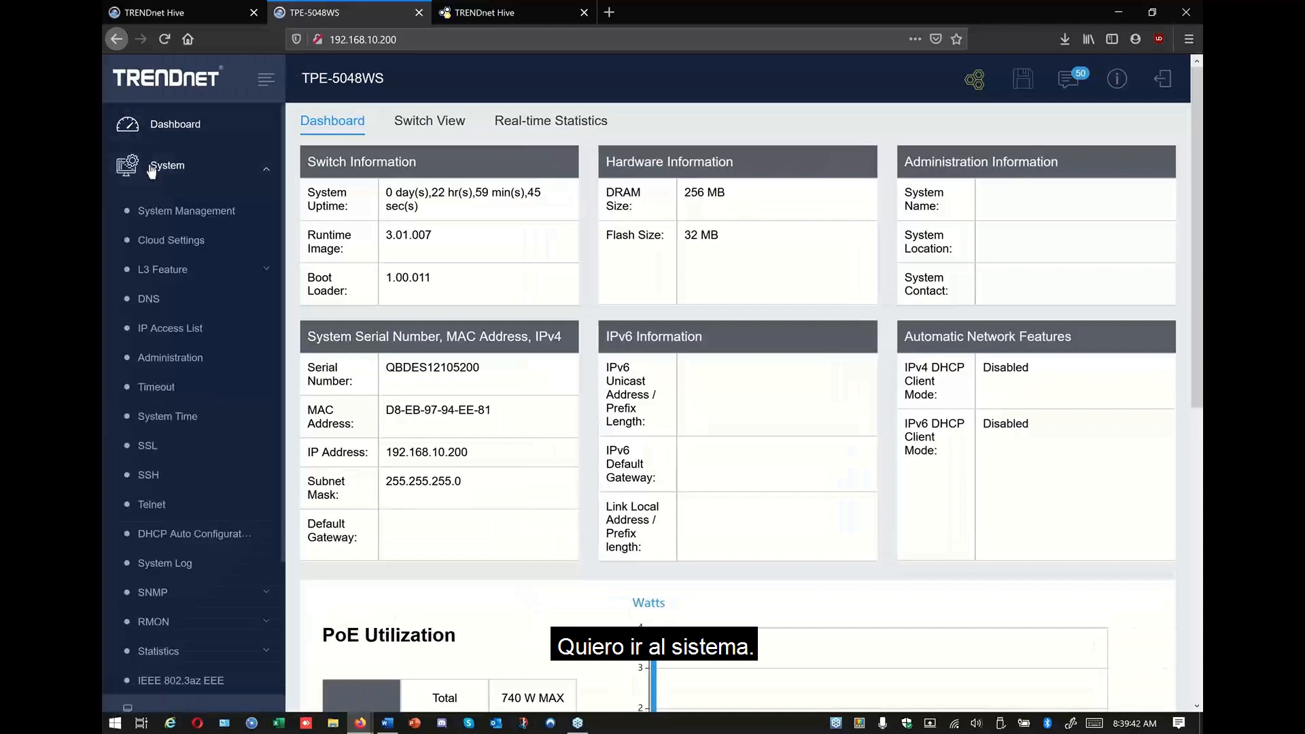
pyautogui.click(241, 278)
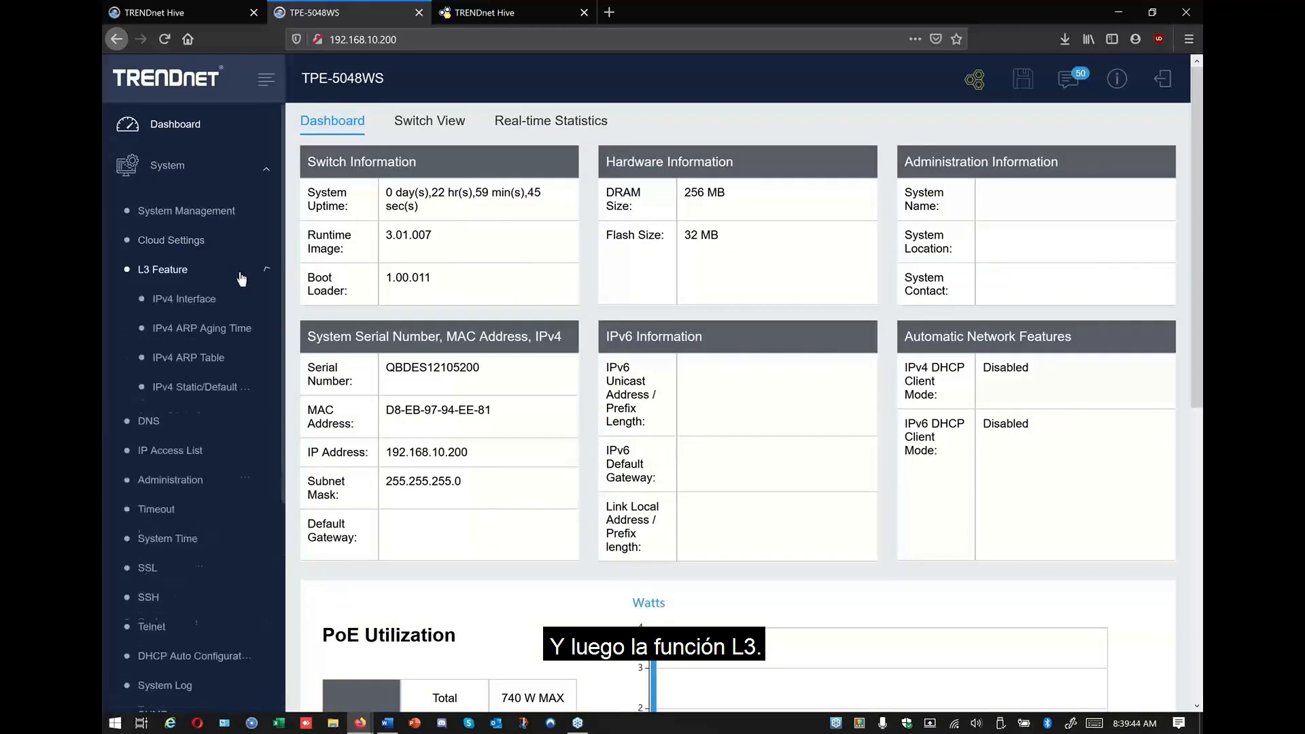
pyautogui.click(194, 305)
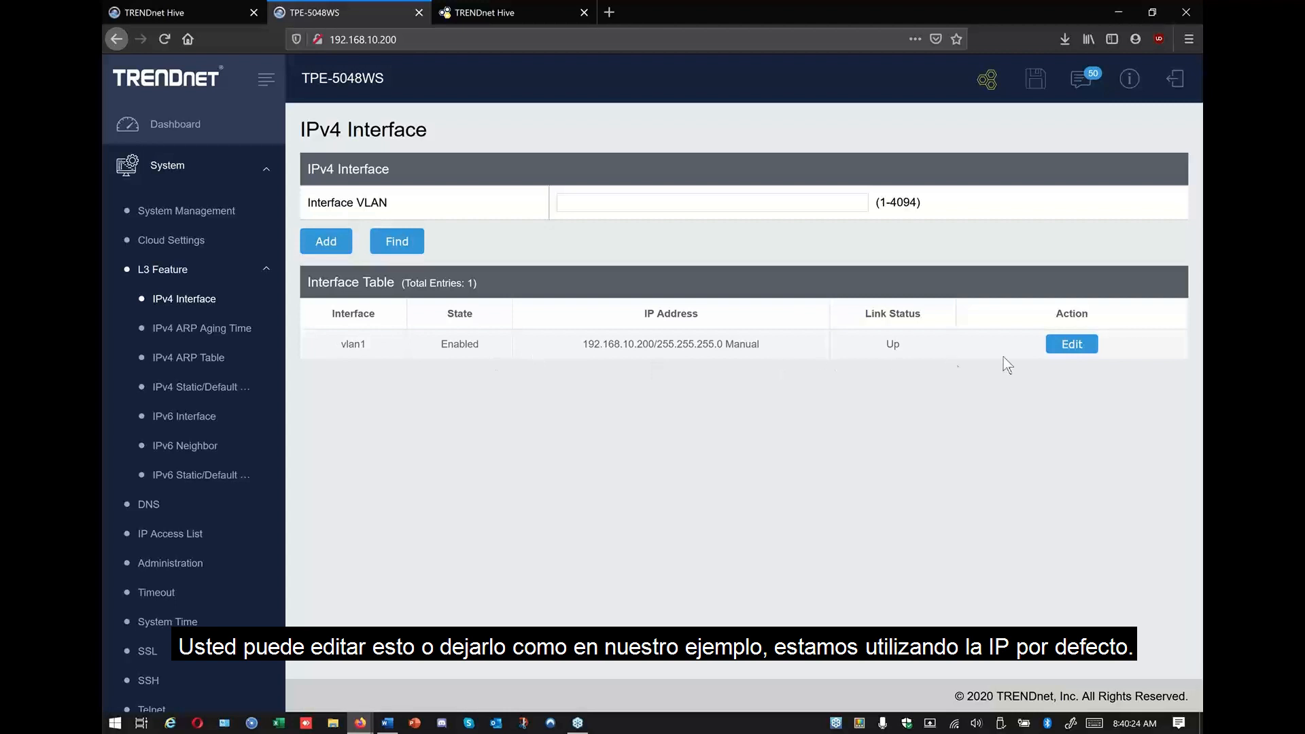
pyautogui.click(1061, 345)
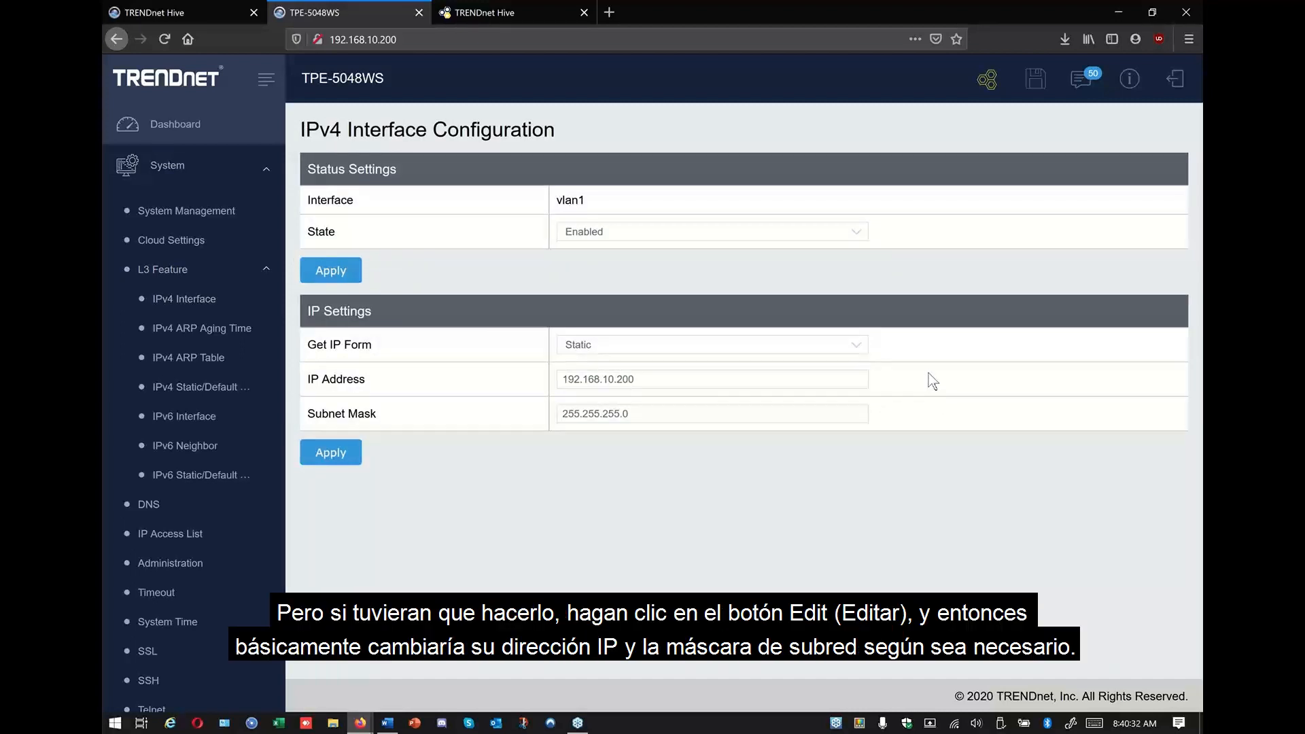
pyautogui.moveTo(705, 380); pyautogui.dragTo(484, 367)
pyautogui.moveTo(676, 411); pyautogui.dragTo(465, 387)
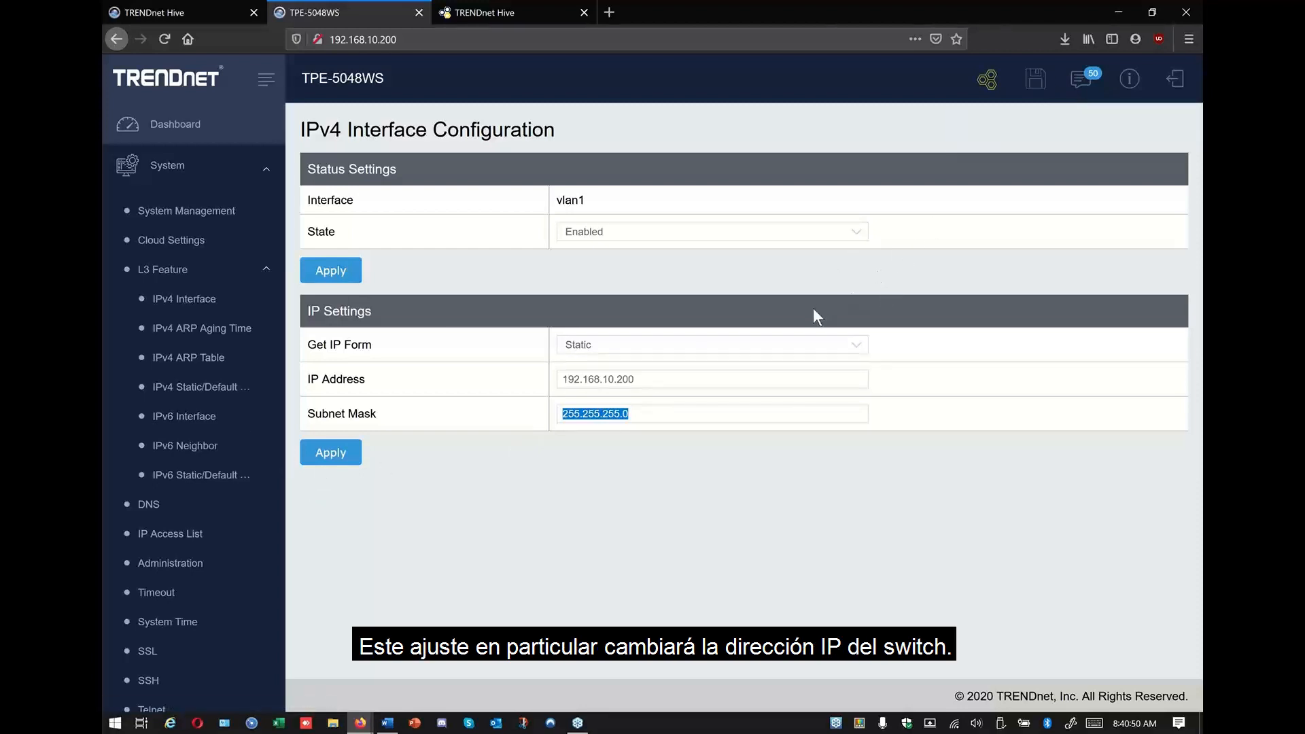
pyautogui.moveTo(741, 379); pyautogui.dragTo(614, 387)
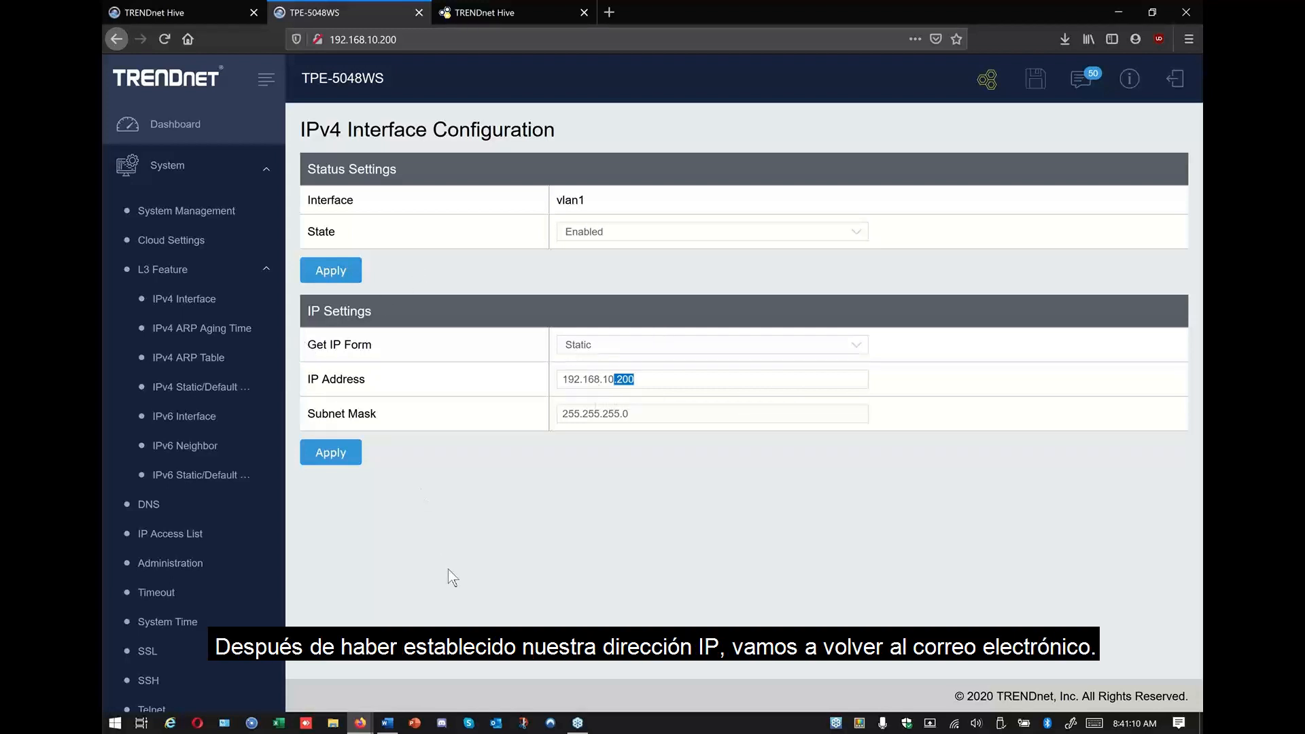
# Switch to the Word email and review its instructions for the IPv4 static/default route and DNS server
pyautogui.click(387, 723)
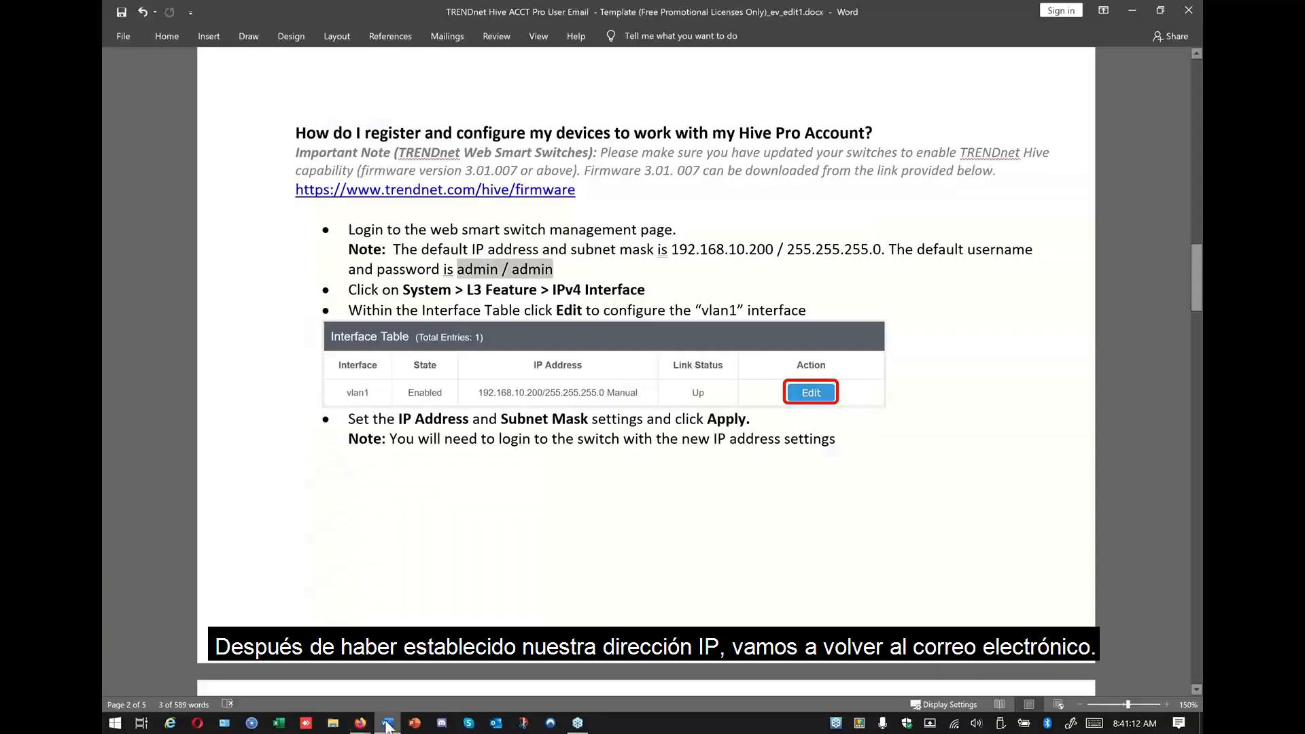
pyautogui.scroll(-1, 463, 422)
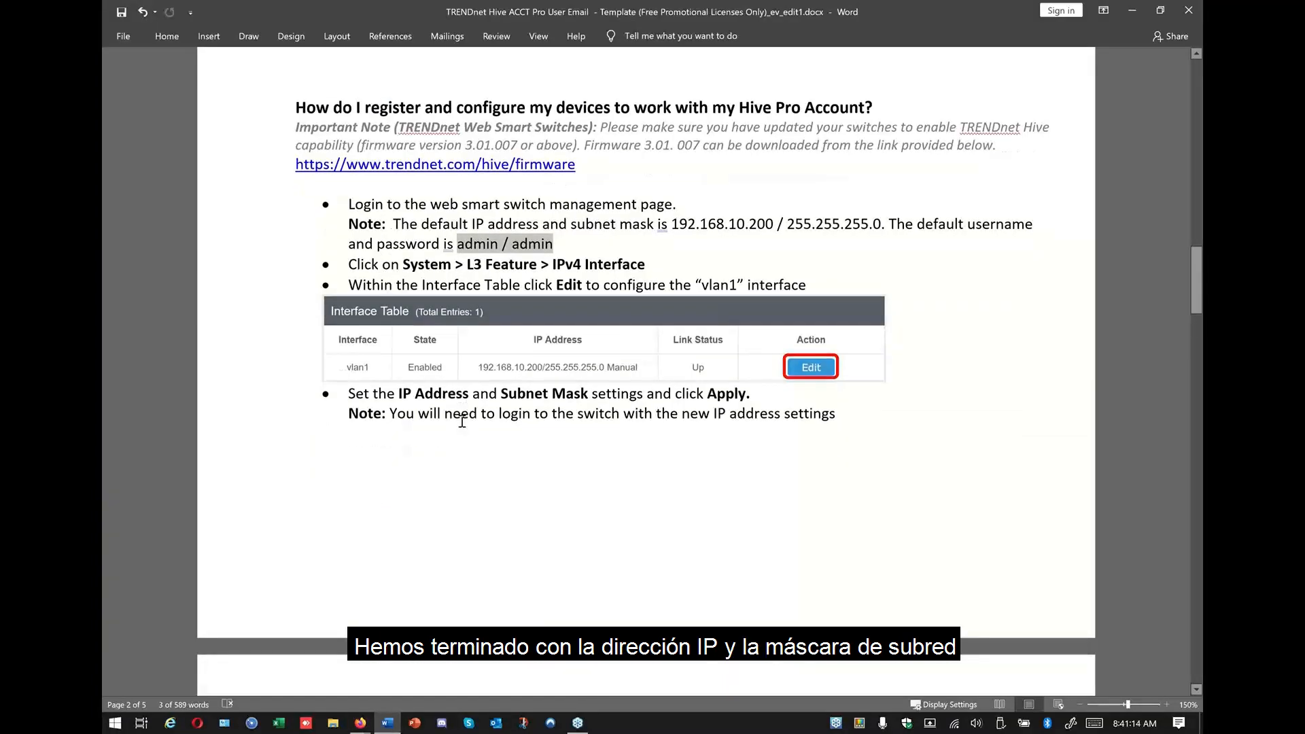
pyautogui.scroll(-5, 463, 422)
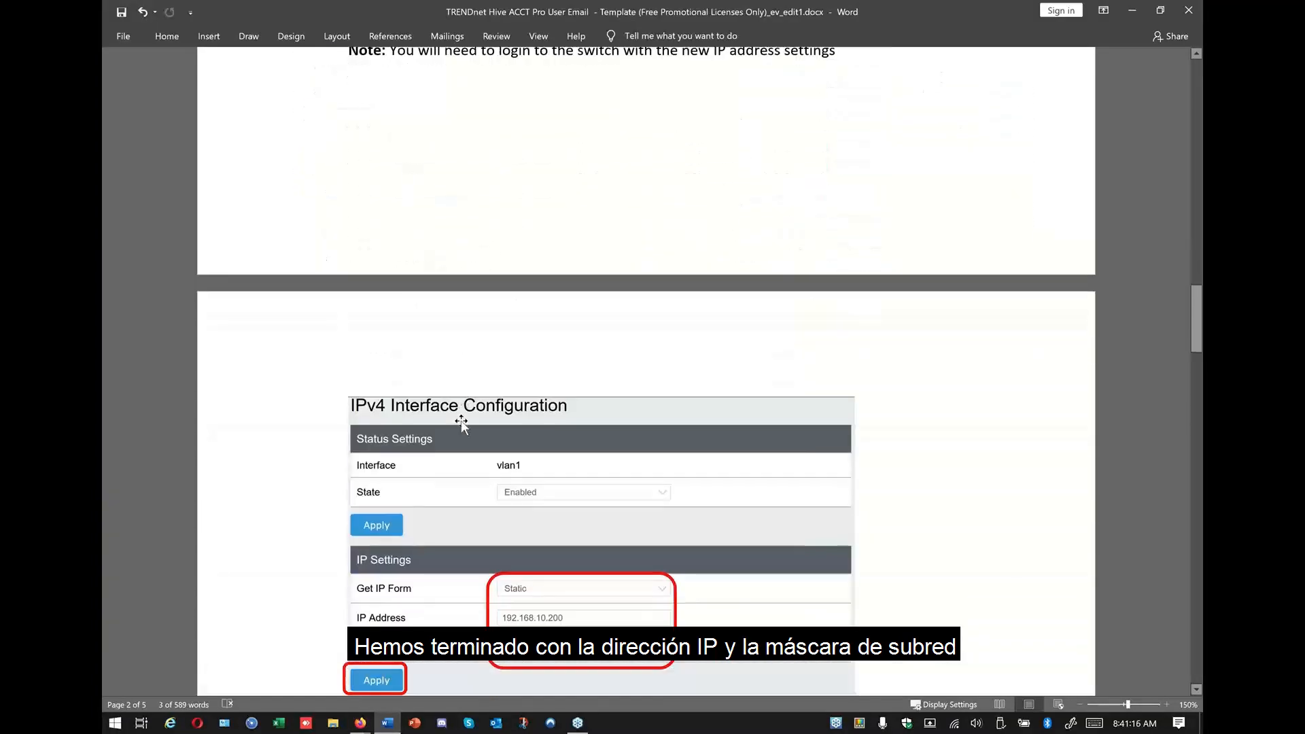
pyautogui.scroll(-5, 461, 423)
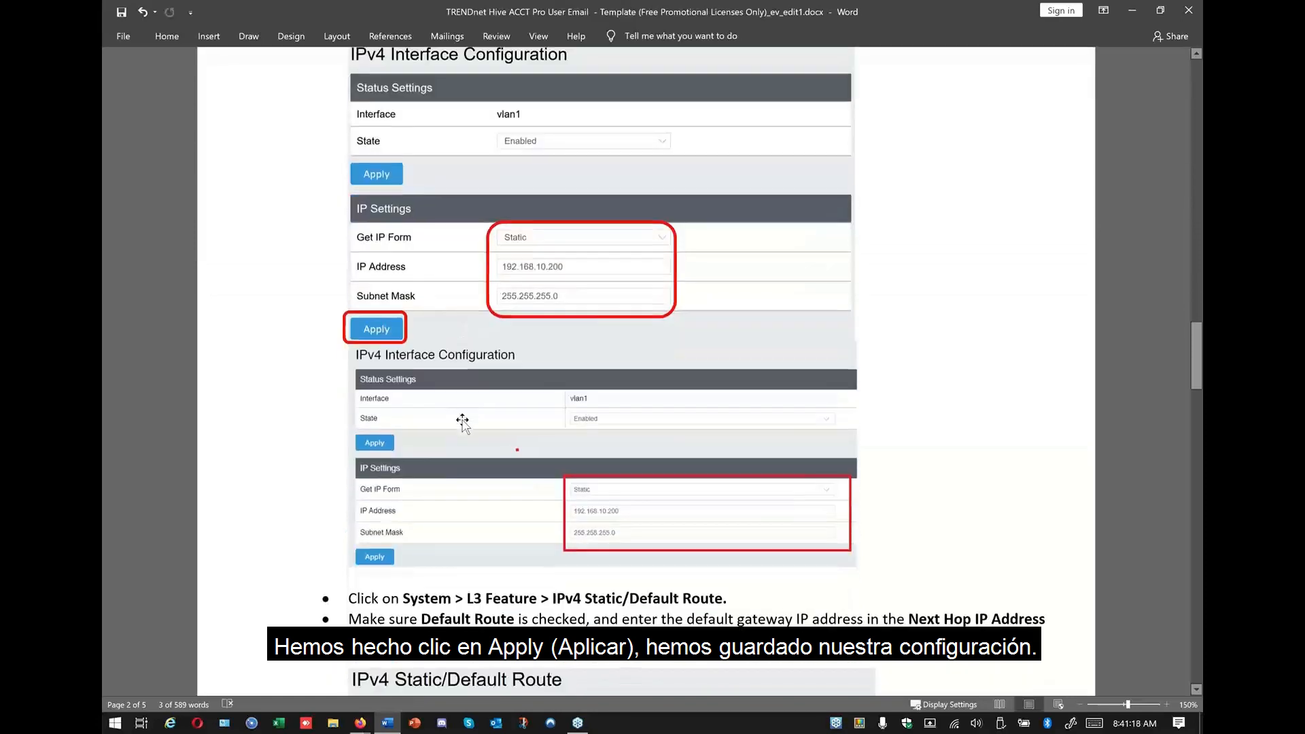
pyautogui.scroll(-1, 463, 423)
pyautogui.scroll(-1, 457, 426)
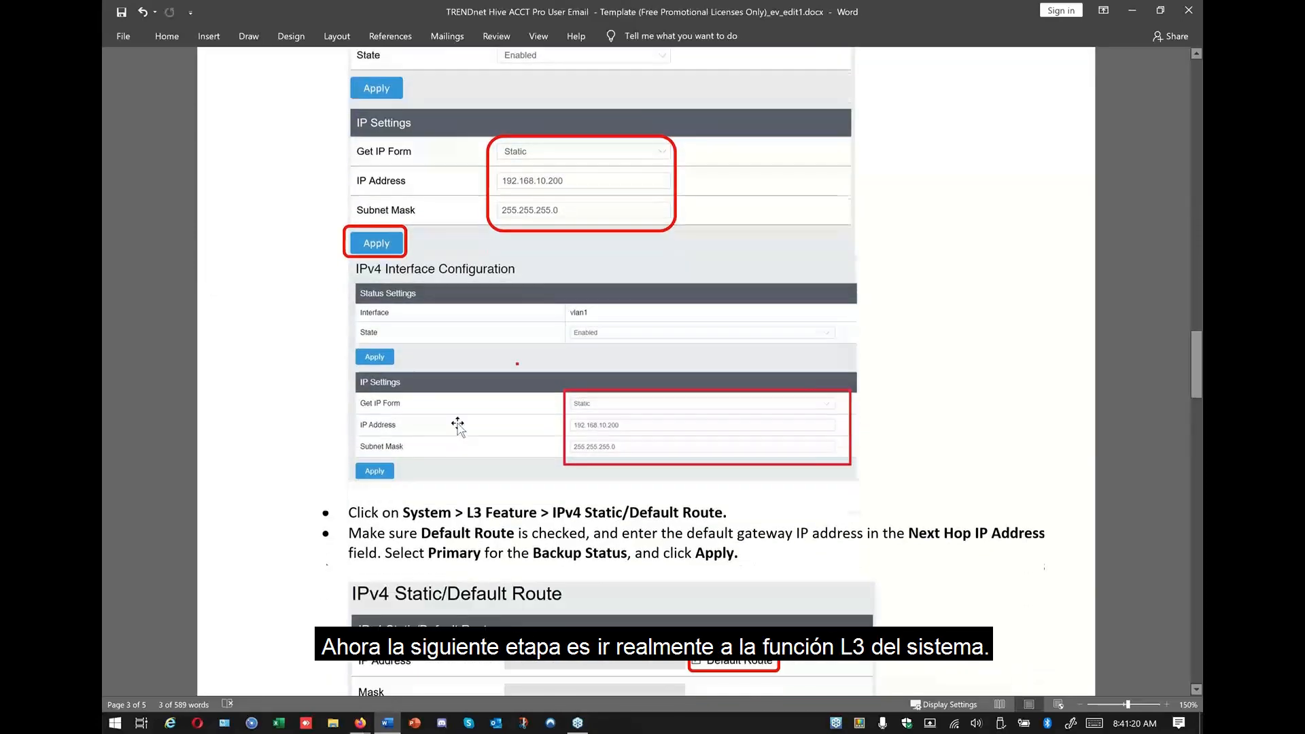
pyautogui.scroll(-5, 459, 423)
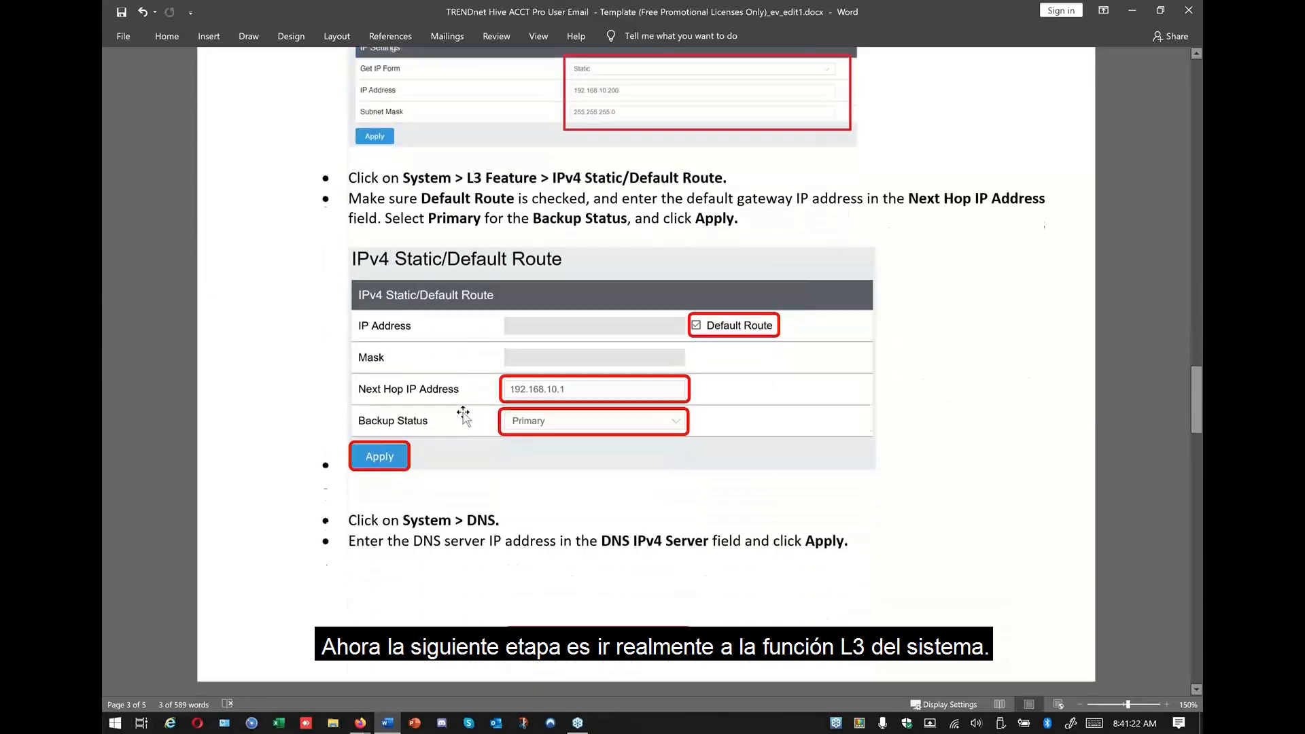
pyautogui.scroll(-2, 463, 416)
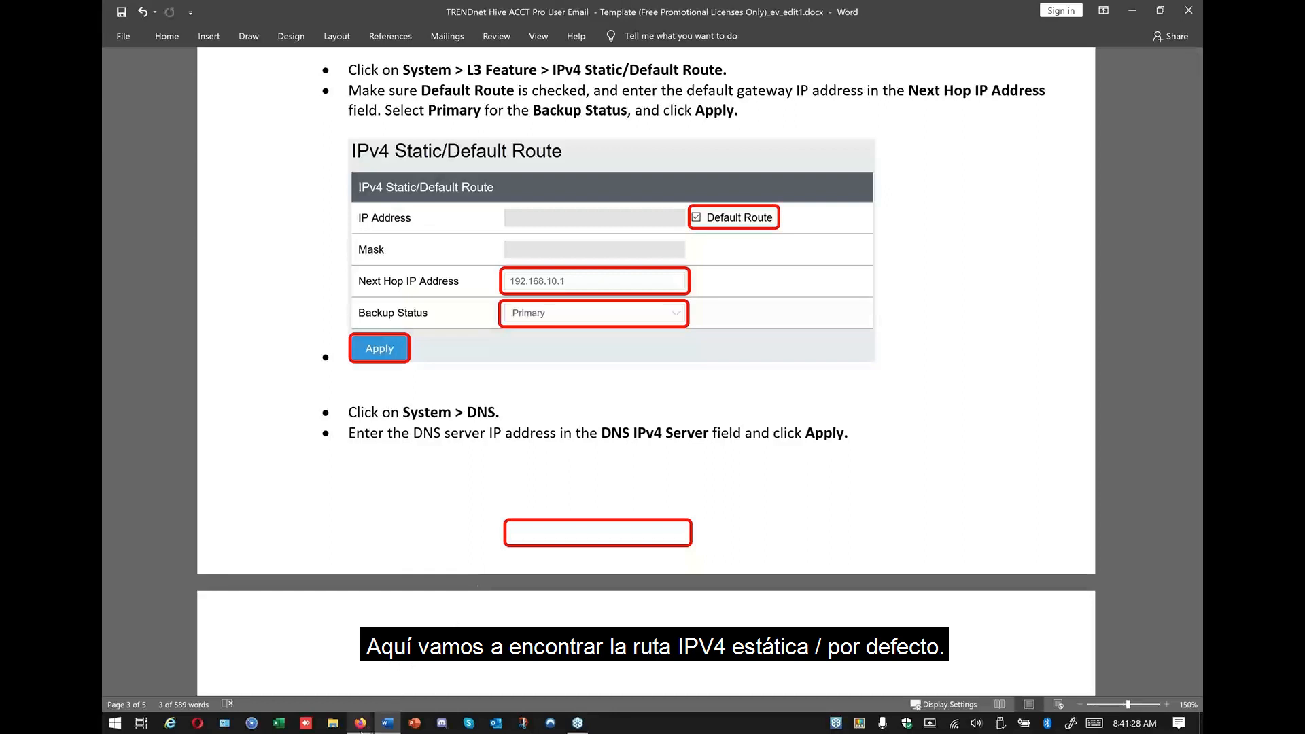
# In Firefox, set the switch's IPv4 default route to next hop 192.168.10.1 with Primary backup status, and check the route table
pyautogui.moveTo(360, 722)
pyautogui.click(258, 648)
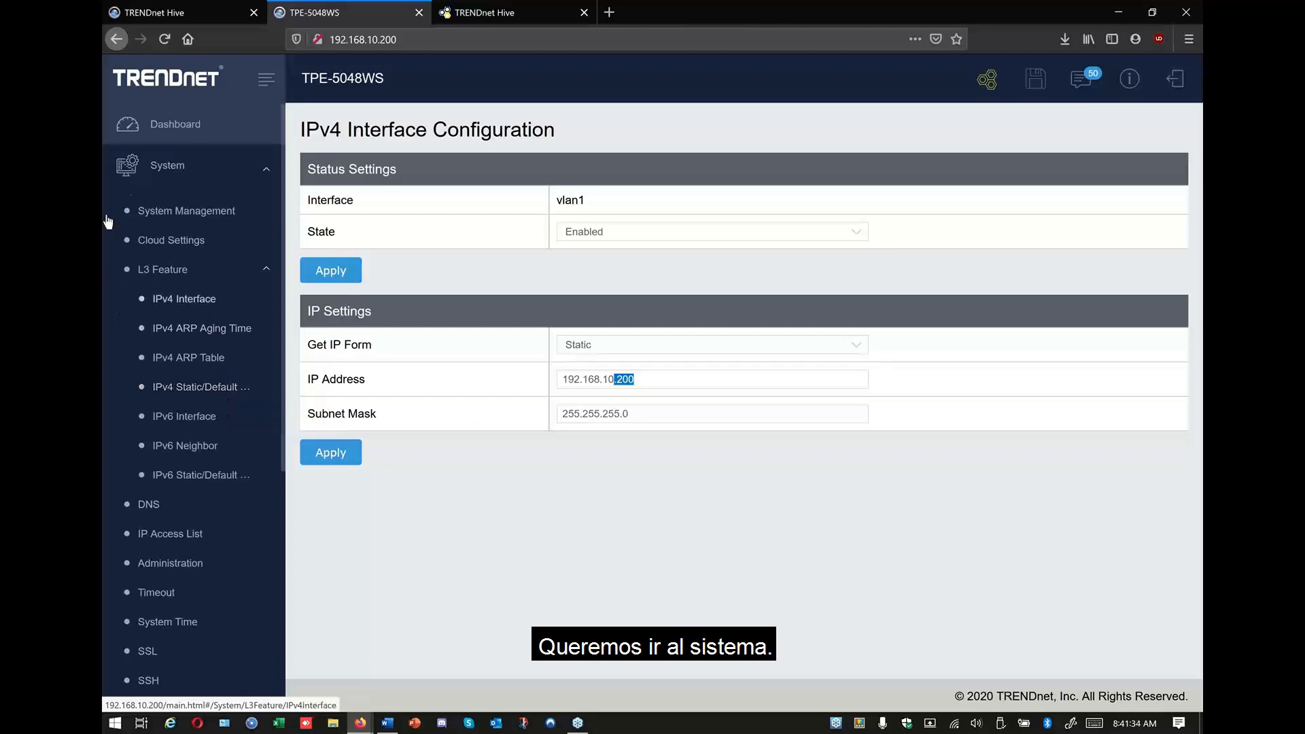
pyautogui.click(147, 170)
pyautogui.click(147, 170)
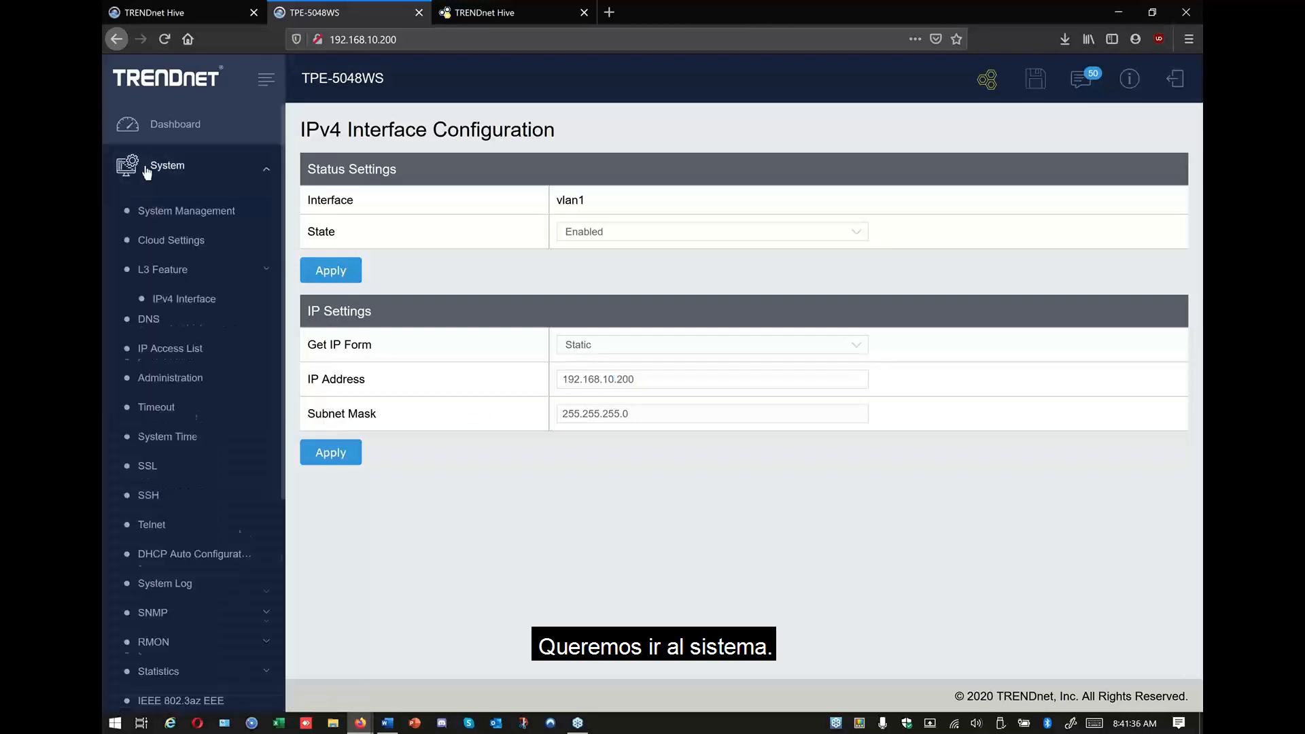
pyautogui.click(162, 269)
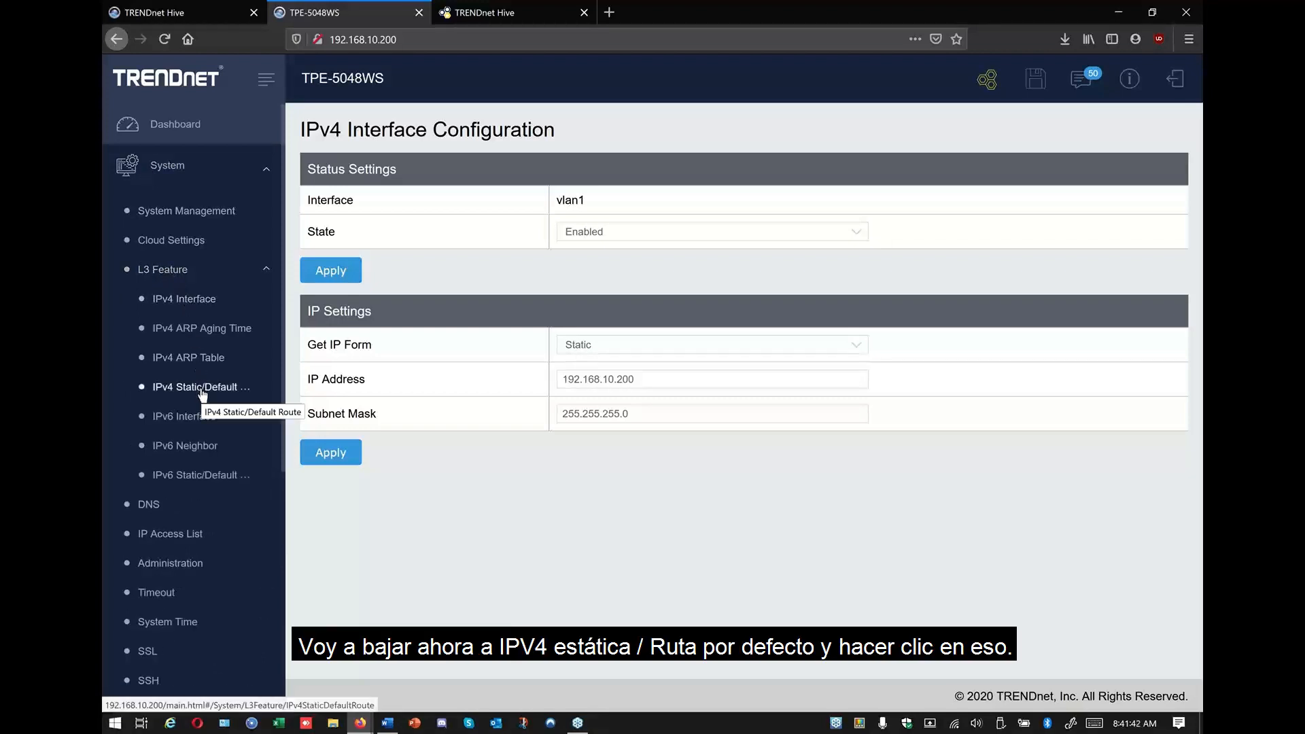
pyautogui.click(202, 391)
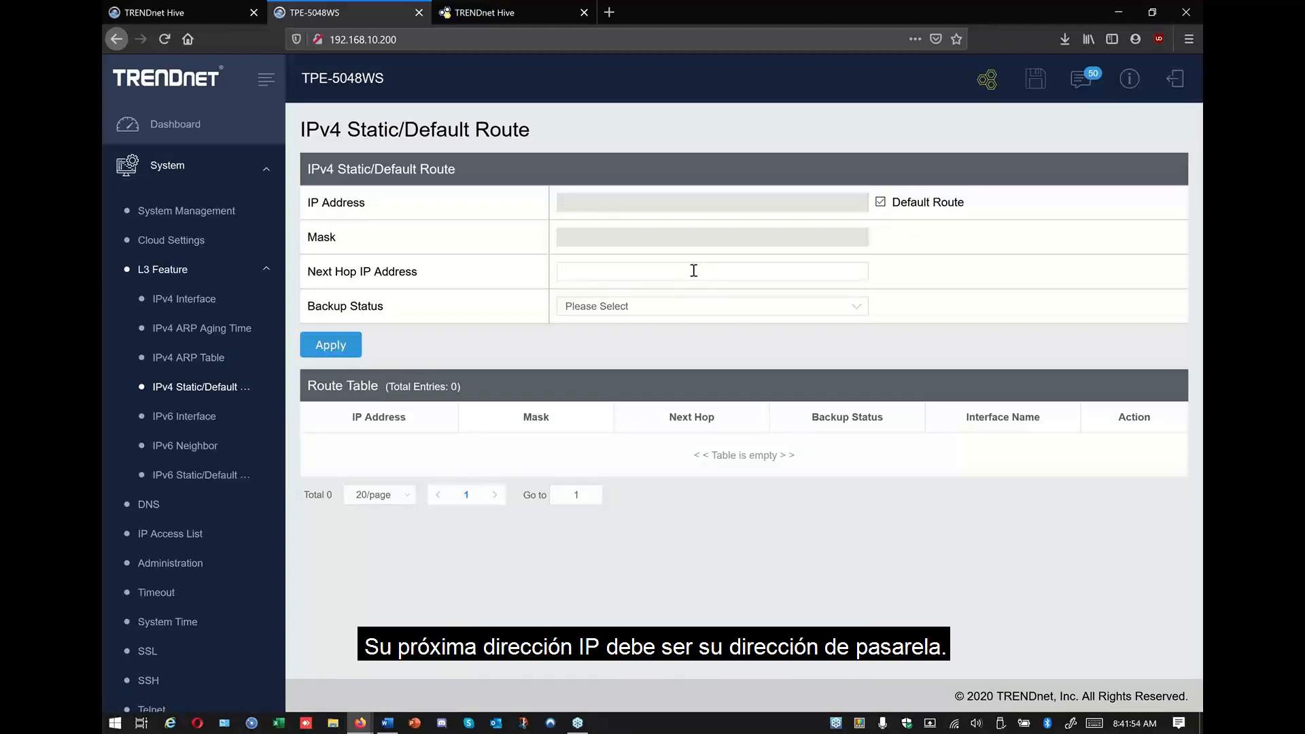
pyautogui.write('192.168.10.1')
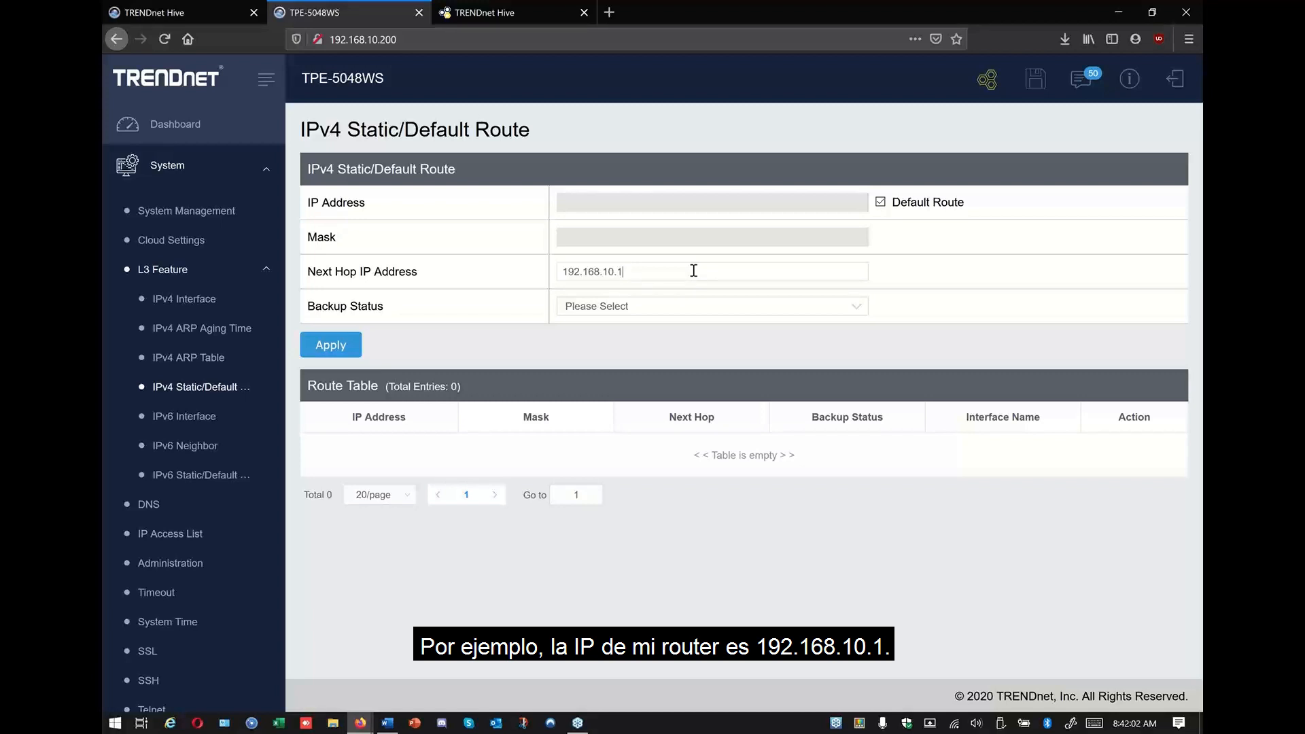
pyautogui.click(699, 303)
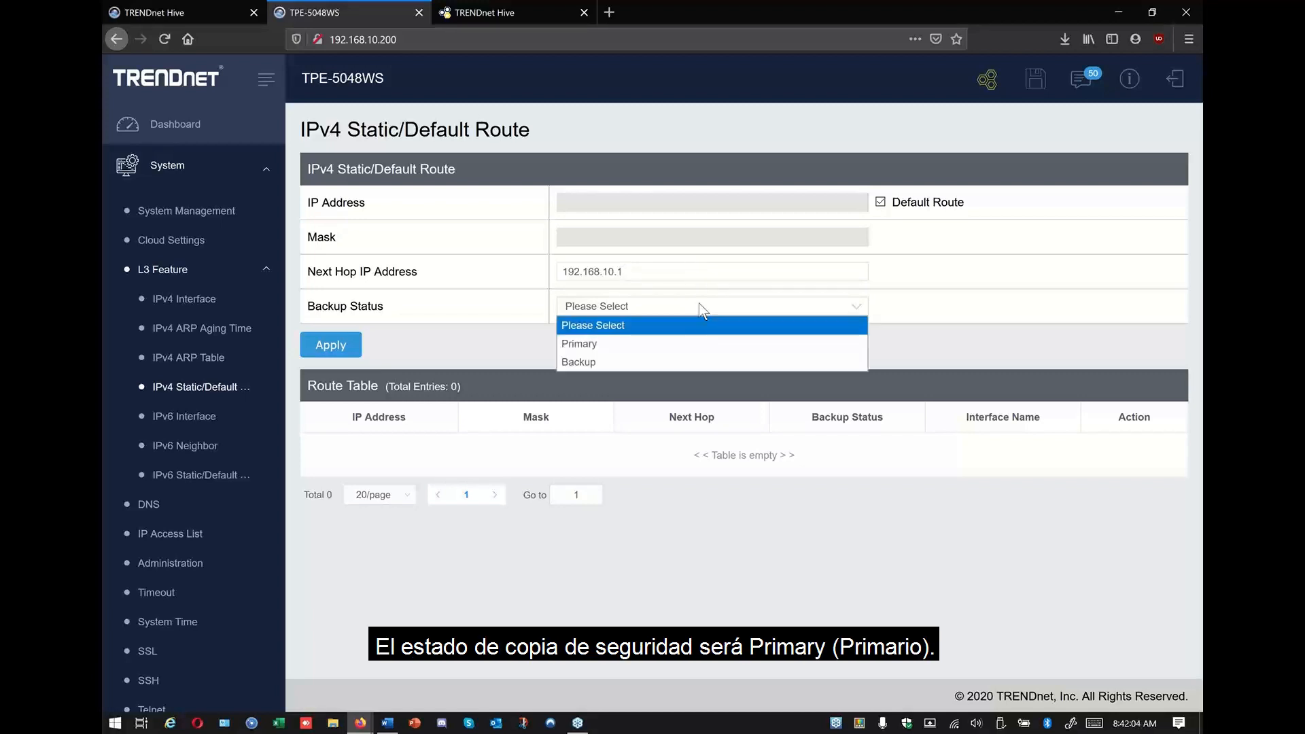
pyautogui.click(693, 345)
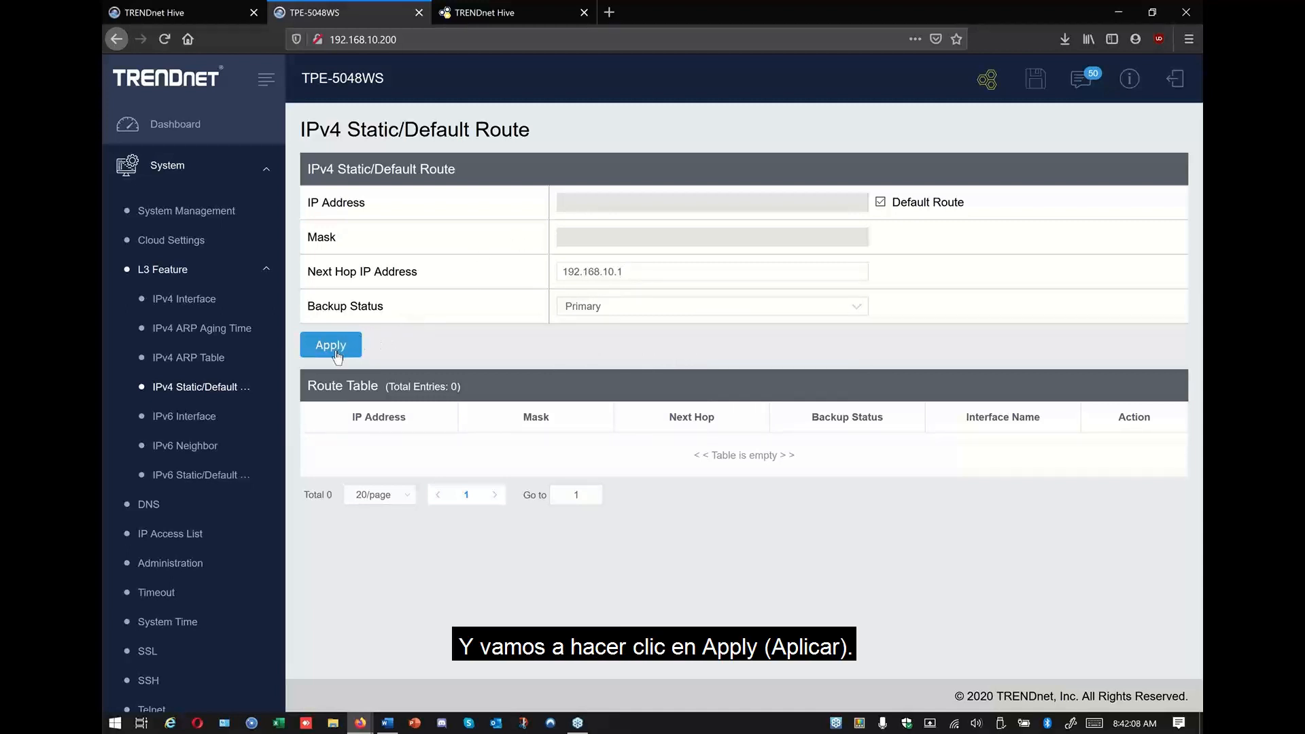
pyautogui.doubleClick(313, 381)
pyautogui.moveTo(605, 453); pyautogui.dragTo(1052, 455)
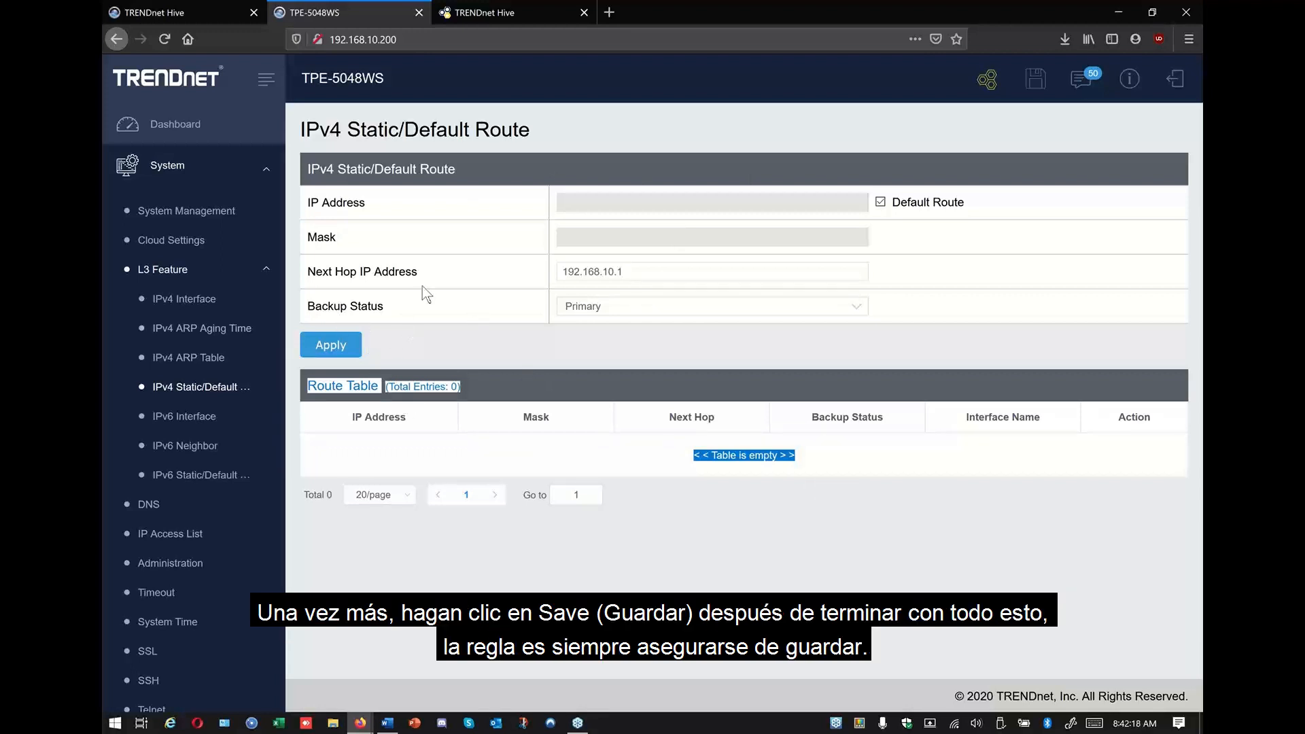
# Save the switch configuration and switch back to the Word email's DNS instructions
pyautogui.click(1043, 88)
pyautogui.click(388, 724)
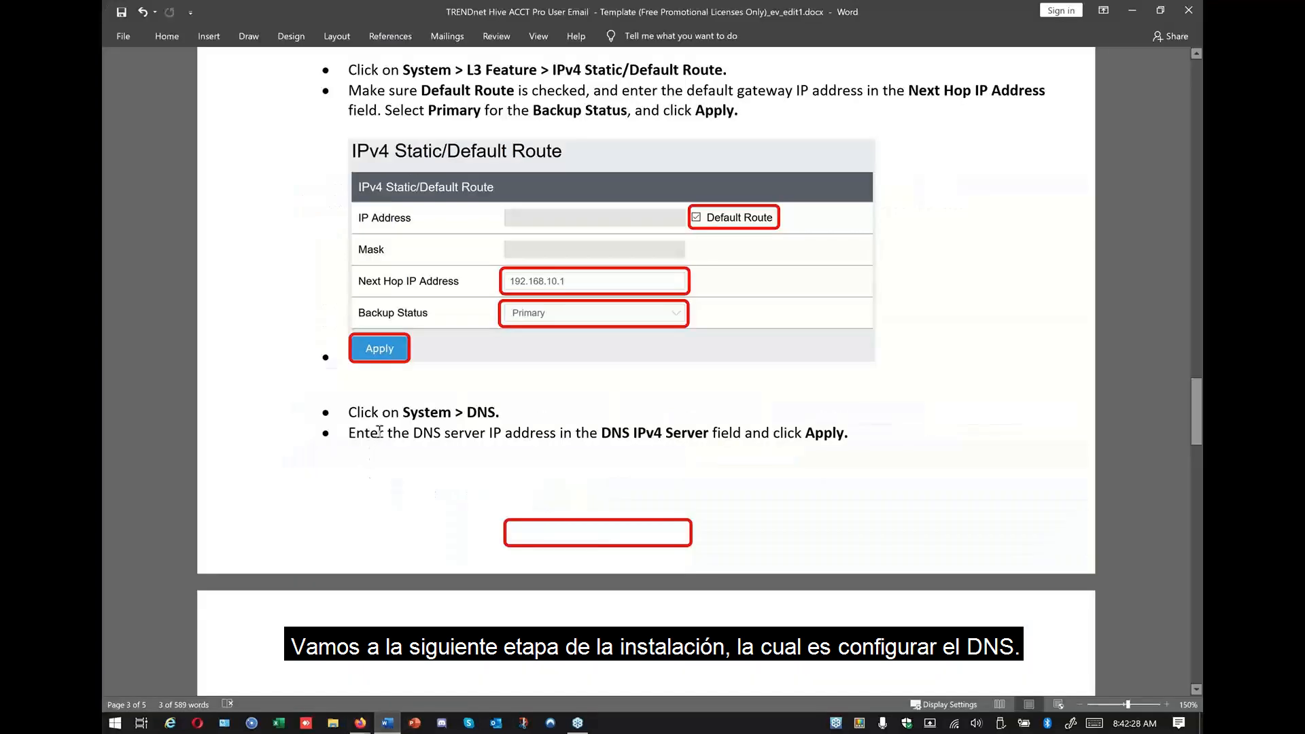
# Highlight the DNS instruction in the Word email, switch to Firefox, and open the TPE-5048WS switch's DNS server settings
pyautogui.moveTo(494, 406); pyautogui.dragTo(350, 431)
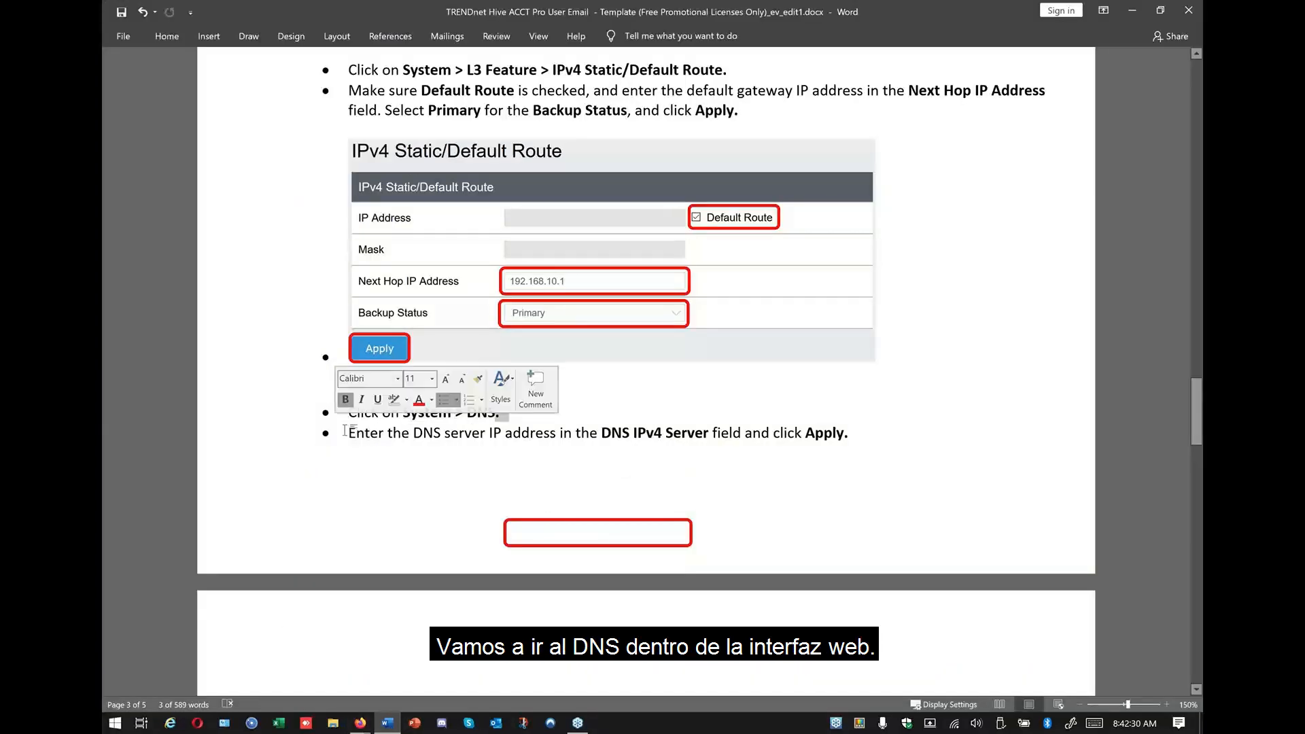
pyautogui.moveTo(359, 721)
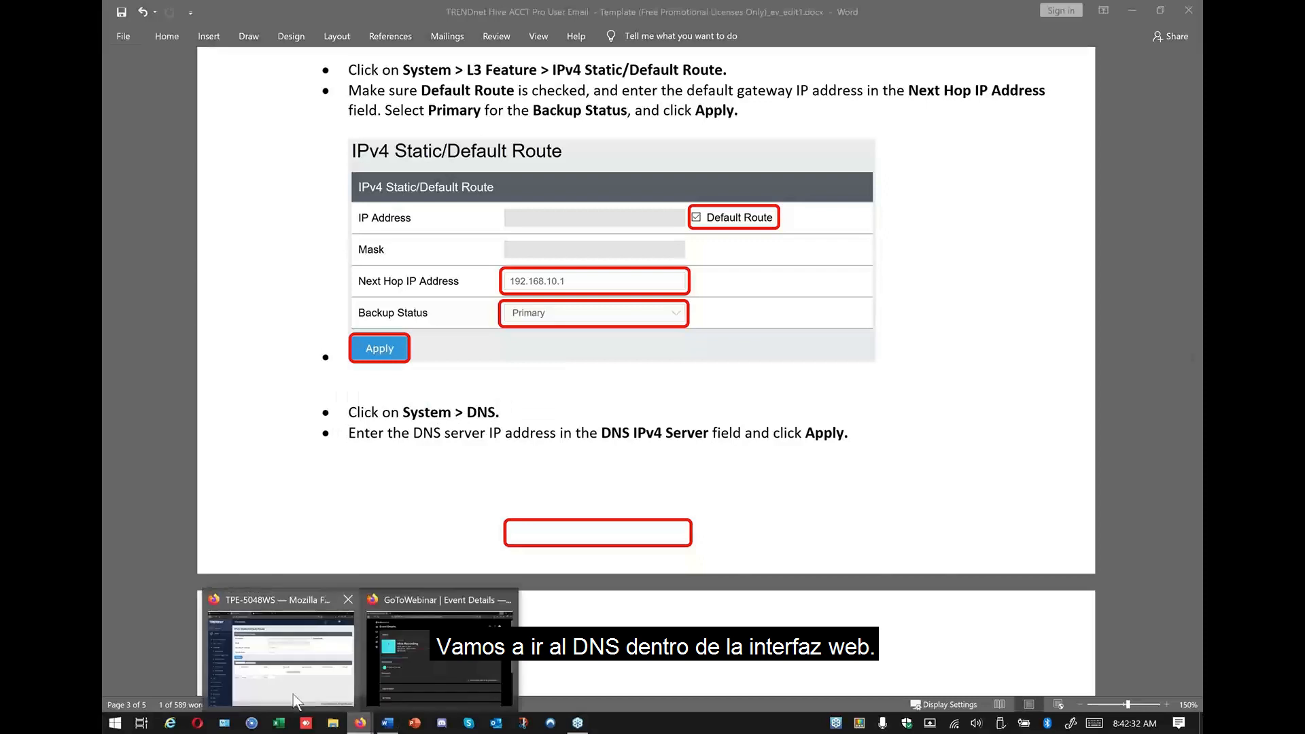
pyautogui.click(295, 667)
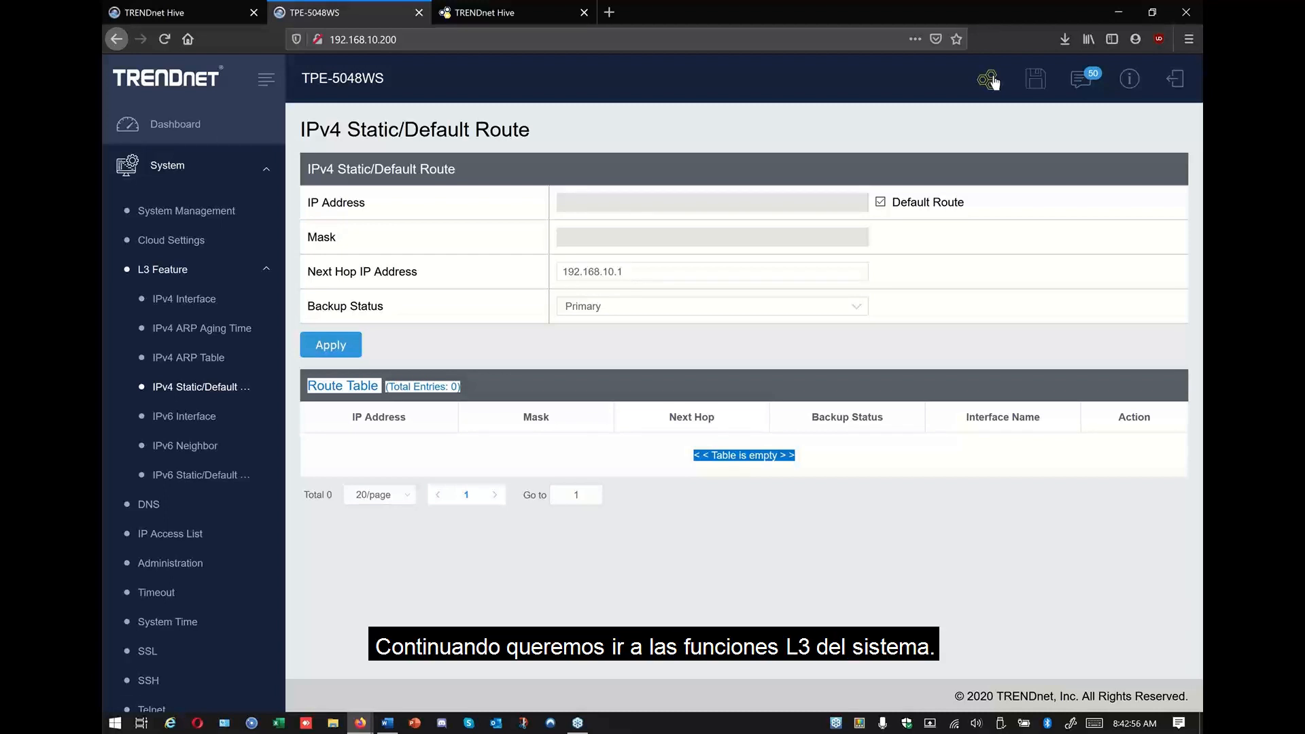
pyautogui.click(146, 167)
pyautogui.click(163, 169)
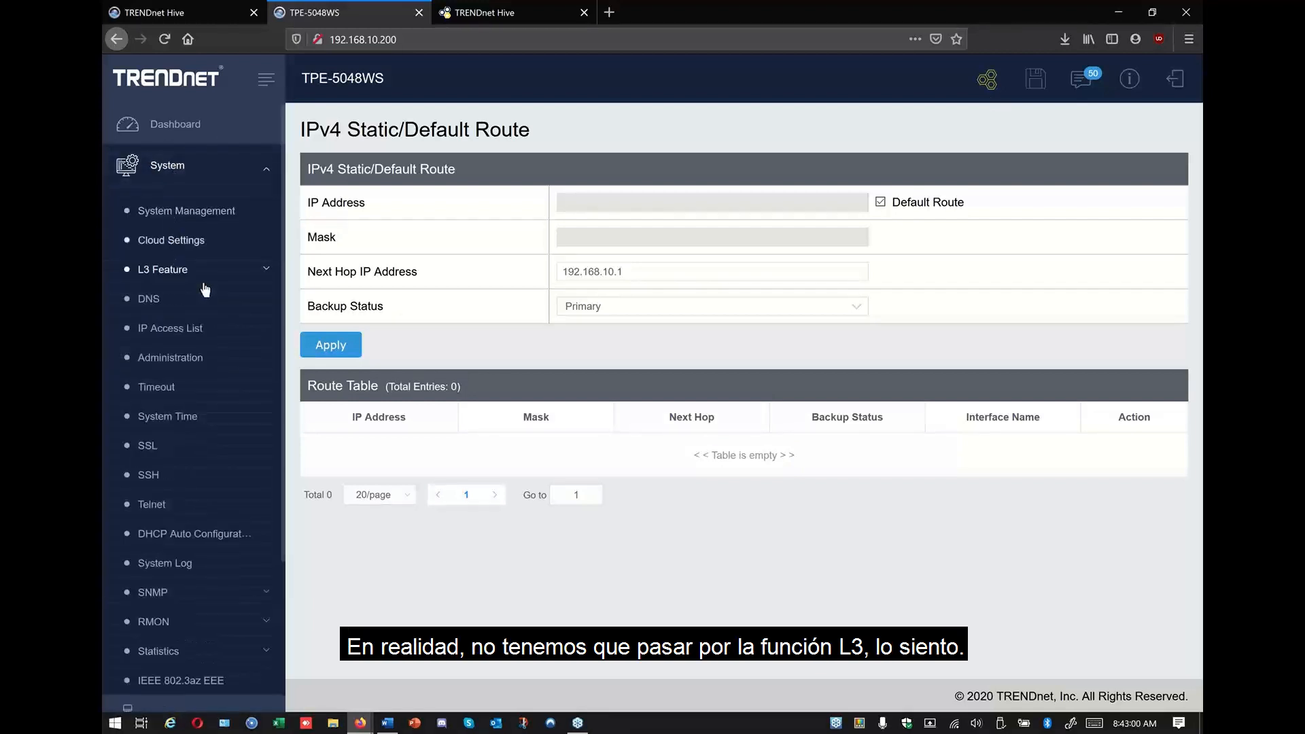
pyautogui.click(210, 272)
pyautogui.click(211, 272)
pyautogui.click(171, 170)
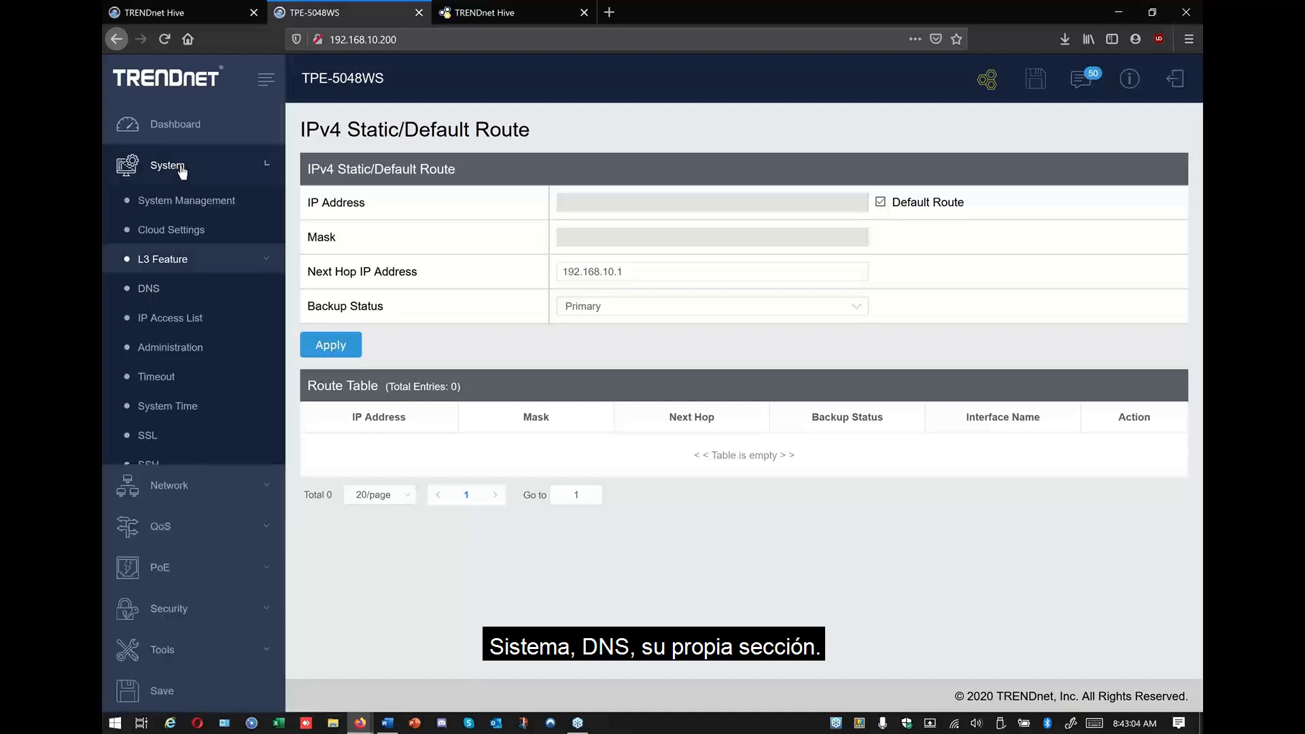
pyautogui.click(179, 173)
pyautogui.click(150, 301)
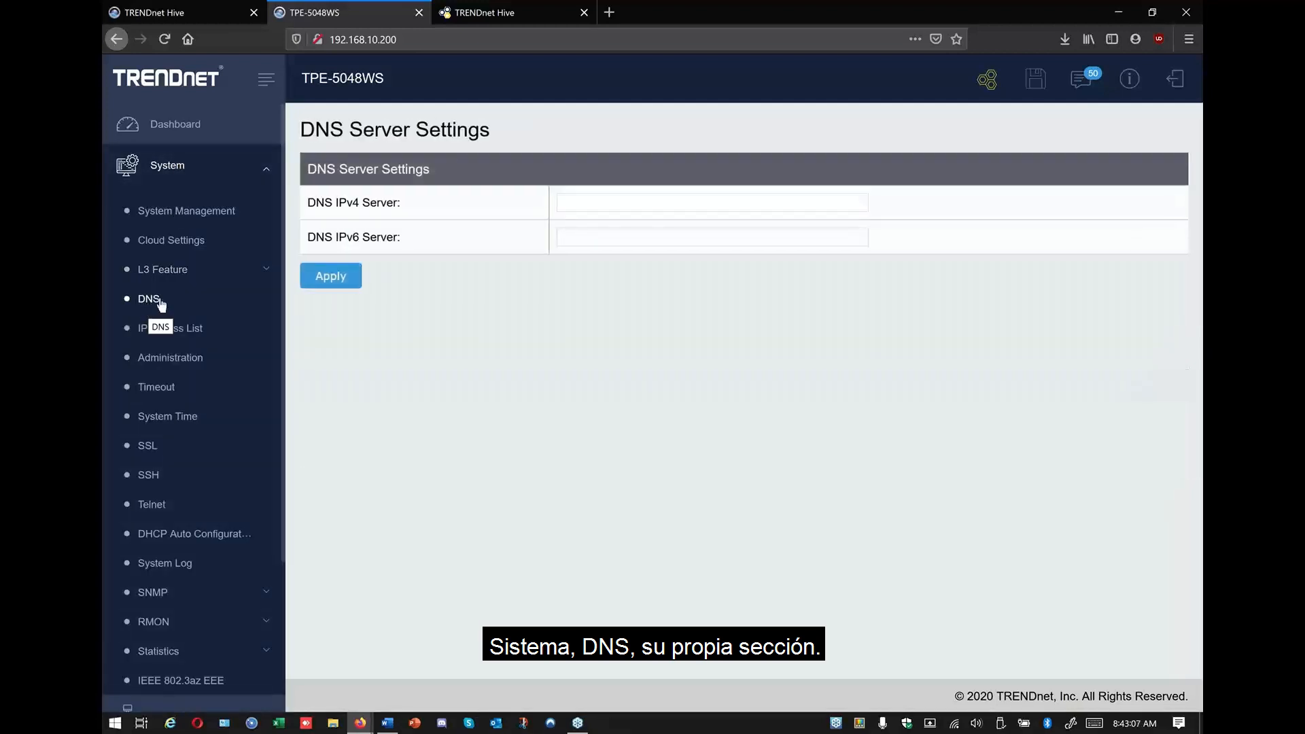
# Set the switch's DNS IPv4 server to 8.8.8.8 and apply the setting
pyautogui.click(600, 203)
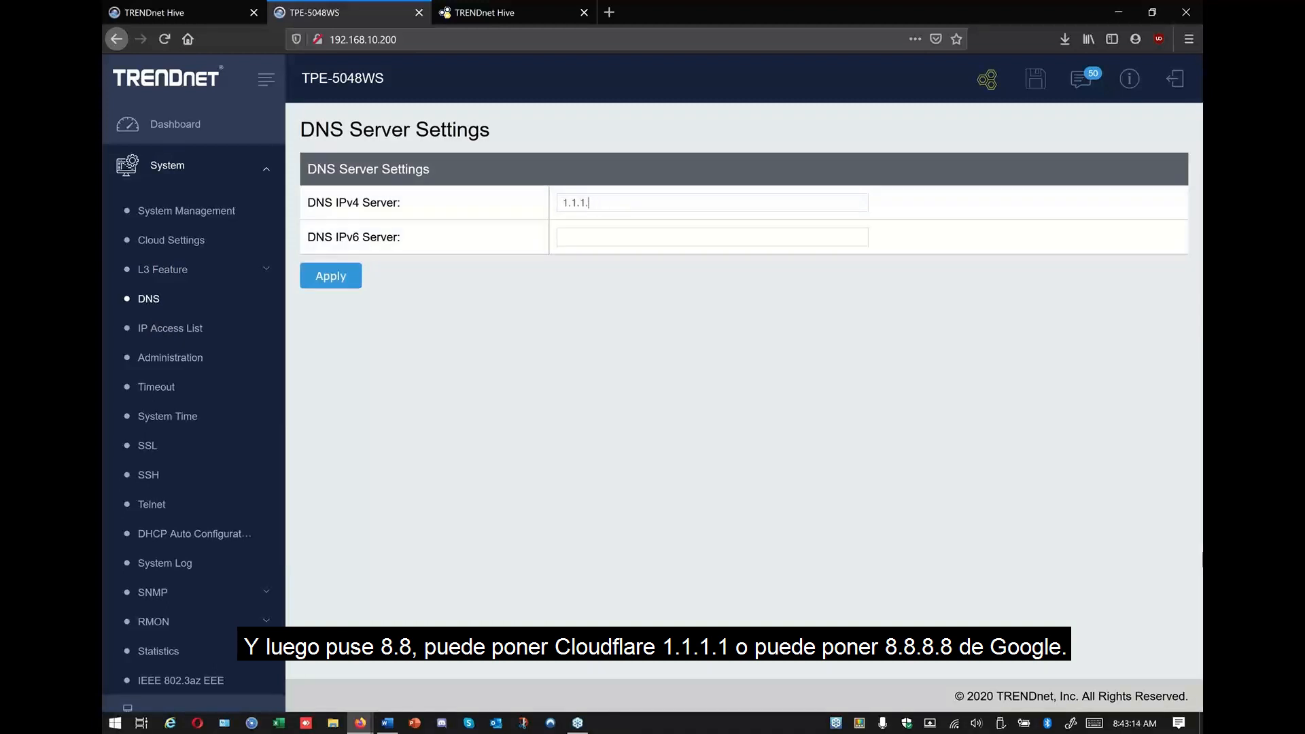
pyautogui.press('BackSpace')
pyautogui.press('BackSpace')
pyautogui.press('BackSpace')
pyautogui.press('BackSpace')
pyautogui.press('BackSpace')
pyautogui.write('8.8.')
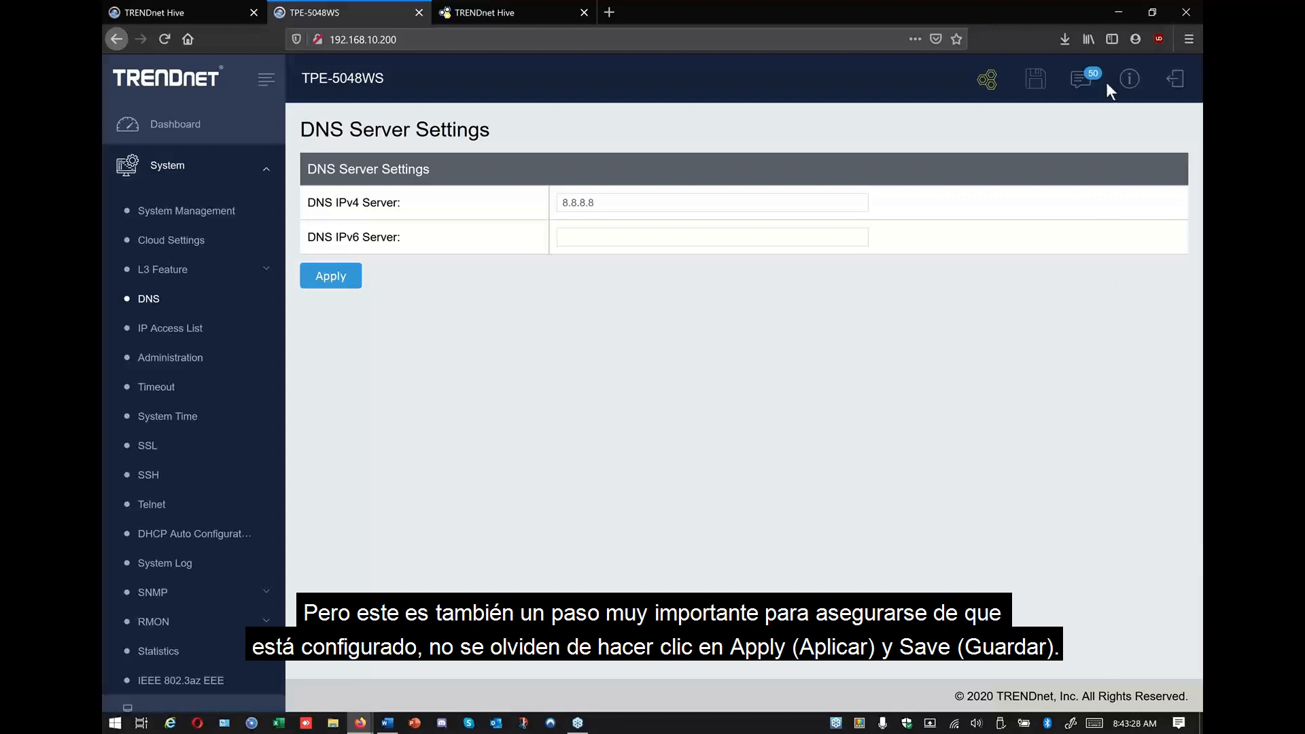
pyautogui.click(328, 279)
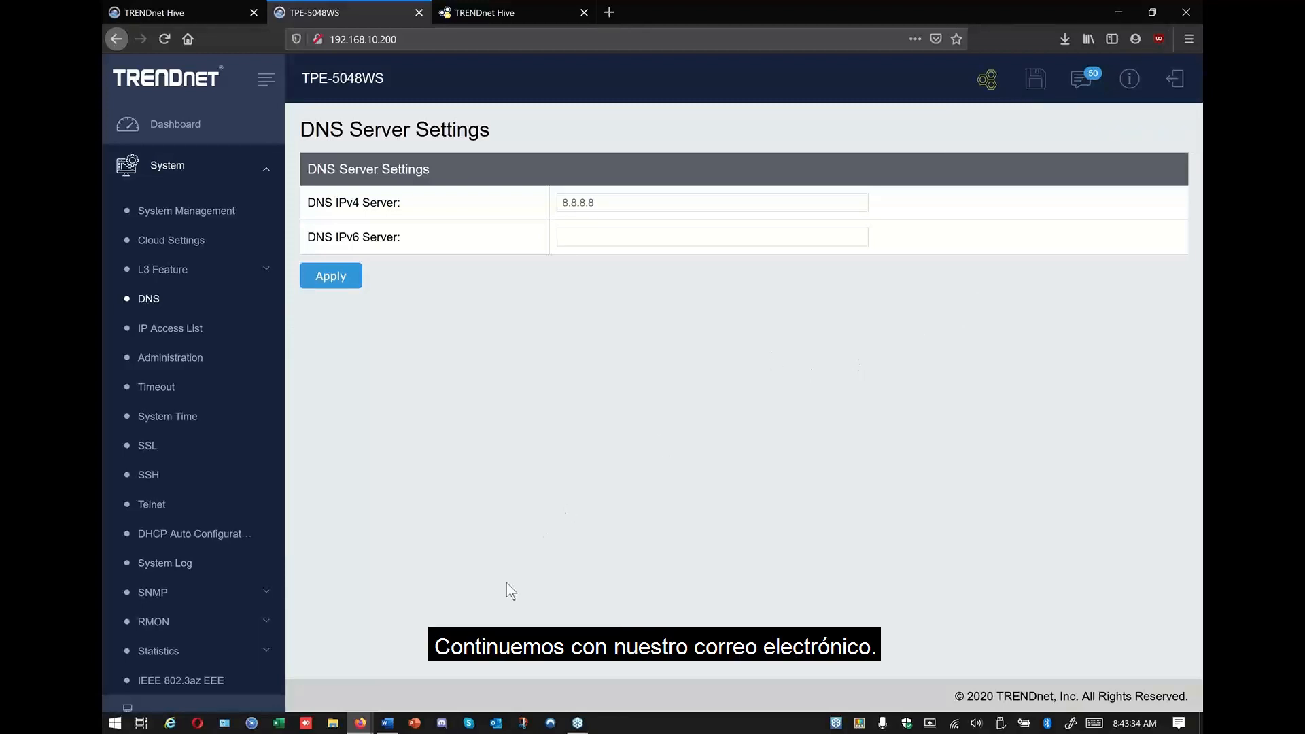
# Switch to the Word email and review its instructions for saving to NV-RAM and configuring the Hive cloud settings
pyautogui.click(389, 725)
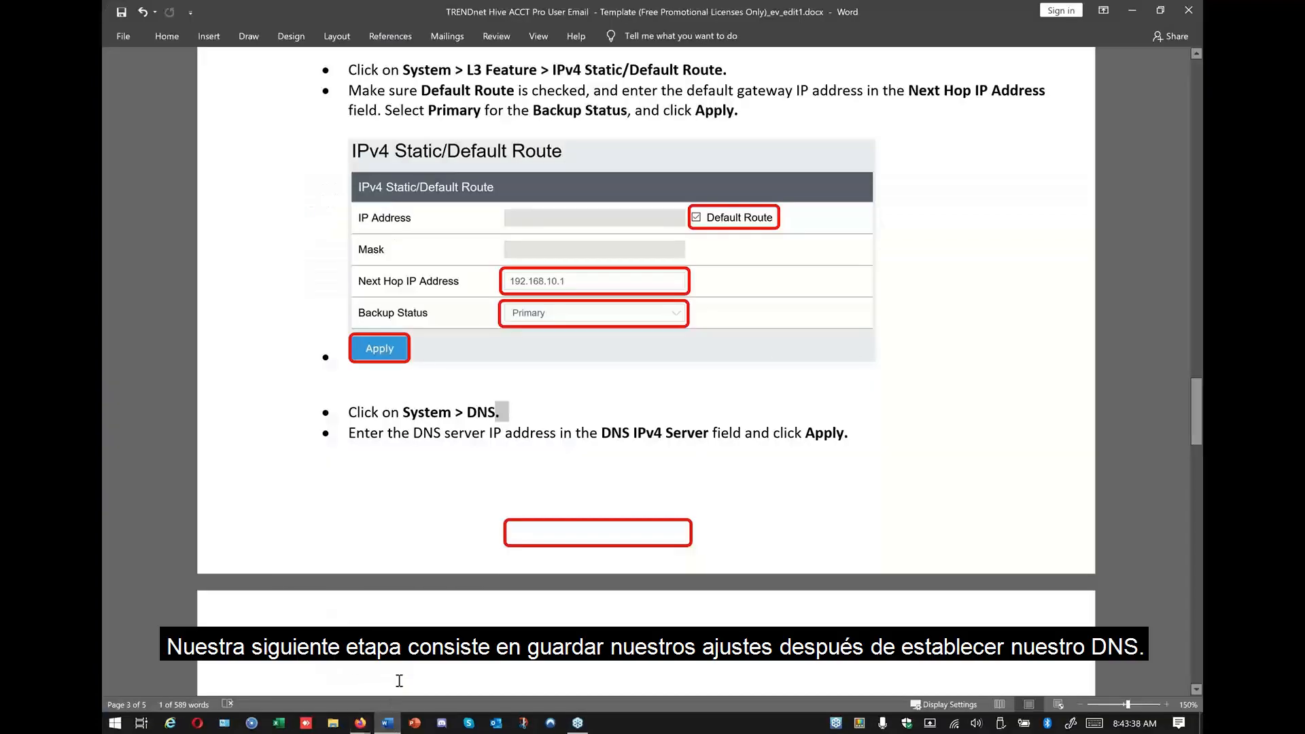
pyautogui.scroll(-1, 460, 515)
pyautogui.scroll(-6, 460, 515)
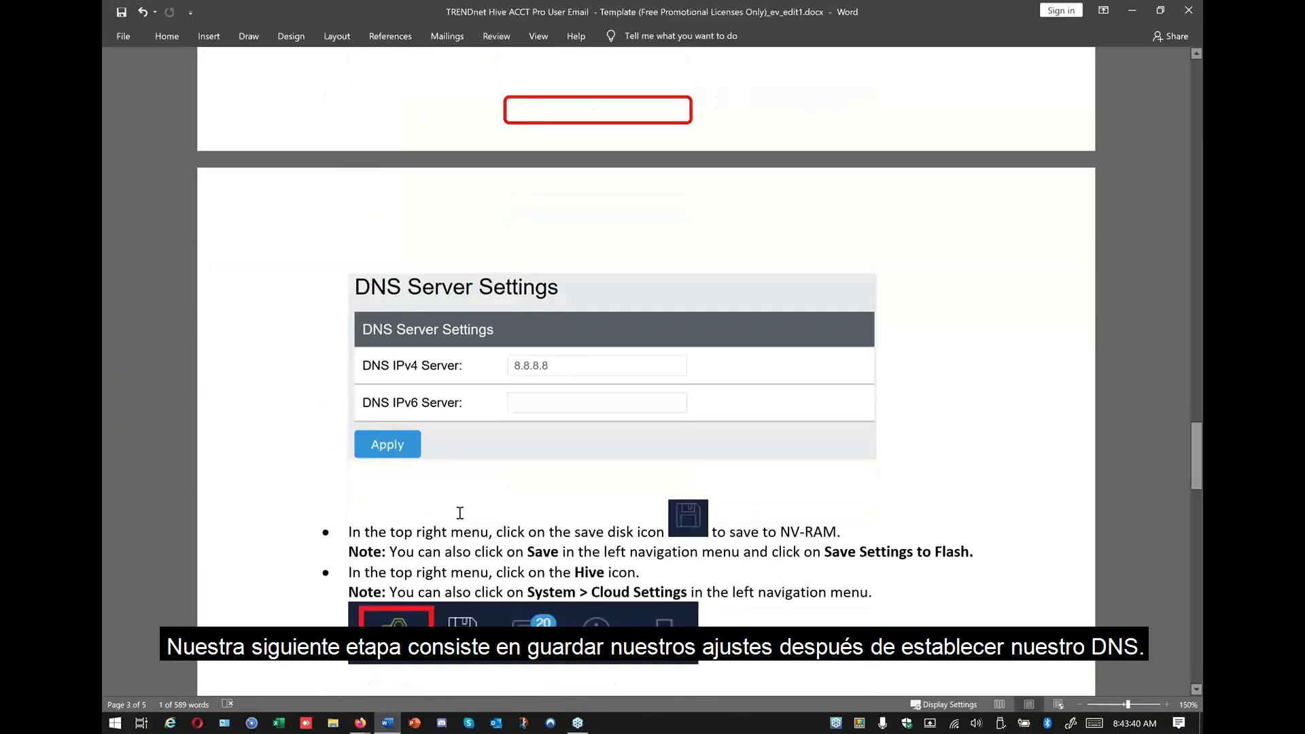
pyautogui.scroll(-2, 461, 513)
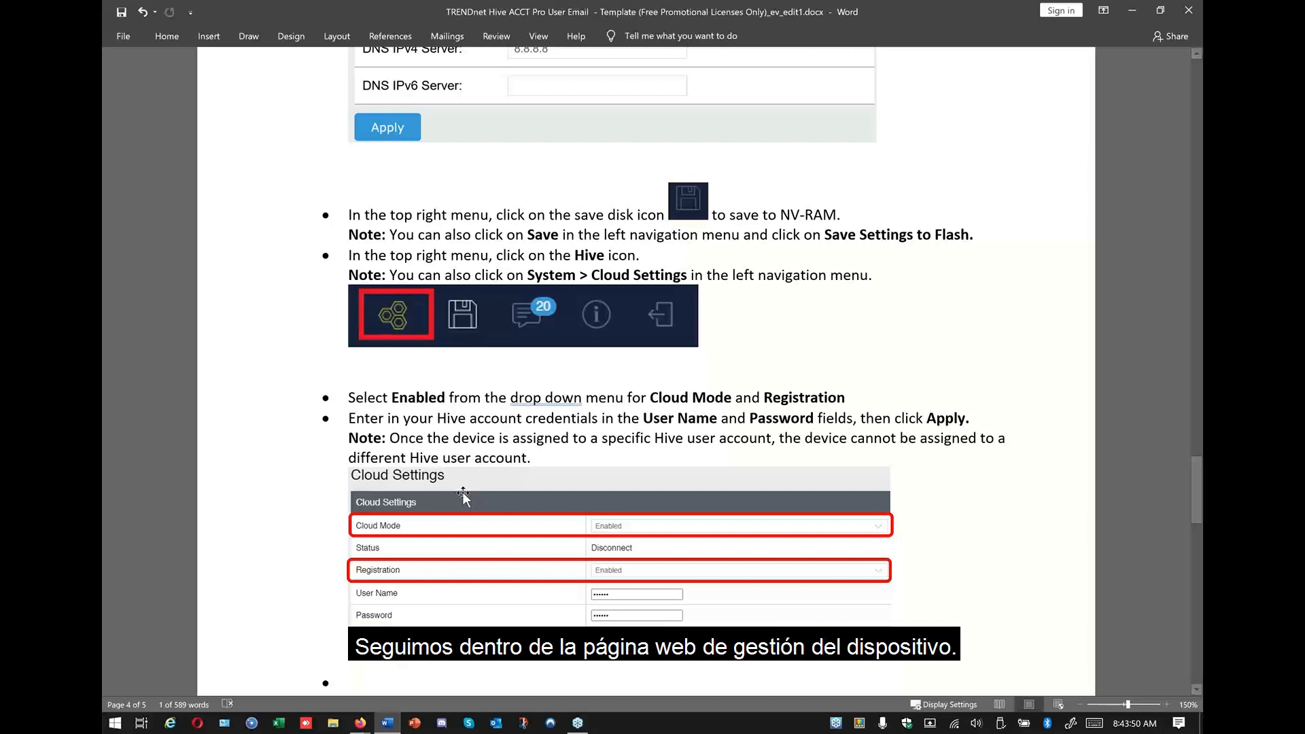
# Switch to Firefox and open the switch's Cloud Settings, first through the Hive shortcut and again through the System section
pyautogui.click(361, 722)
pyautogui.click(293, 653)
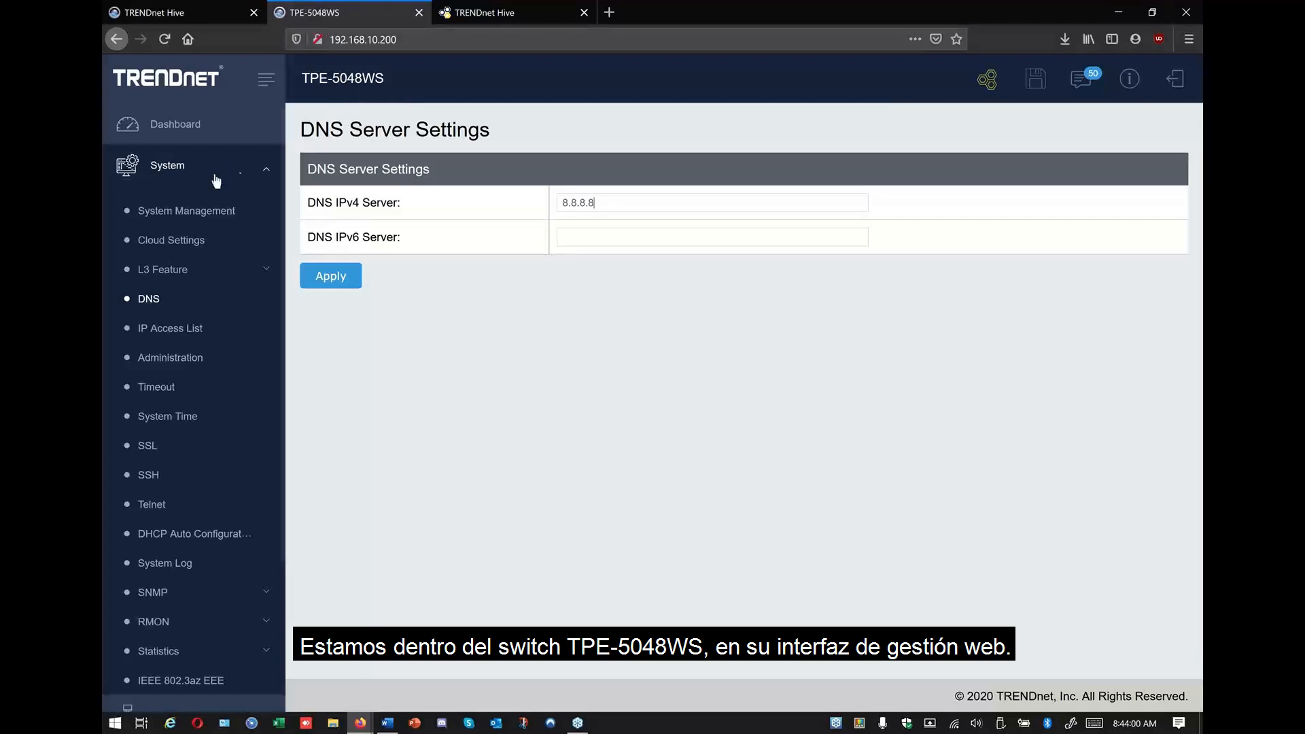
pyautogui.click(266, 168)
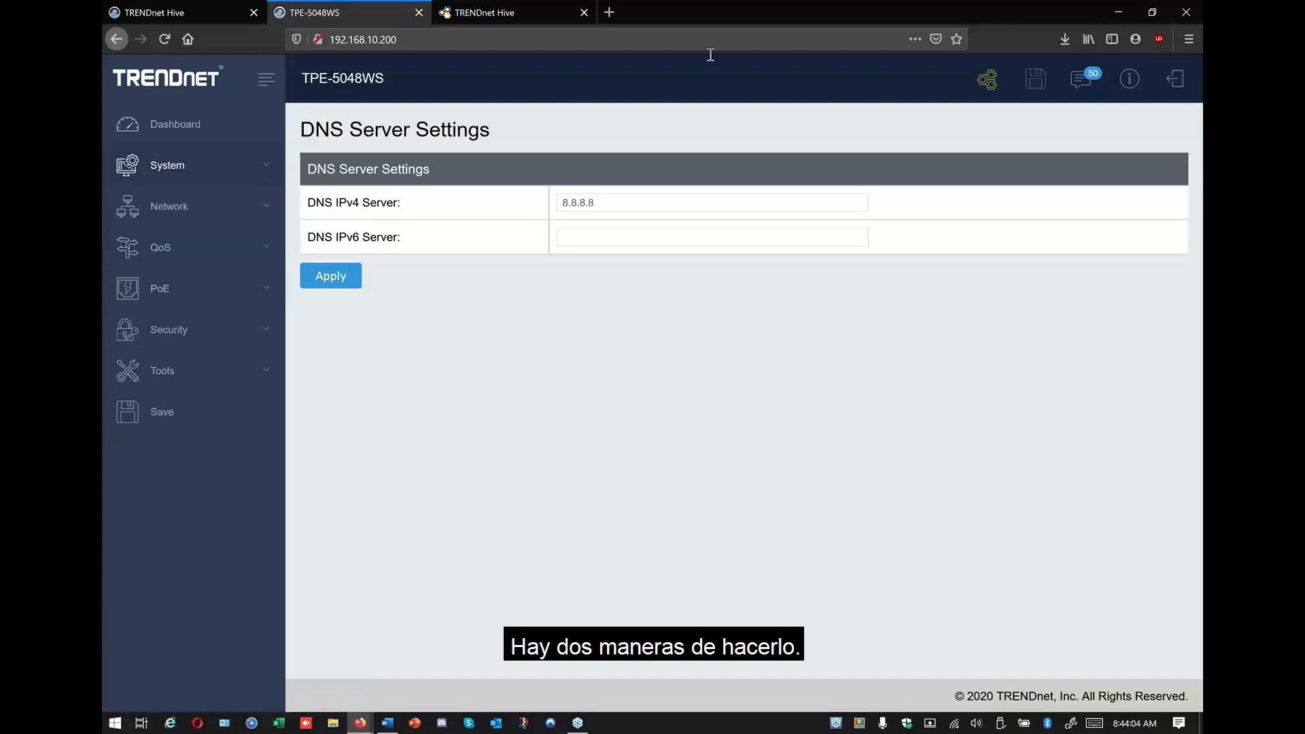
pyautogui.click(991, 80)
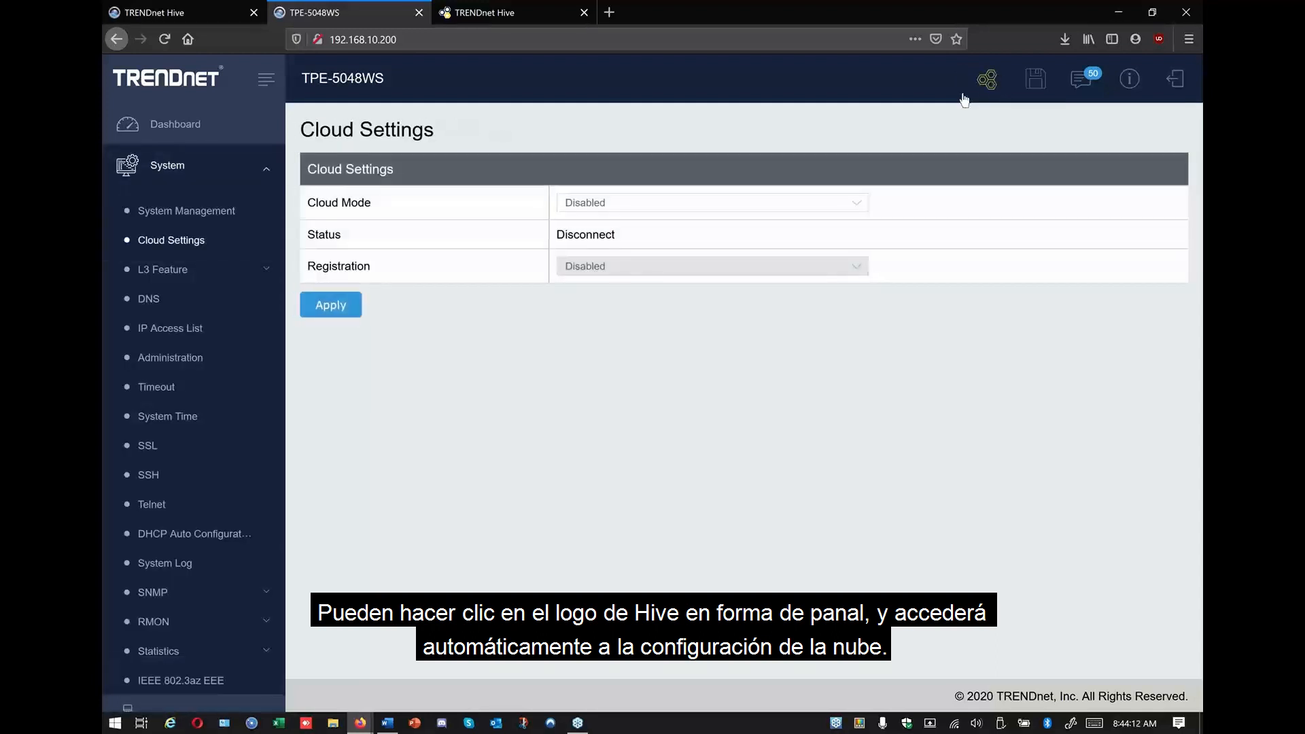
pyautogui.click(196, 167)
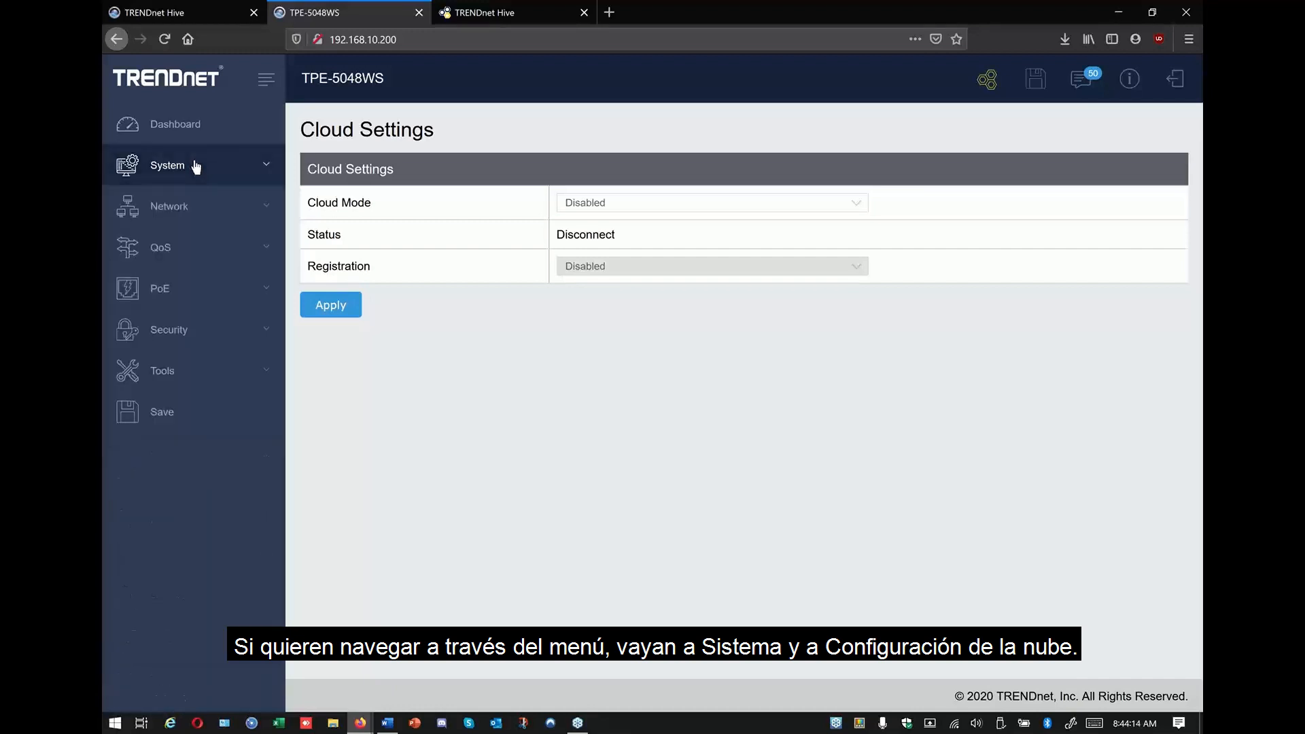
pyautogui.click(195, 167)
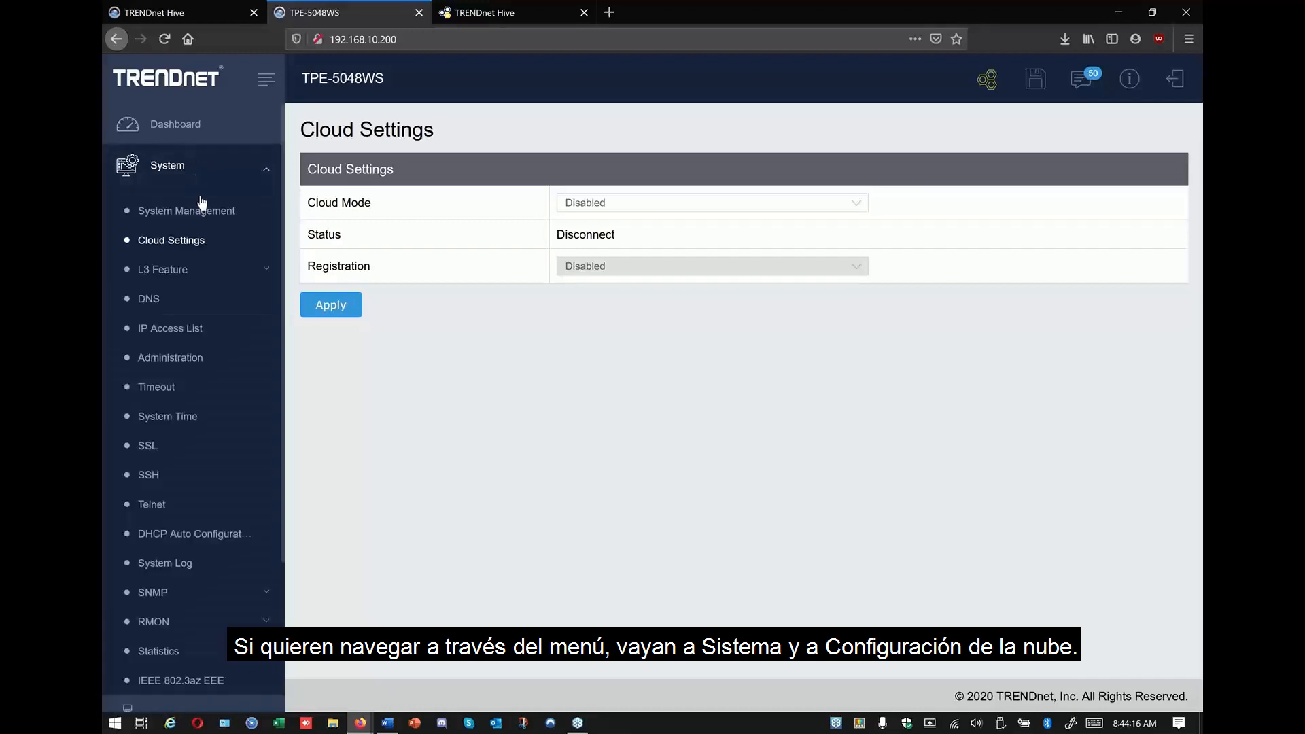
pyautogui.click(193, 248)
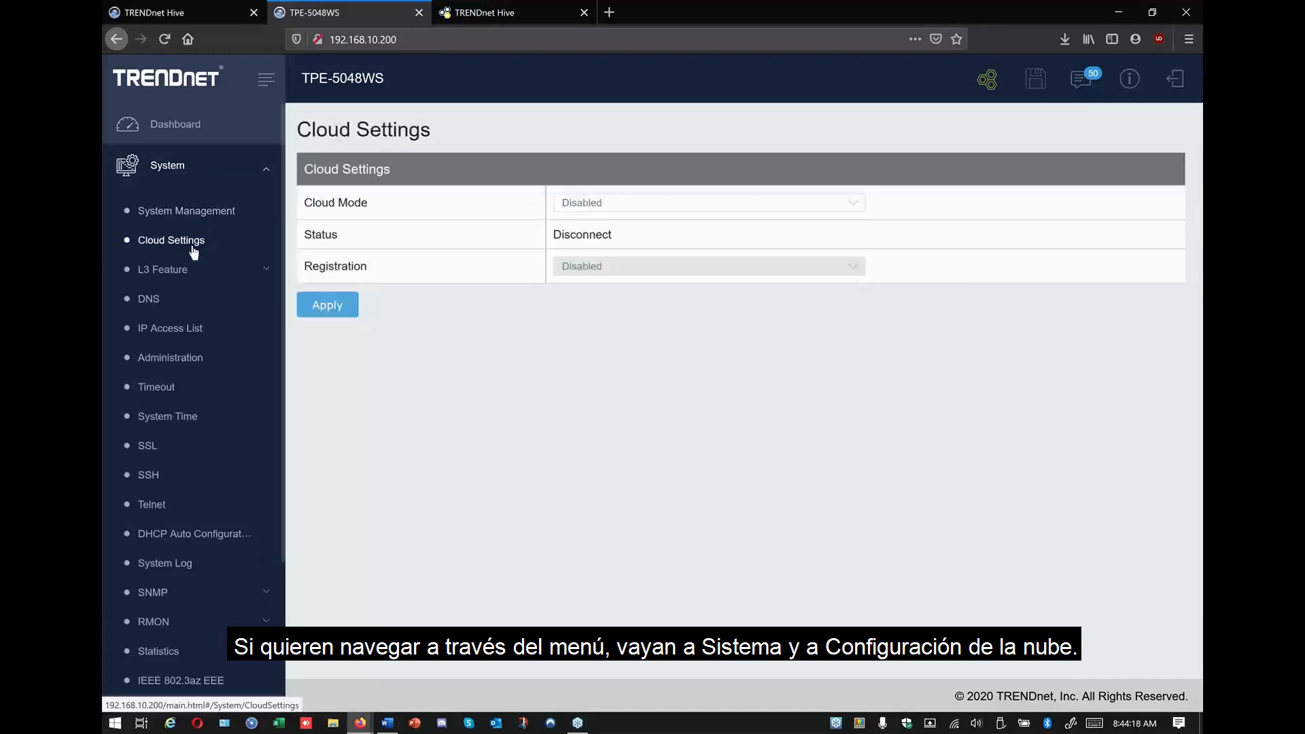
# Check the Word email's cloud instructions, return to Firefox, and set the switch's Cloud Mode and Registration to Enabled
pyautogui.click(387, 723)
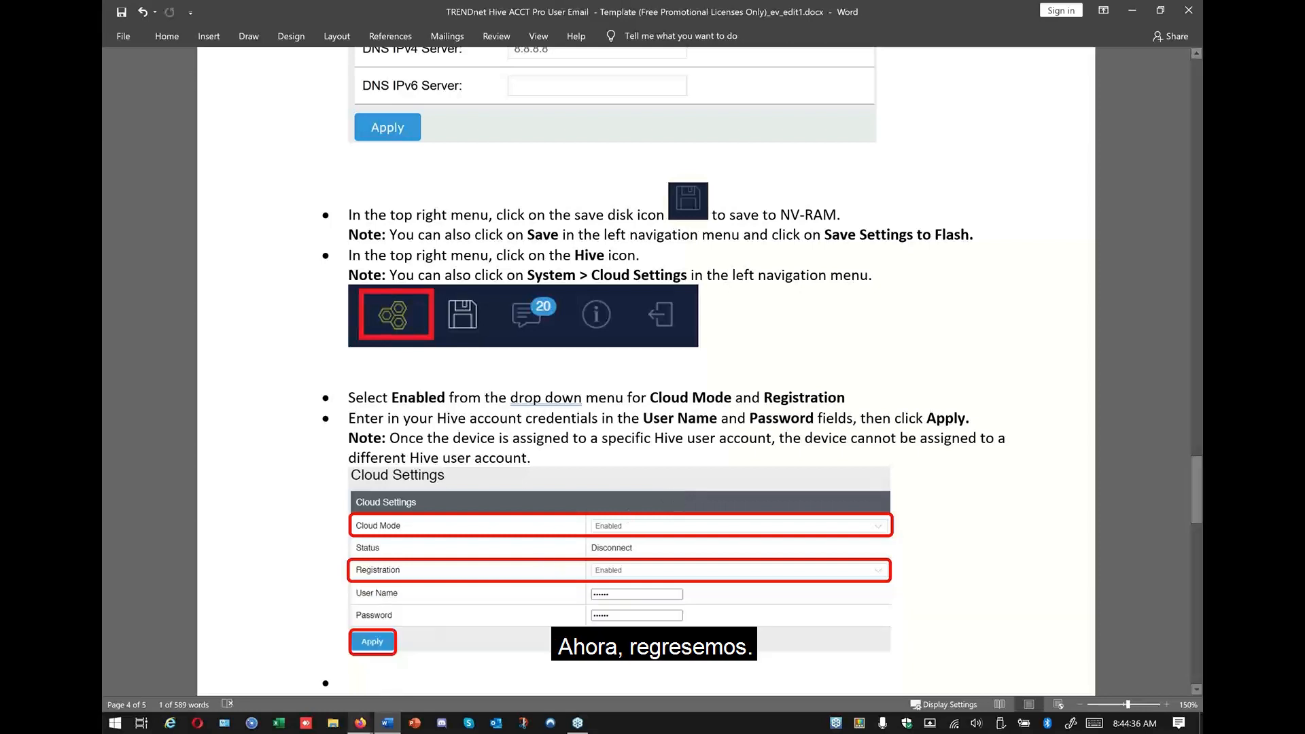
pyautogui.moveTo(367, 725)
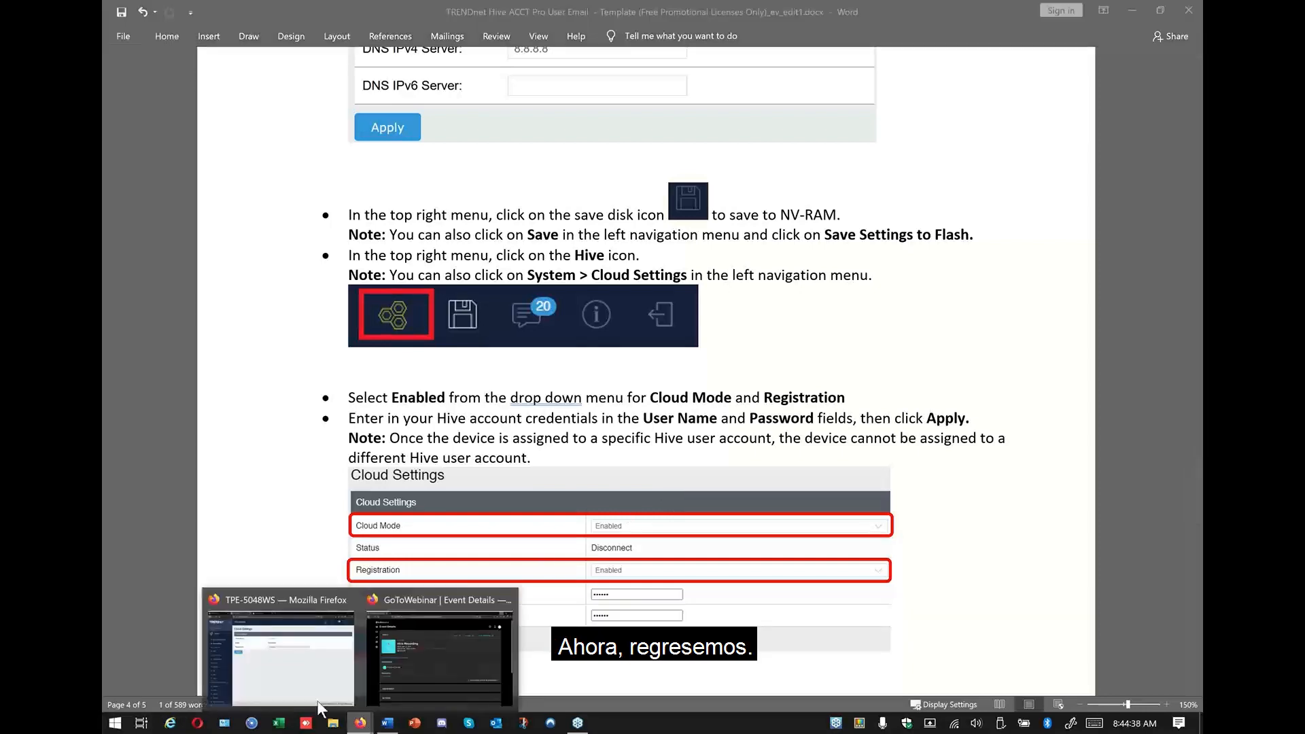
pyautogui.click(299, 653)
pyautogui.click(761, 203)
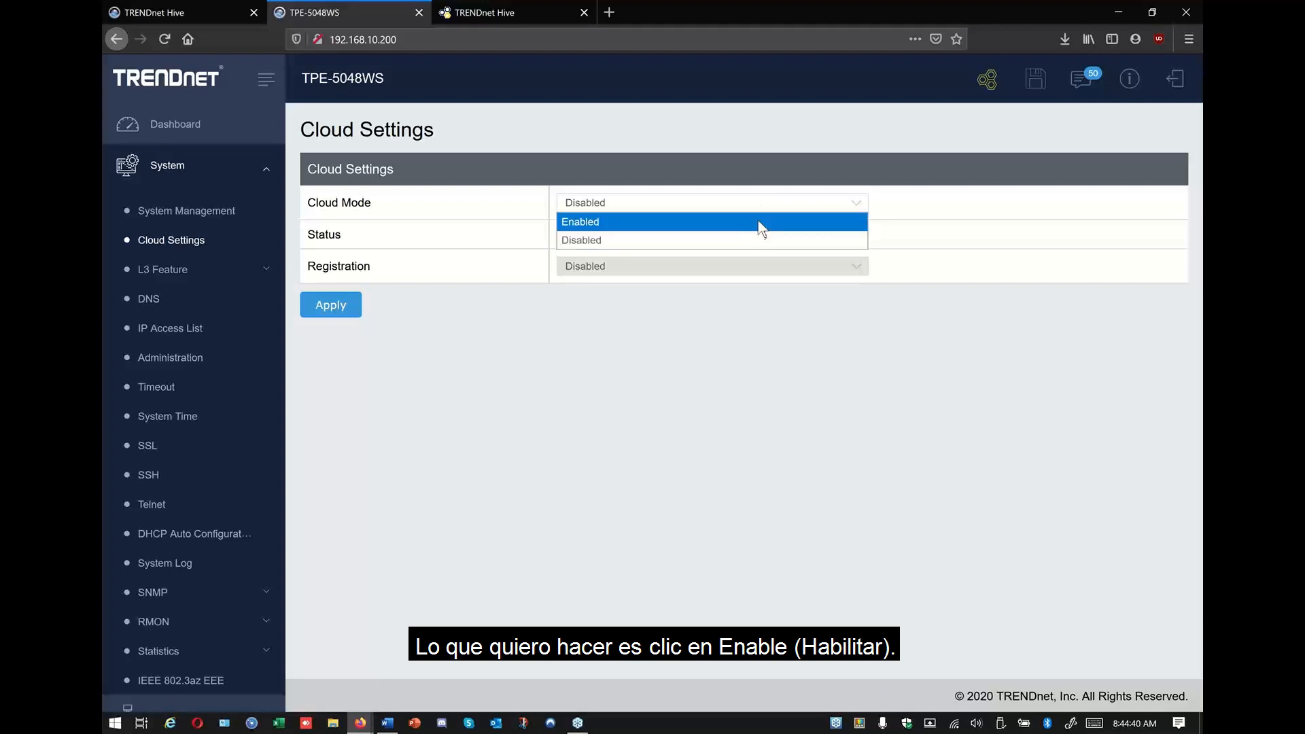
pyautogui.click(759, 223)
pyautogui.click(742, 271)
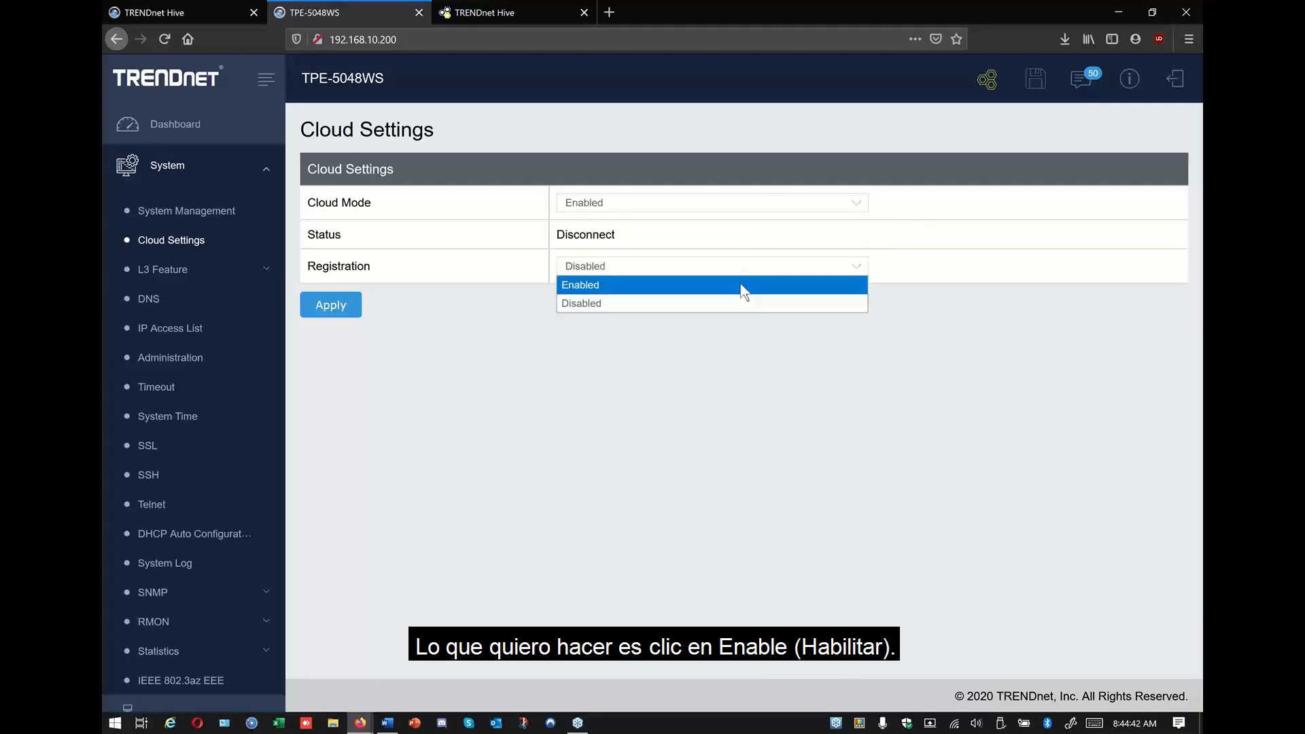
pyautogui.click(744, 291)
pyautogui.moveTo(653, 300); pyautogui.dragTo(510, 303)
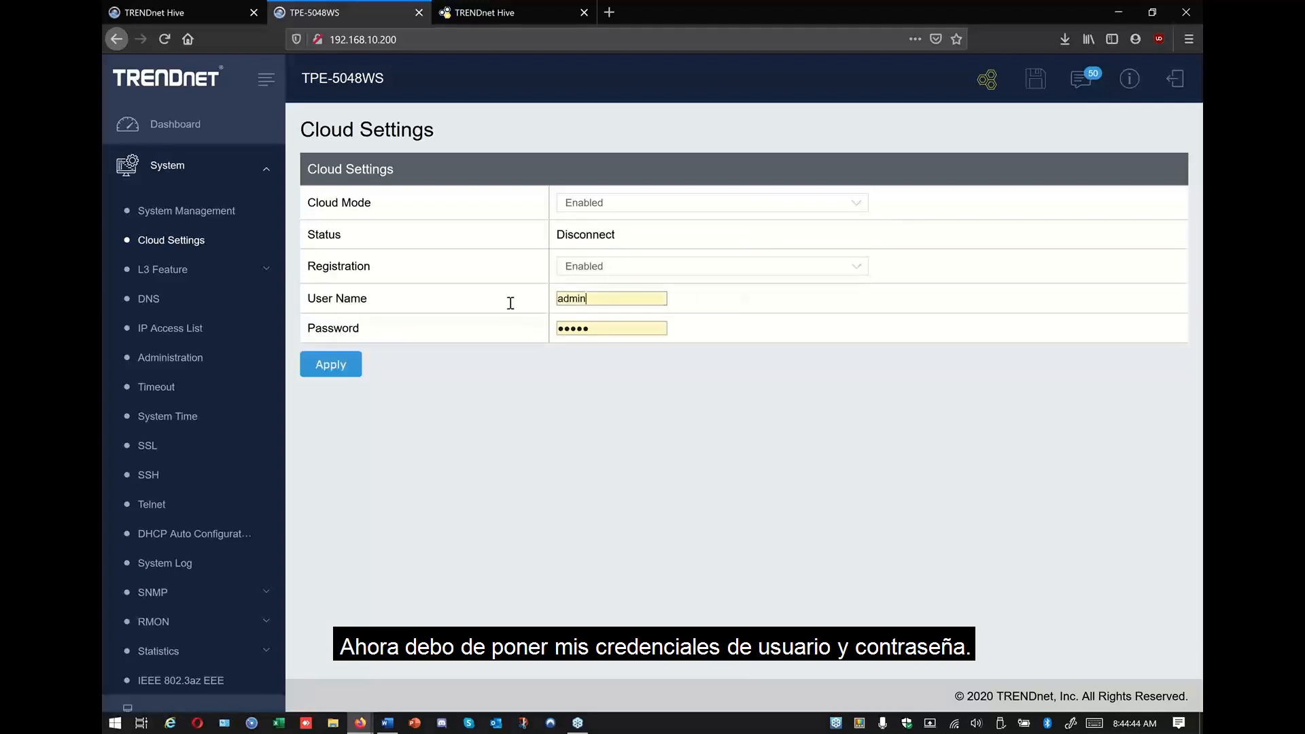
pyautogui.click(455, 347)
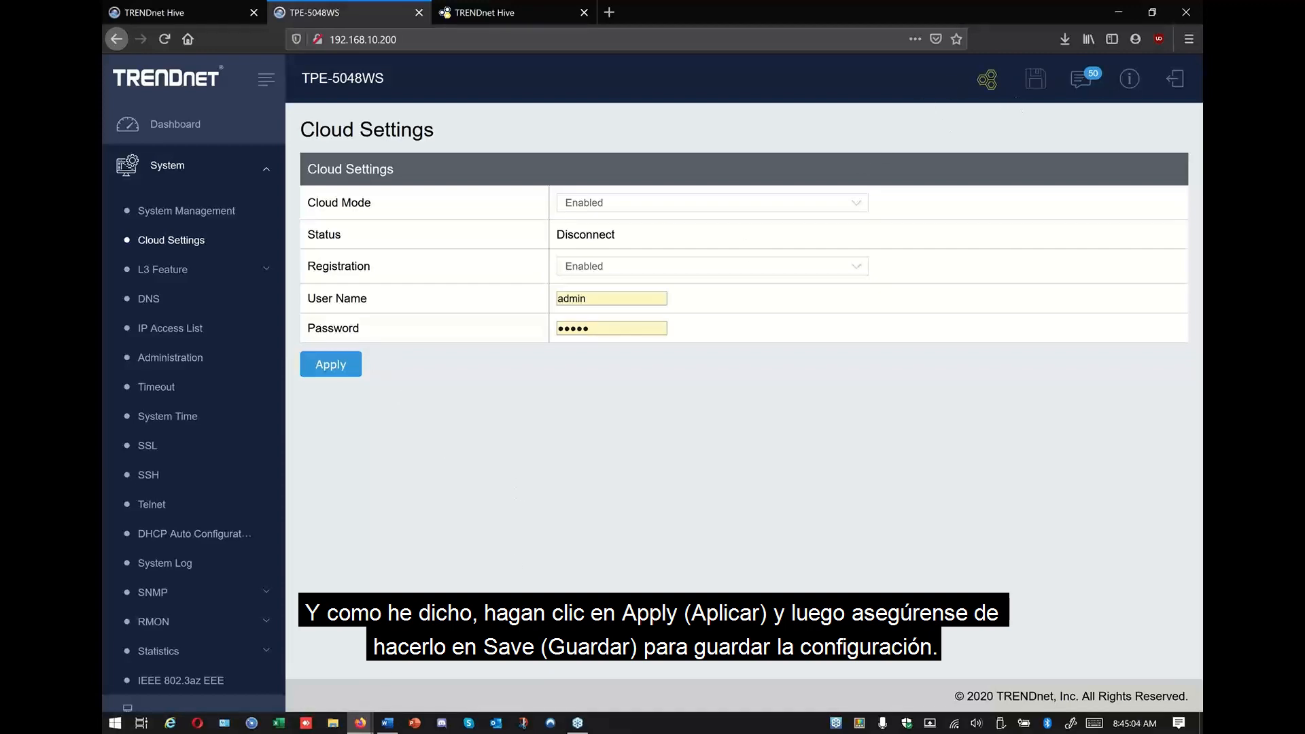
# Switch to the Word email and review its notes on the Hive registration status and saving settings to the device
pyautogui.click(389, 725)
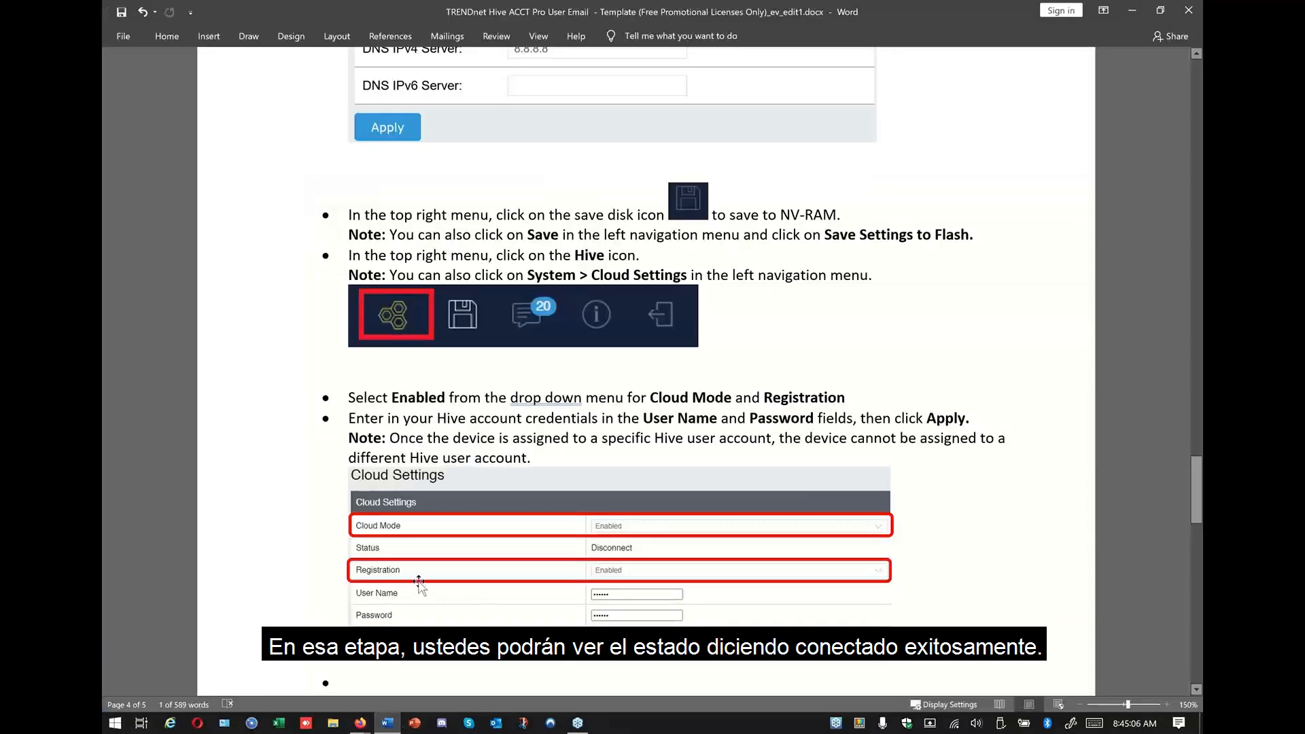
pyautogui.scroll(-5, 418, 582)
pyautogui.scroll(-3, 419, 582)
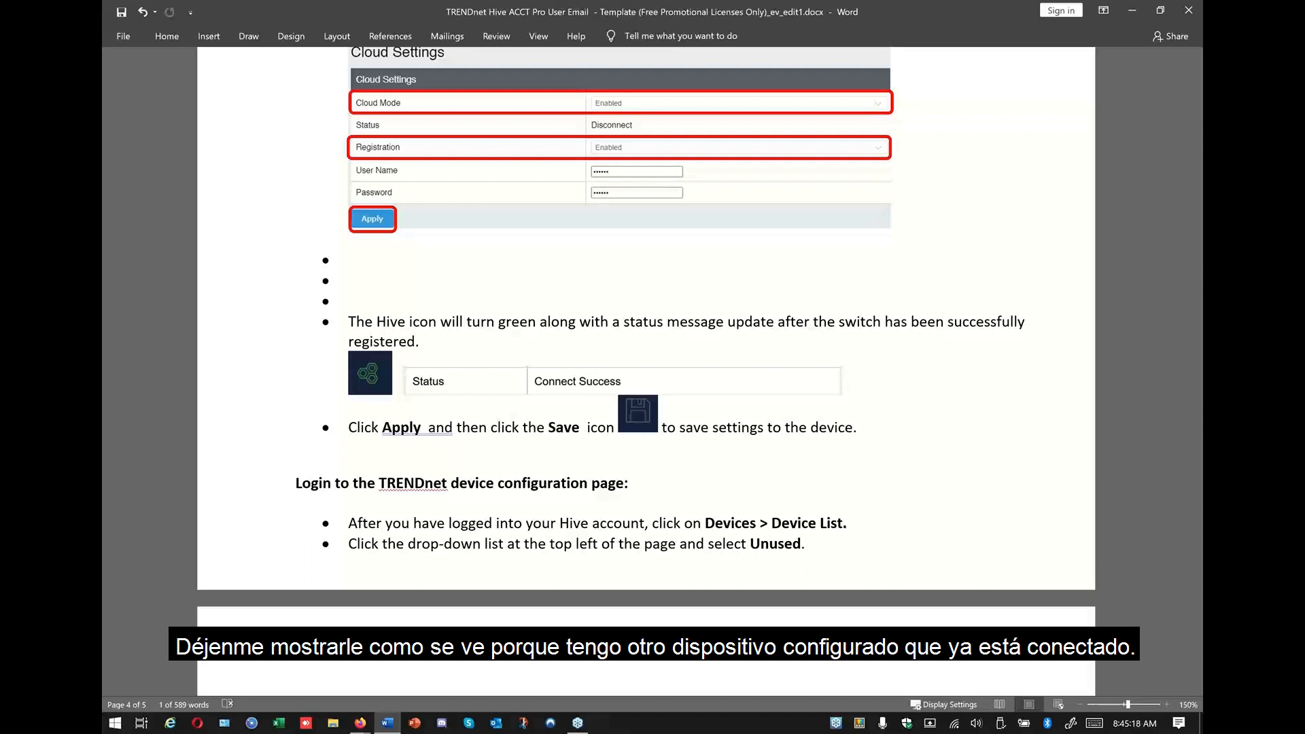
# Switch to Firefox, open the cloud settings of the TEG-284WS switch at 192.168.1.52, and highlight its status row
pyautogui.hotkey('alt', 'Tab')
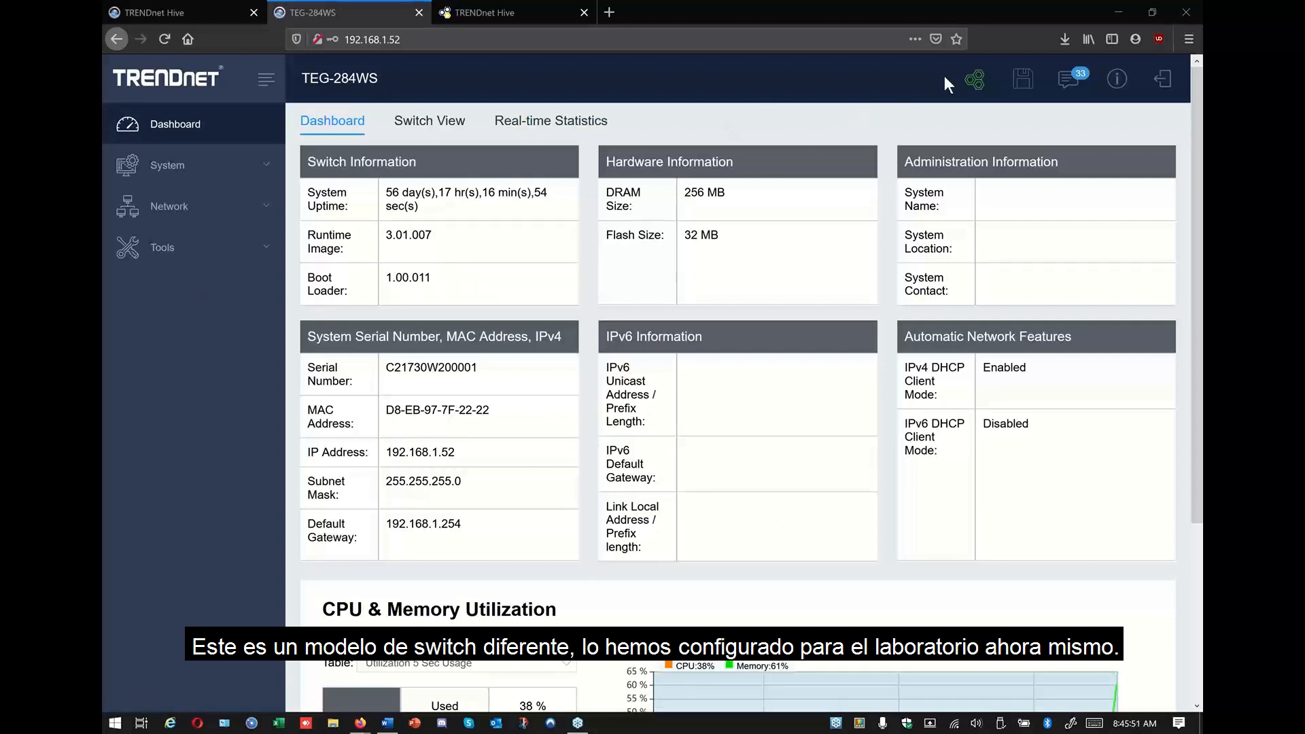
pyautogui.click(978, 90)
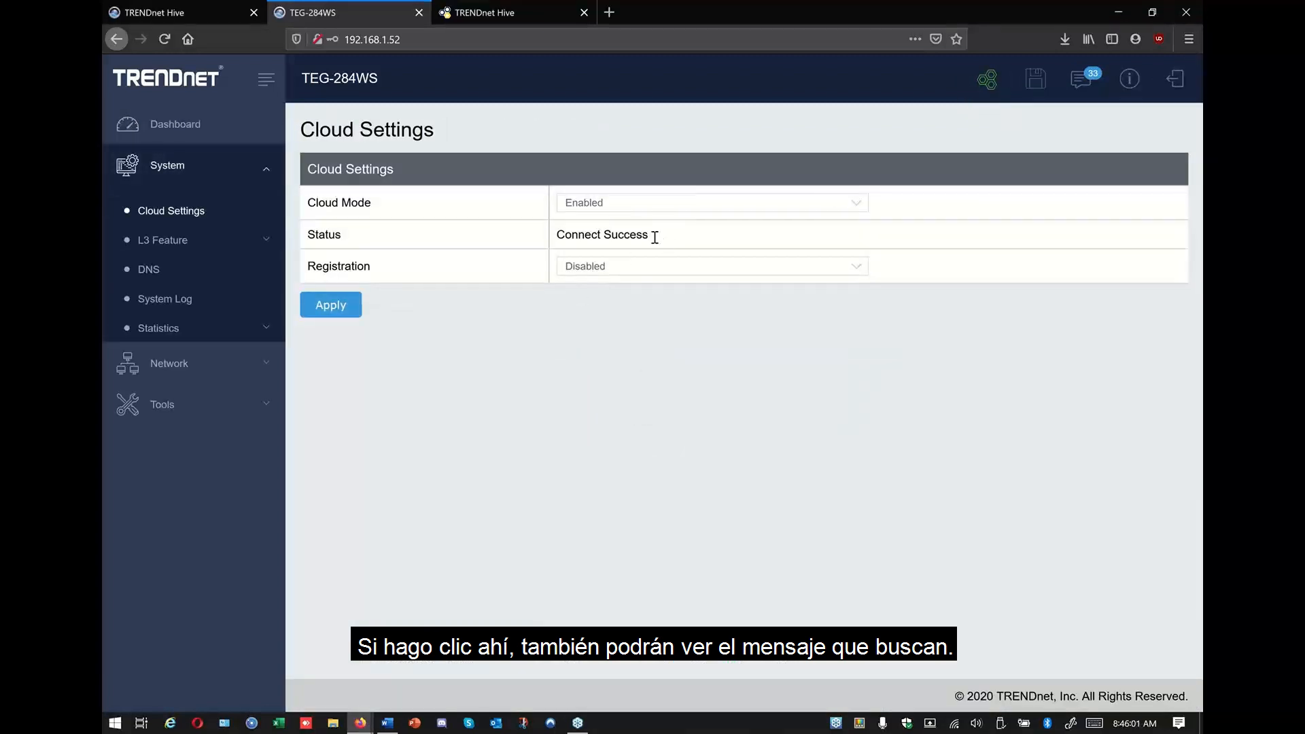
pyautogui.moveTo(652, 235); pyautogui.dragTo(313, 253)
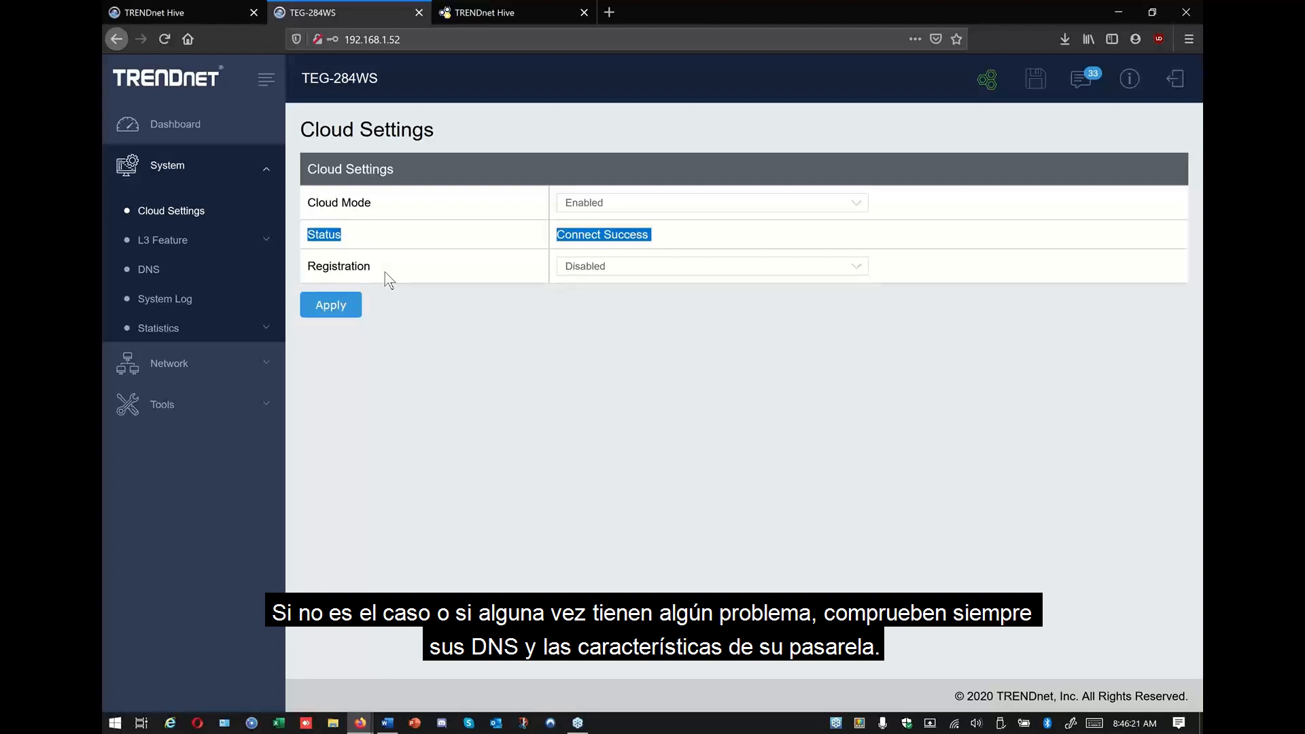
# Return to the TPE-5048WS switch's interface and review its IPv4 interface, IPv4 static/default route and DNS pages
pyautogui.click(116, 38)
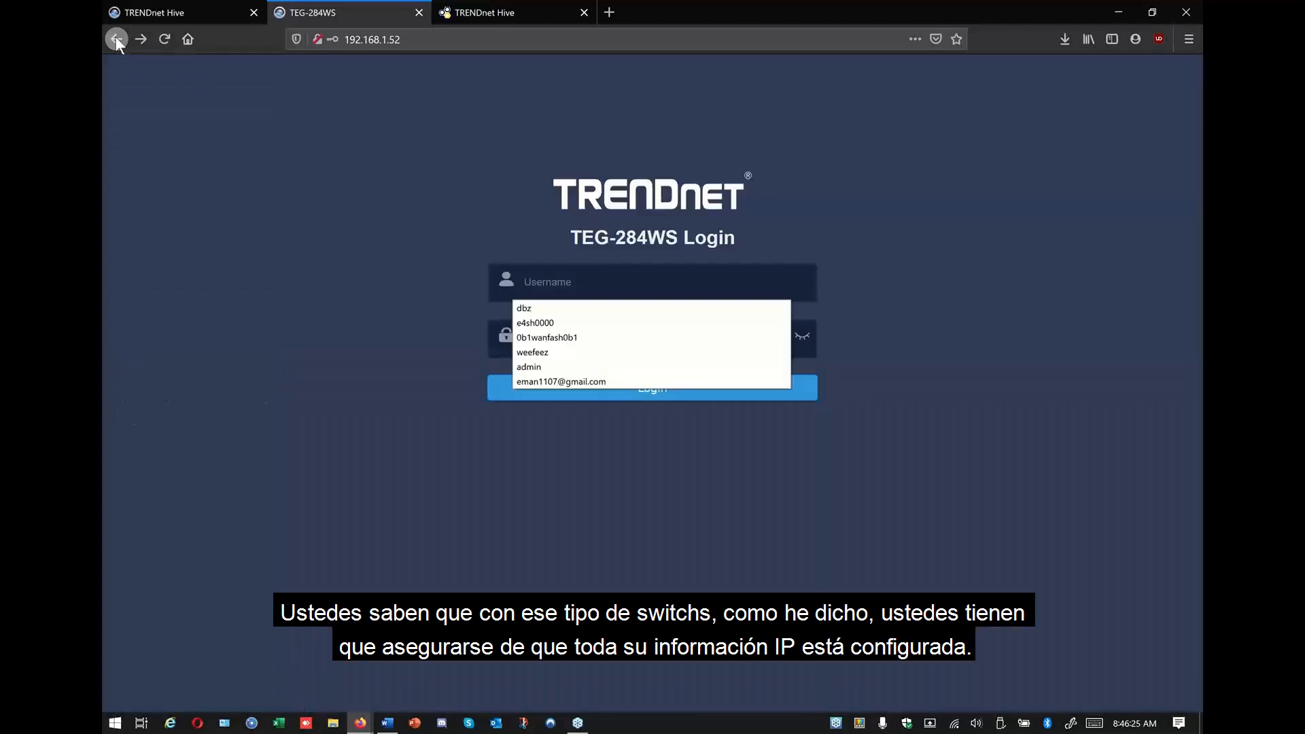
pyautogui.click(116, 38)
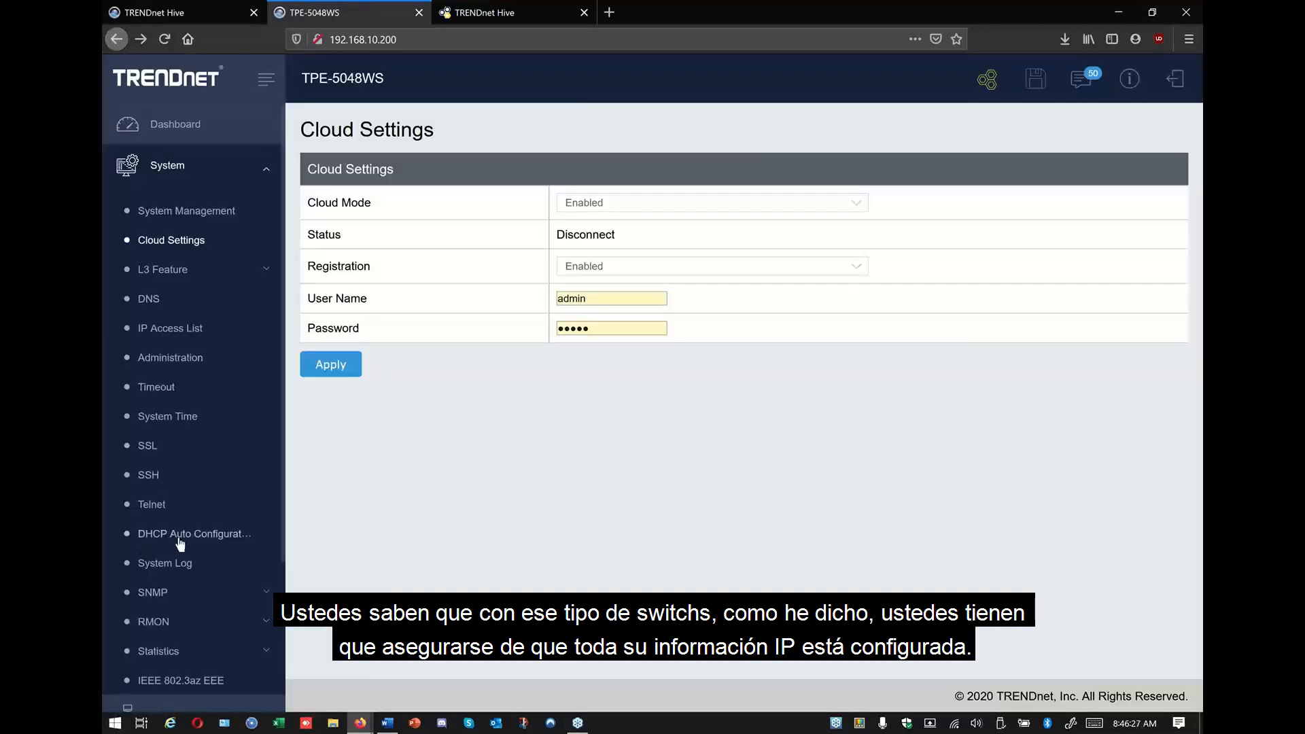
pyautogui.click(170, 272)
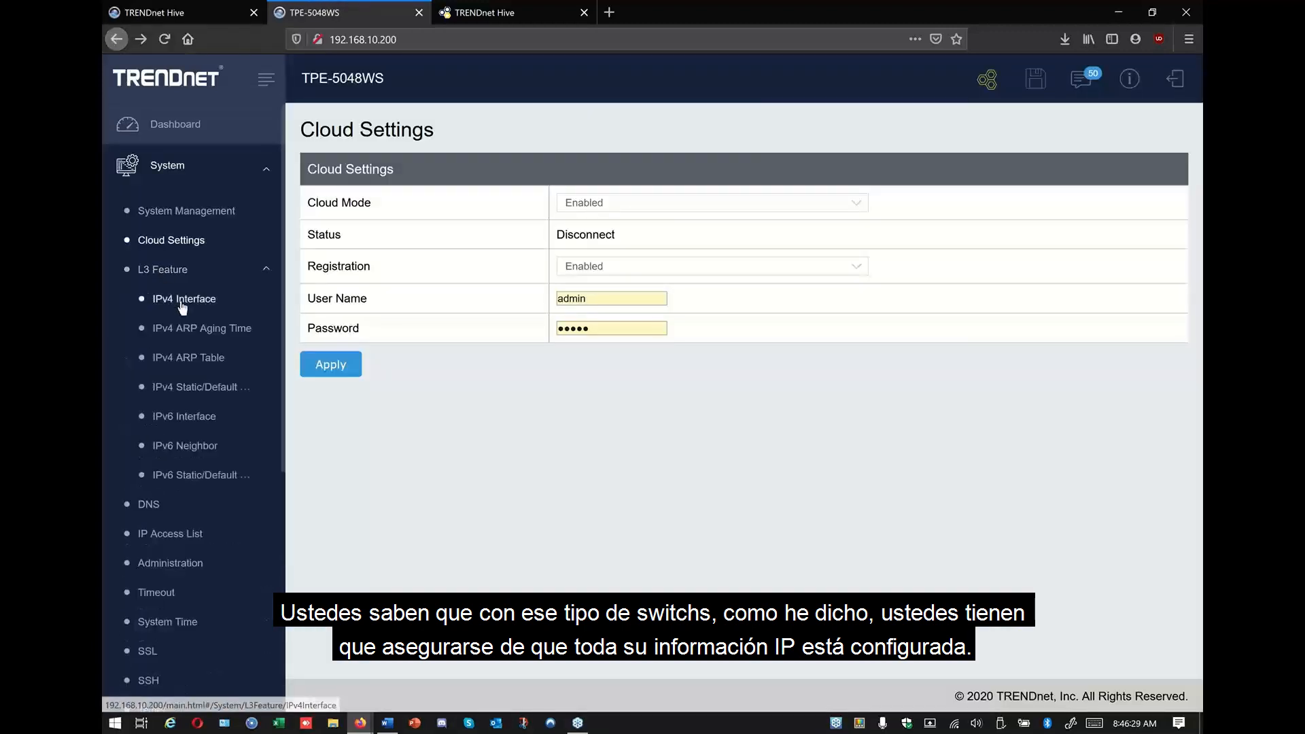
pyautogui.click(182, 300)
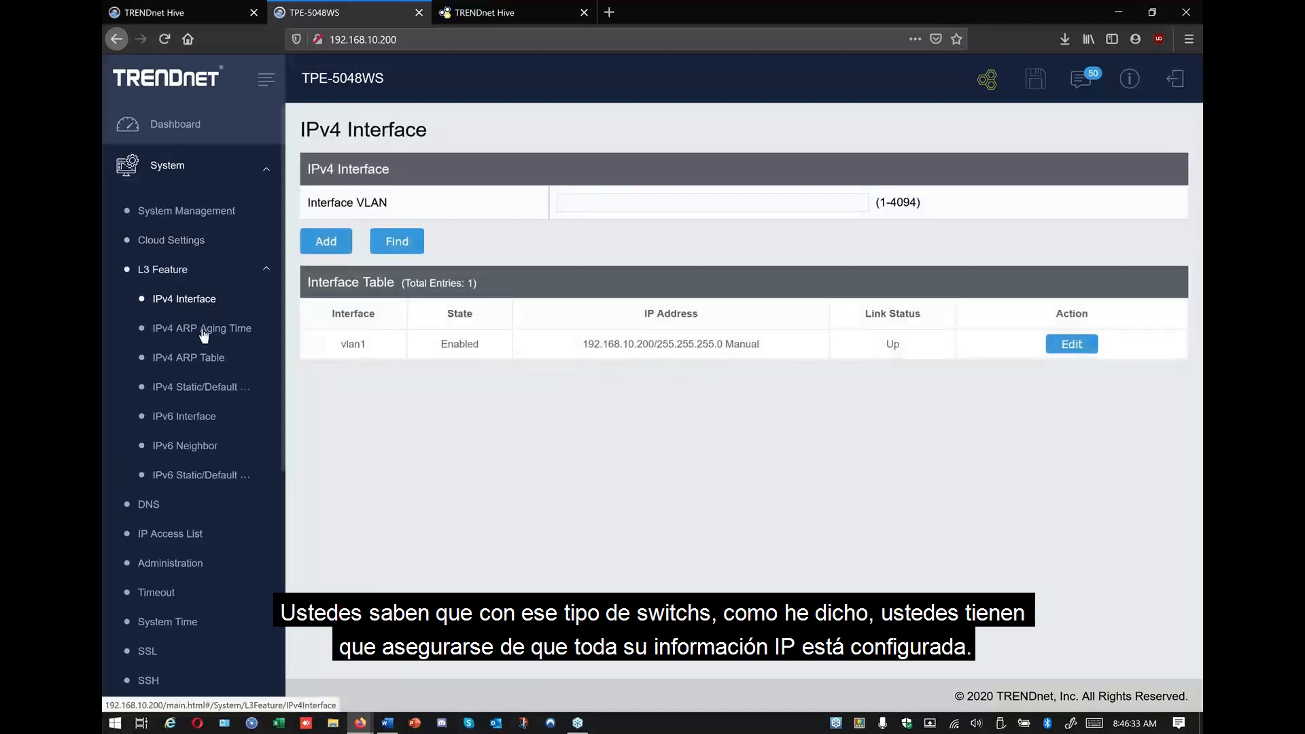
pyautogui.click(184, 389)
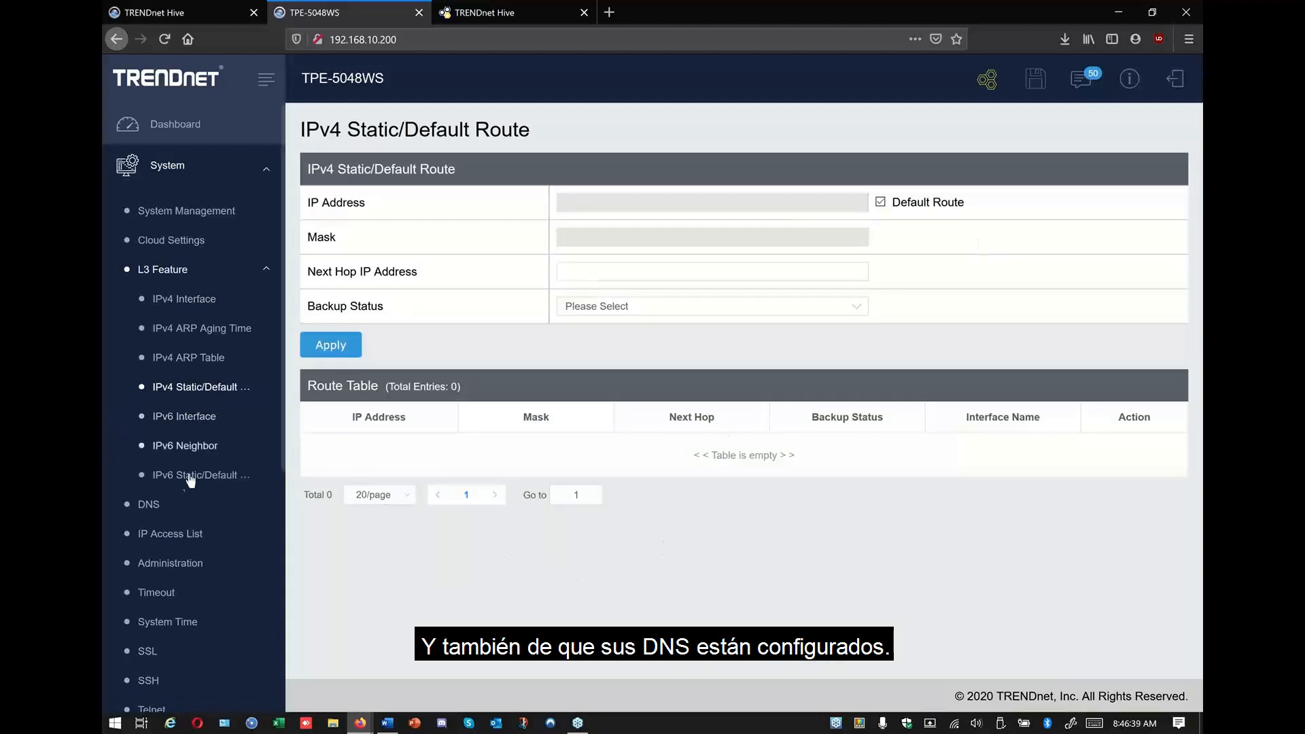
pyautogui.click(148, 505)
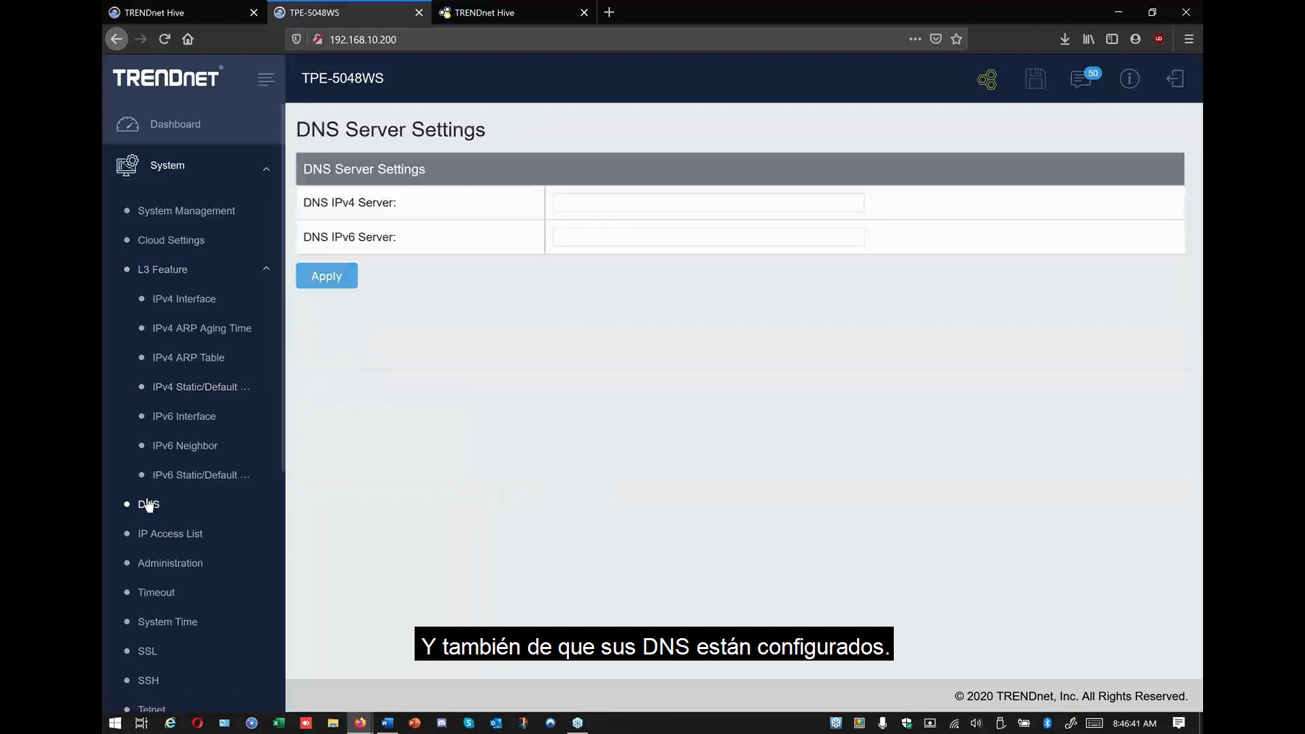
# Return to the TRENDnet Hive portal, view its dashboard and open the device list
pyautogui.click(202, 178)
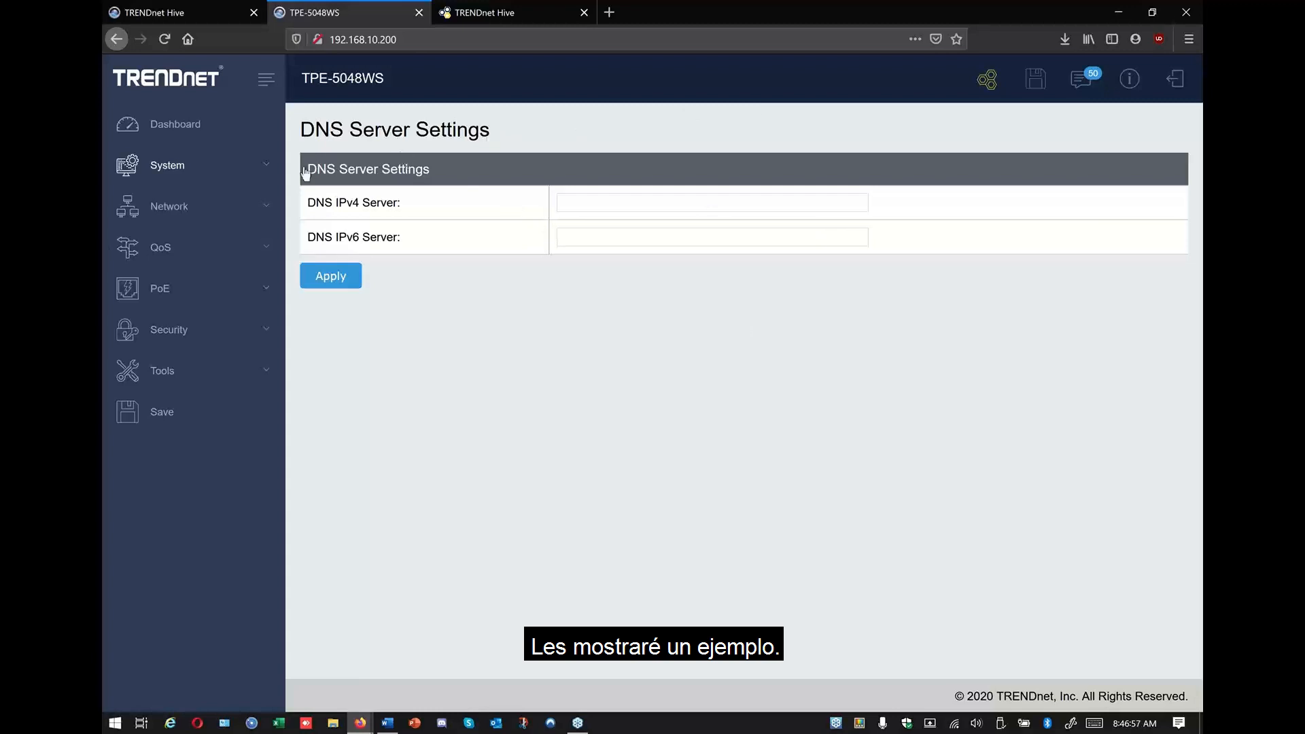
pyautogui.click(537, 13)
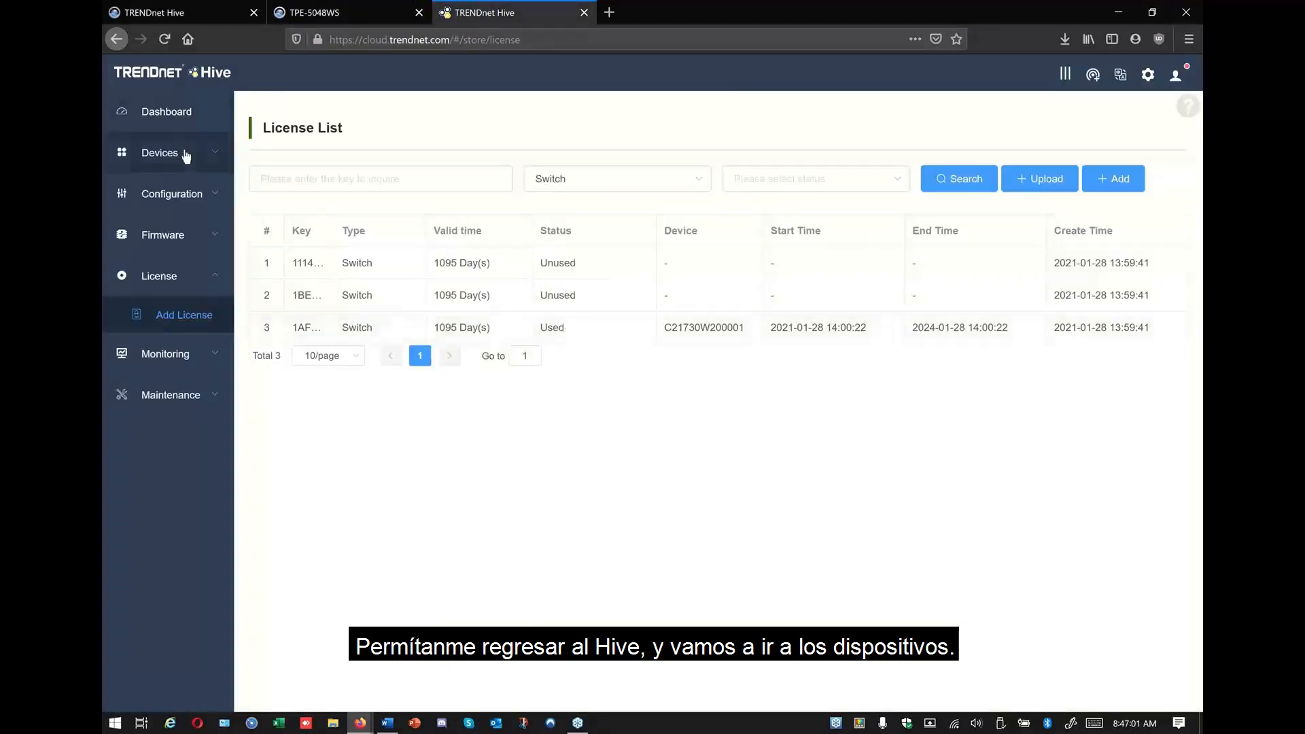
pyautogui.click(188, 111)
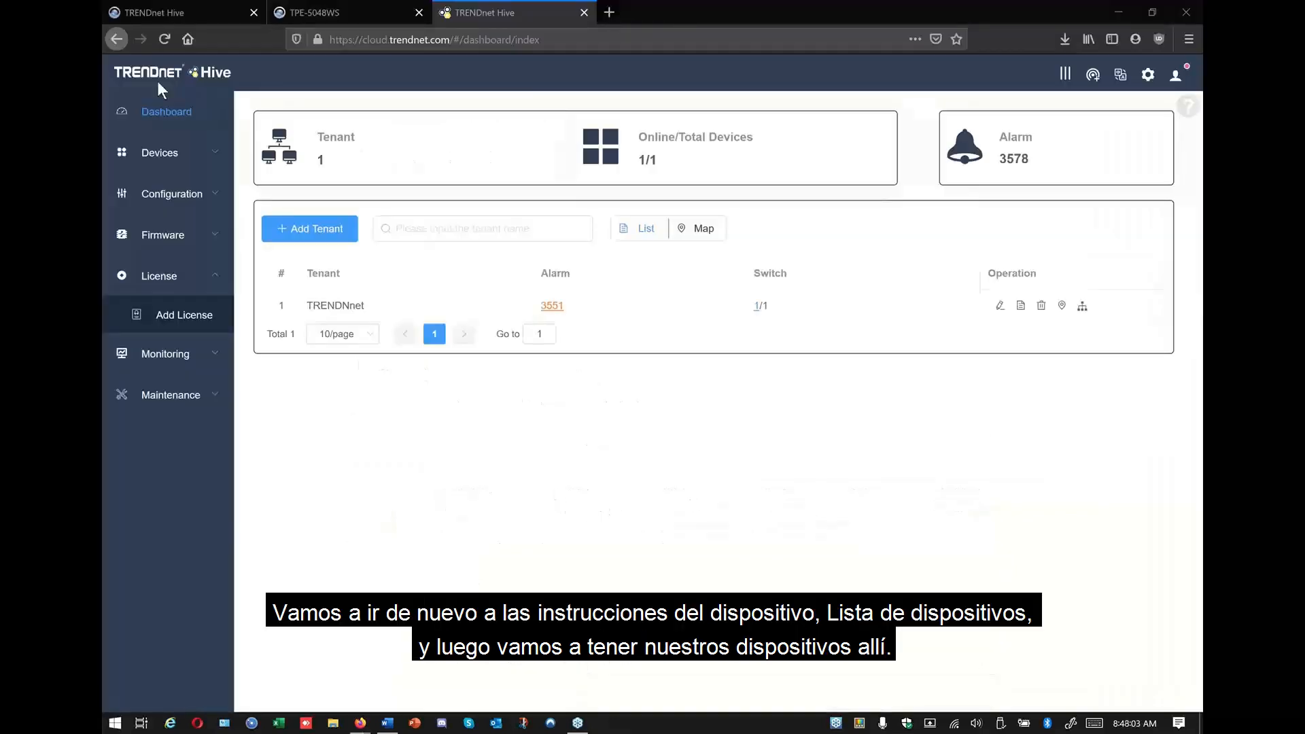
pyautogui.click(172, 157)
pyautogui.click(184, 193)
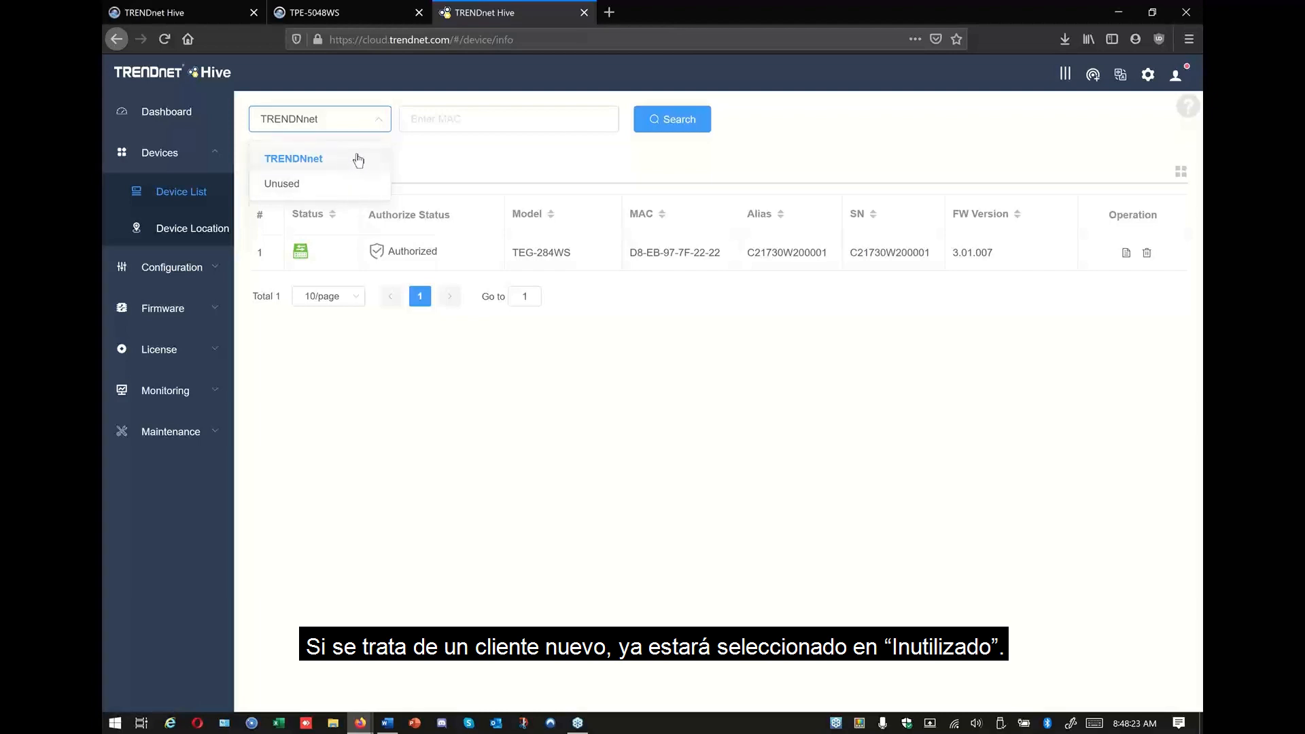
# Filter the Hive device list by Unused to check for registered devices without a tenant
pyautogui.click(340, 187)
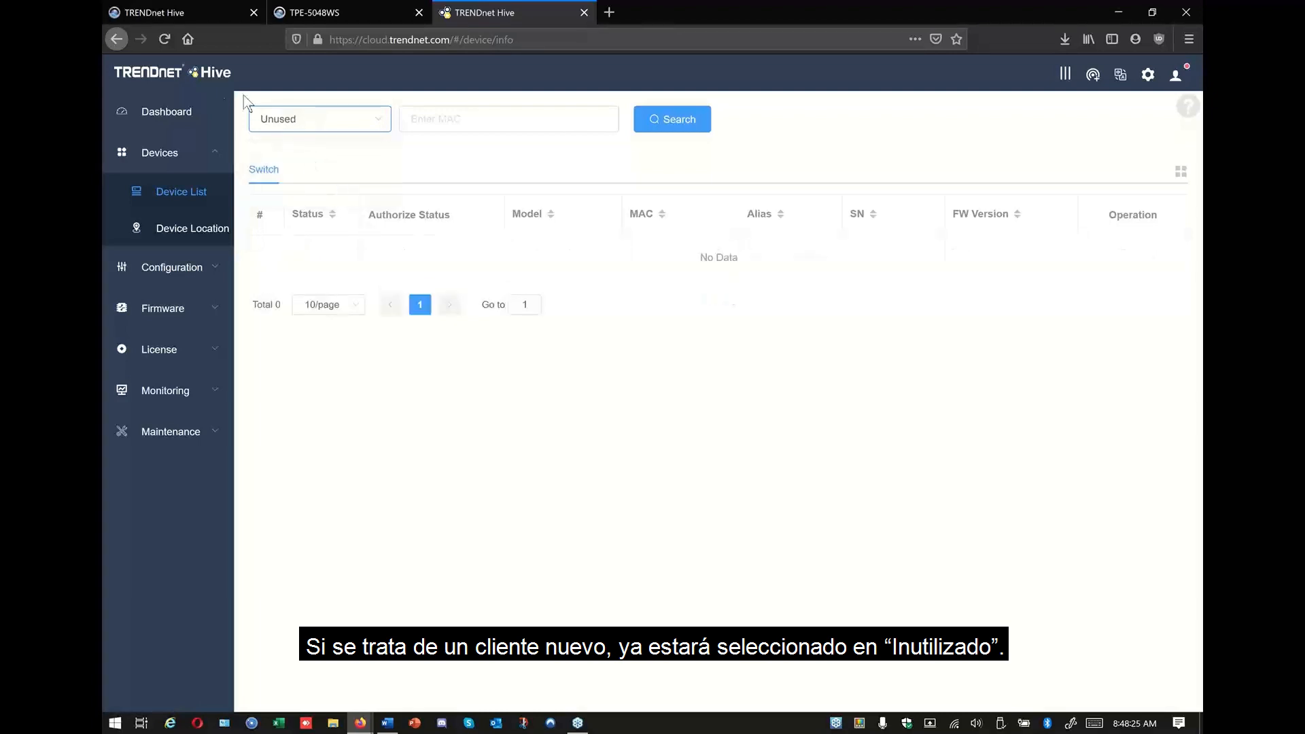
pyautogui.click(310, 126)
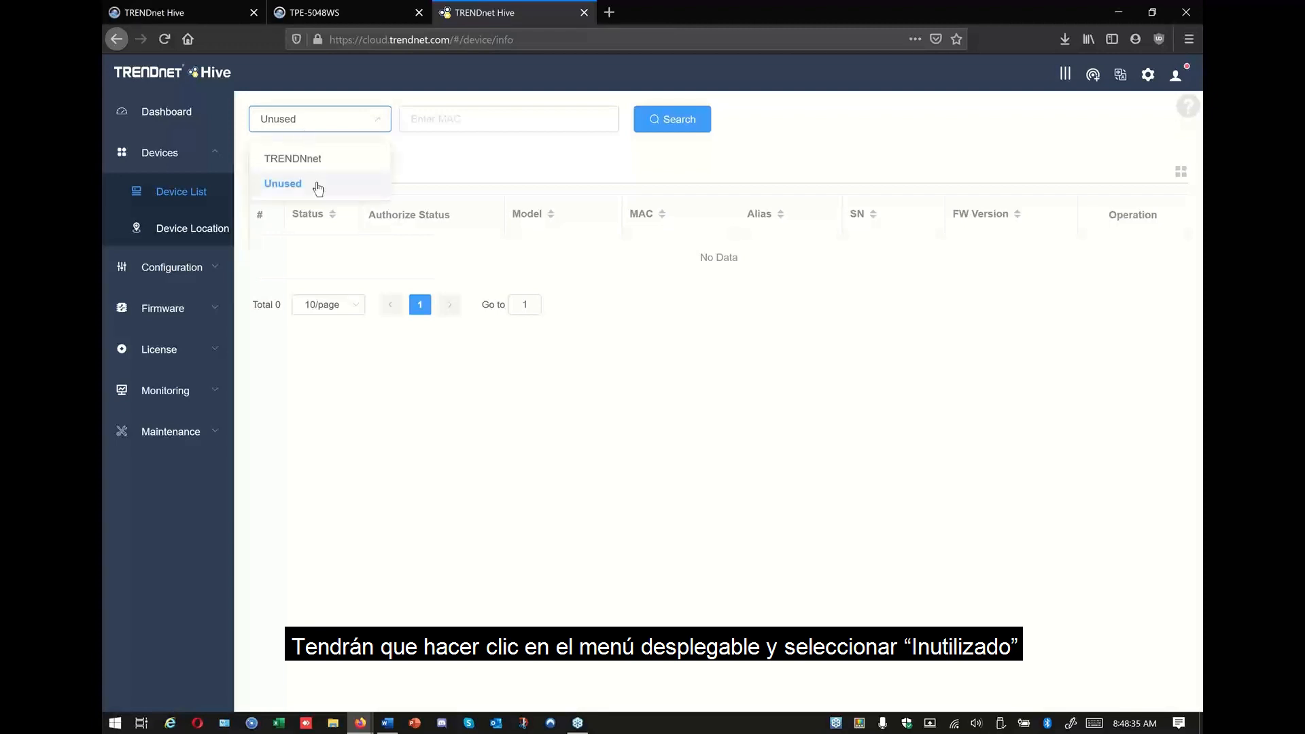
pyautogui.click(320, 182)
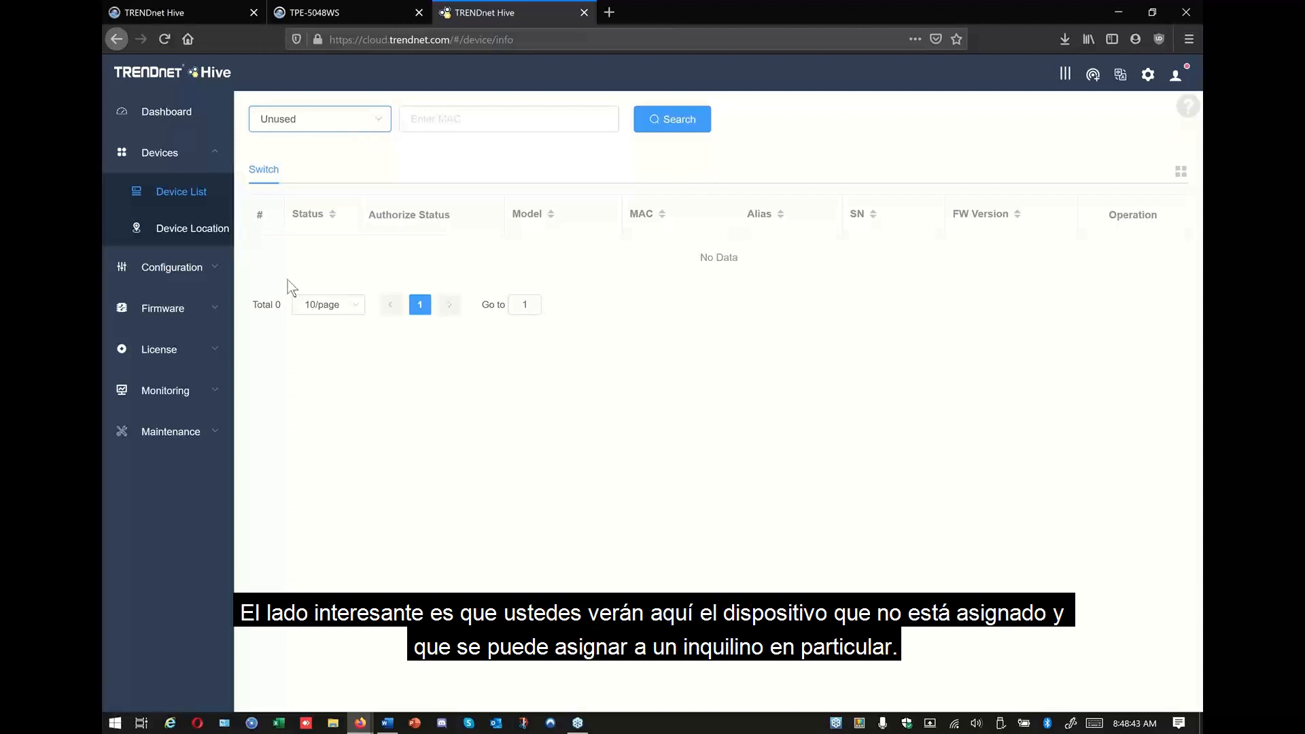
pyautogui.click(271, 255)
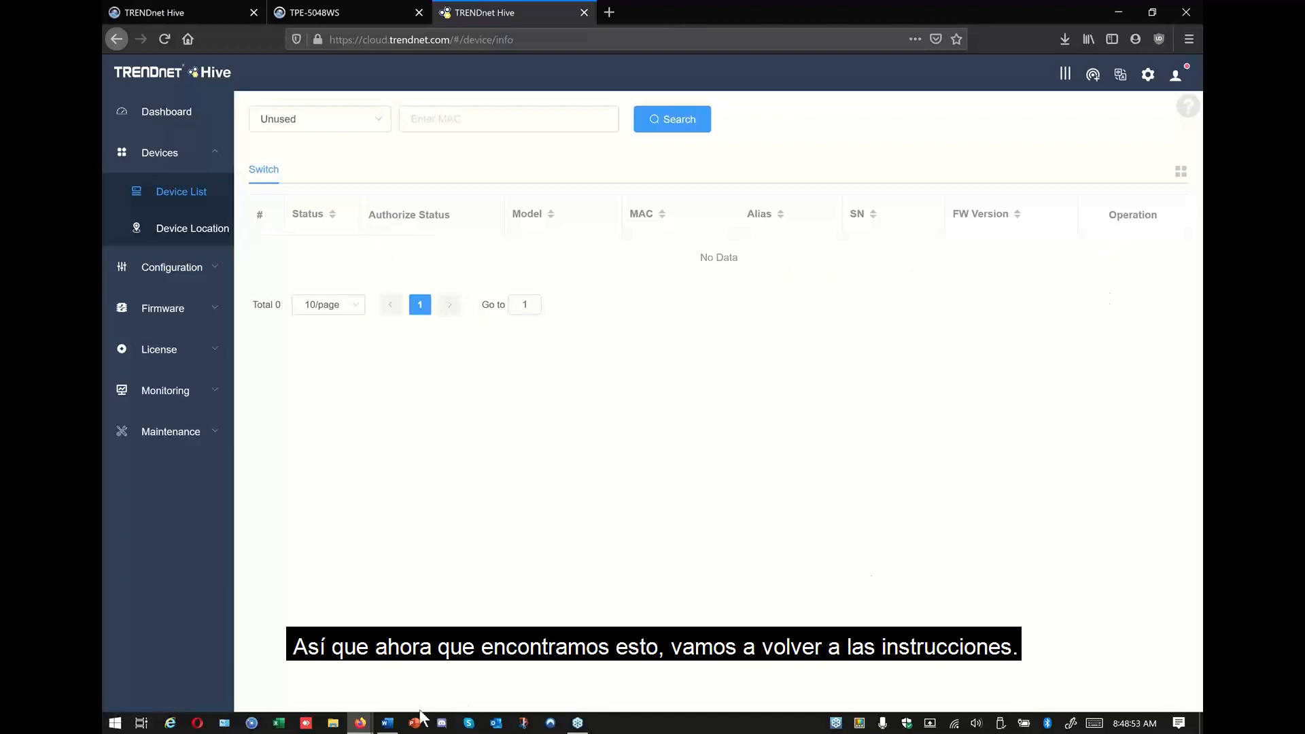
# Switch to the Word email and examine, enlarged, the instruction on assigning a license under Authorize Status
pyautogui.click(387, 724)
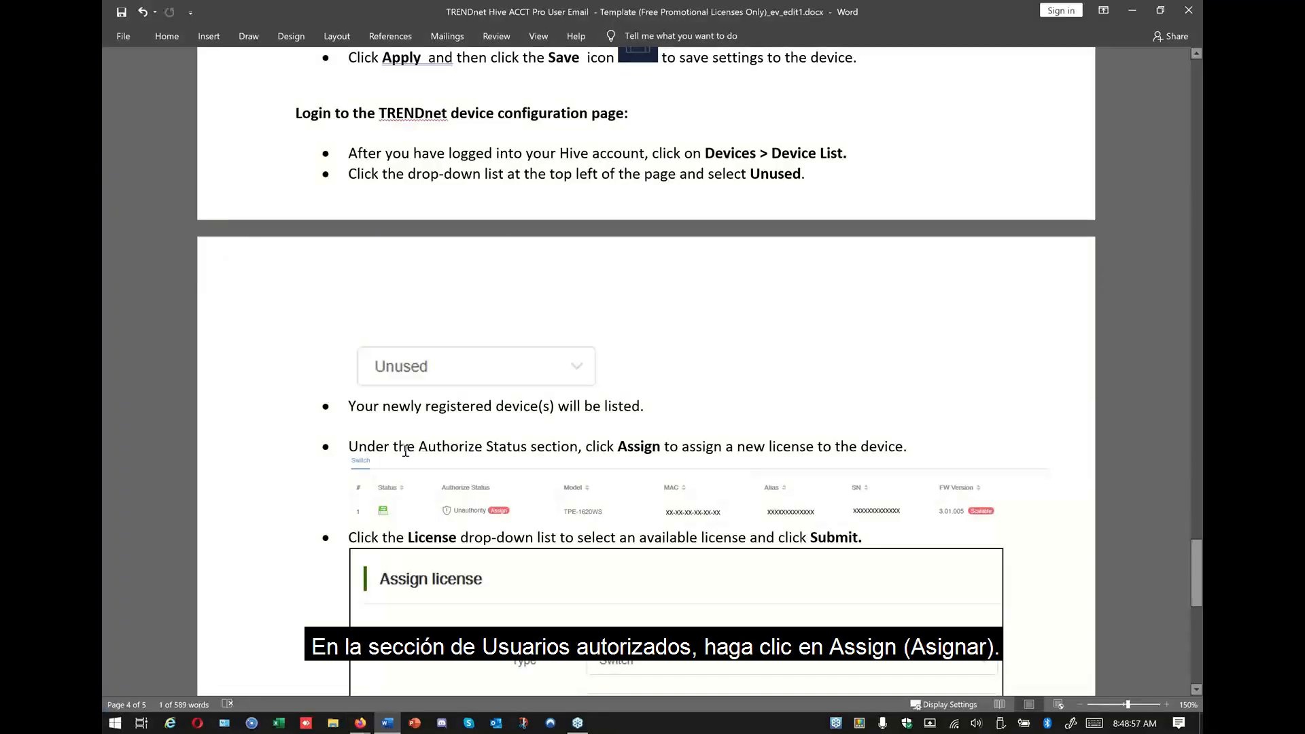
pyautogui.scroll(-2, 484, 445)
pyautogui.scroll(-1, 484, 445)
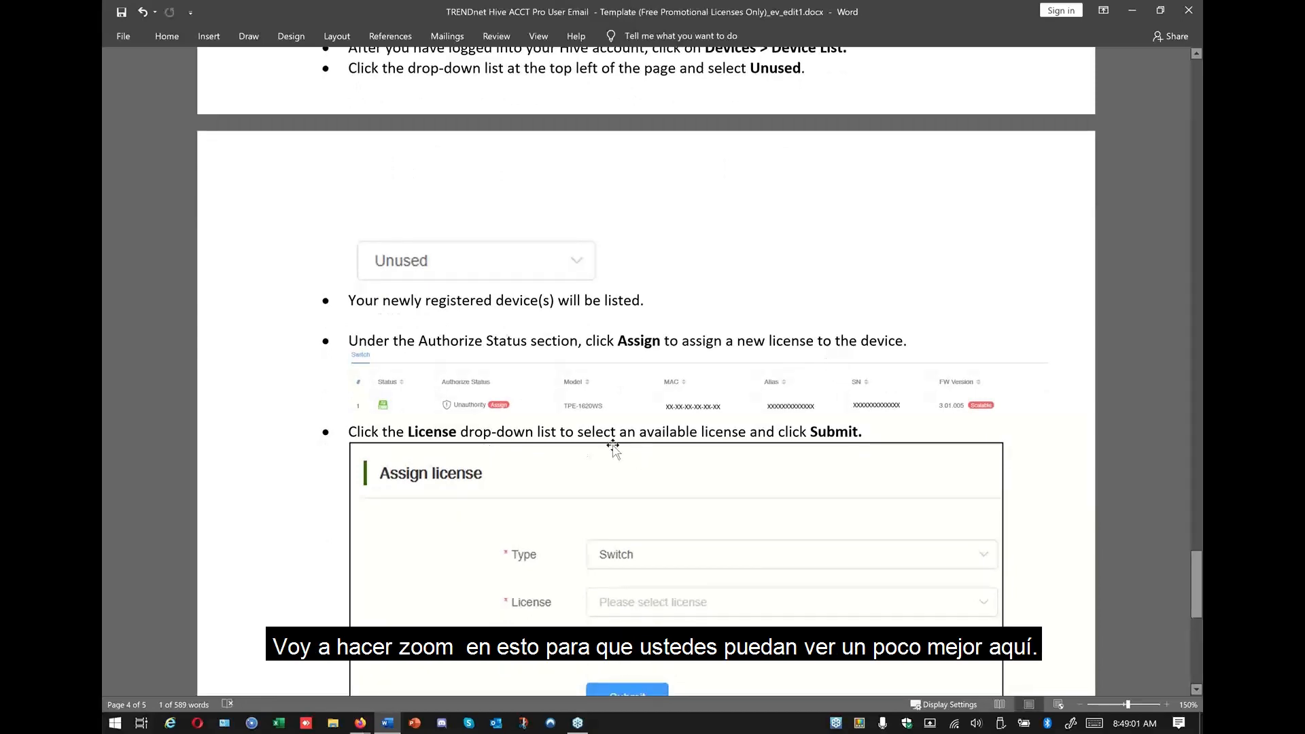
pyautogui.keyDown('ctrl'); pyautogui.scroll(9, 685, 461); pyautogui.keyUp('ctrl')
pyautogui.scroll(-5, 685, 461)
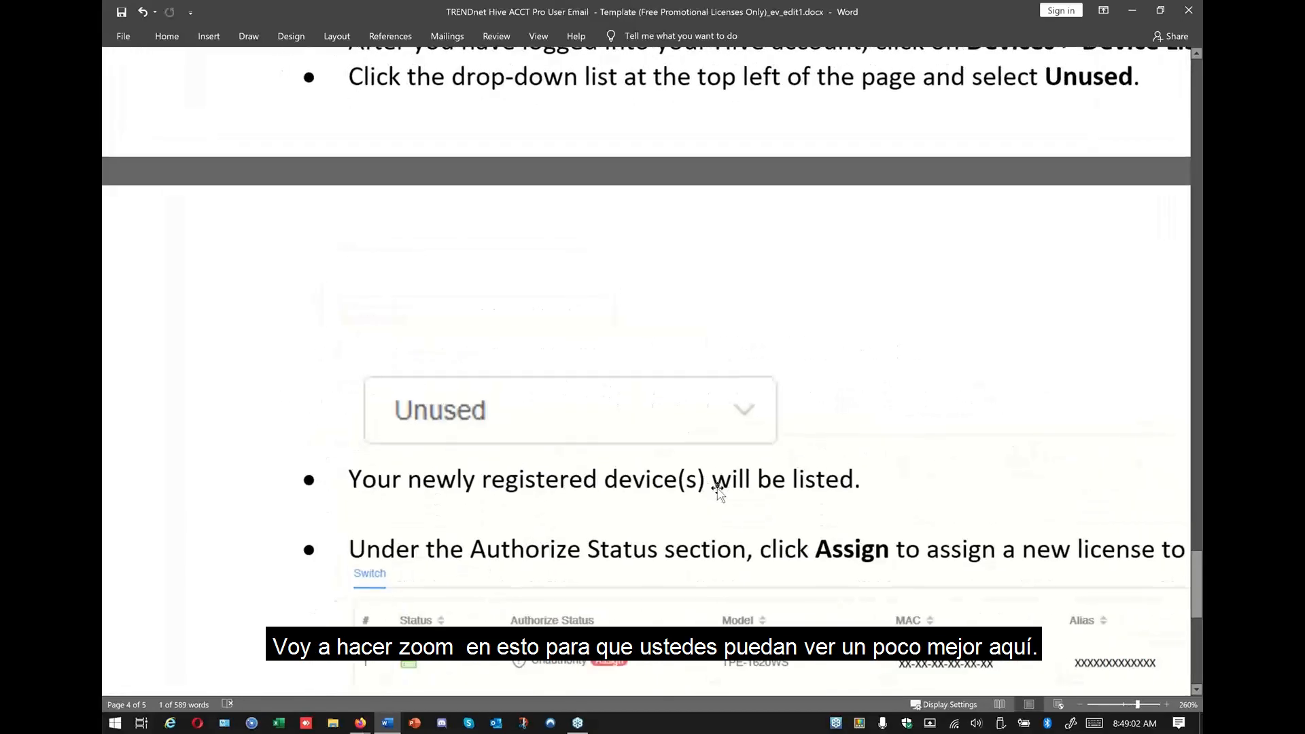
pyautogui.keyDown('ctrl'); pyautogui.scroll(4, 722, 680); pyautogui.keyUp('ctrl')
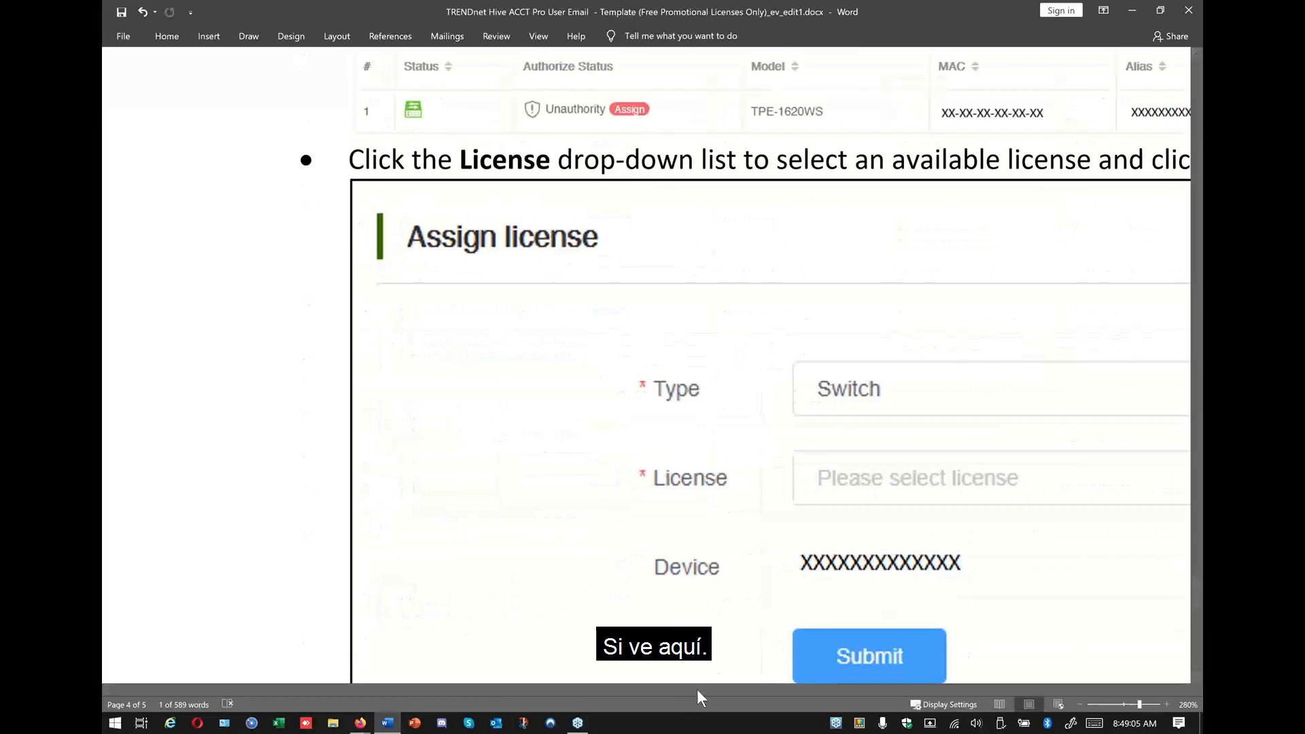
pyautogui.hscroll(5, 785, 673)
pyautogui.hscroll(2, 907, 677)
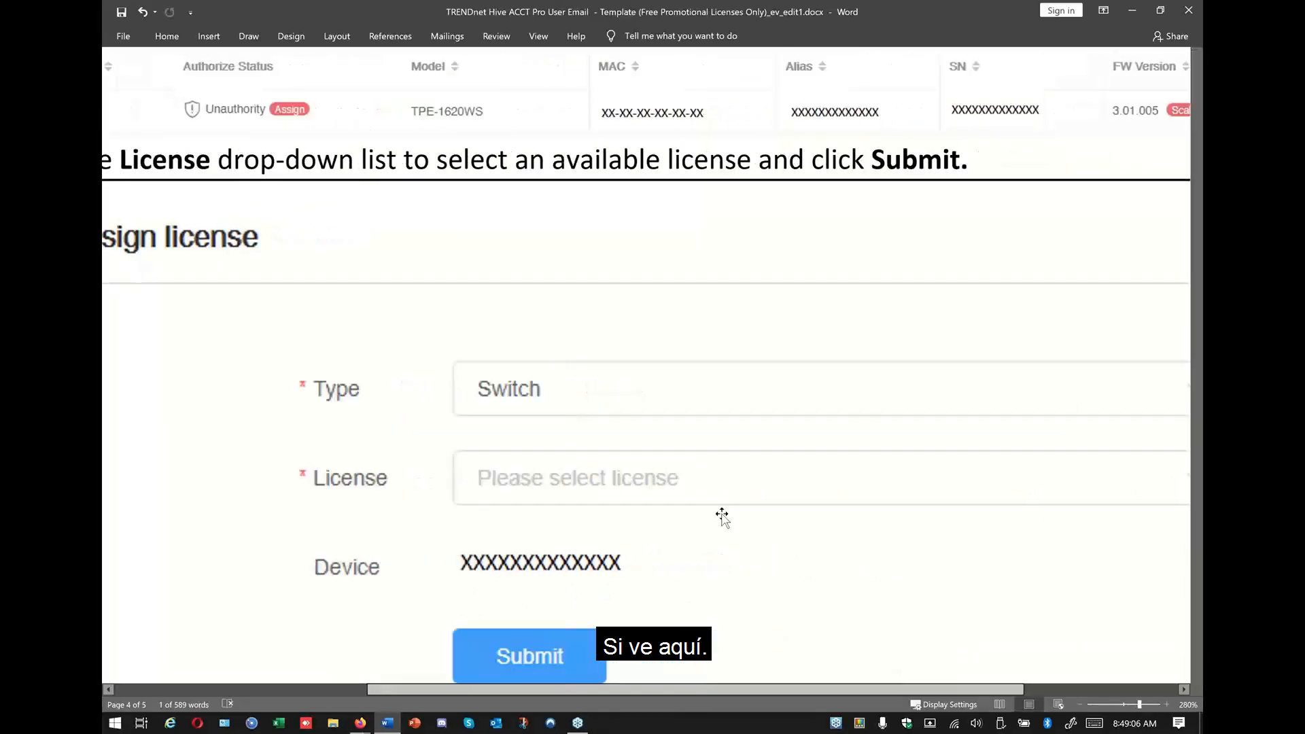
pyautogui.keyDown('ctrl'); pyautogui.scroll(-2, 672, 571); pyautogui.keyUp('ctrl')
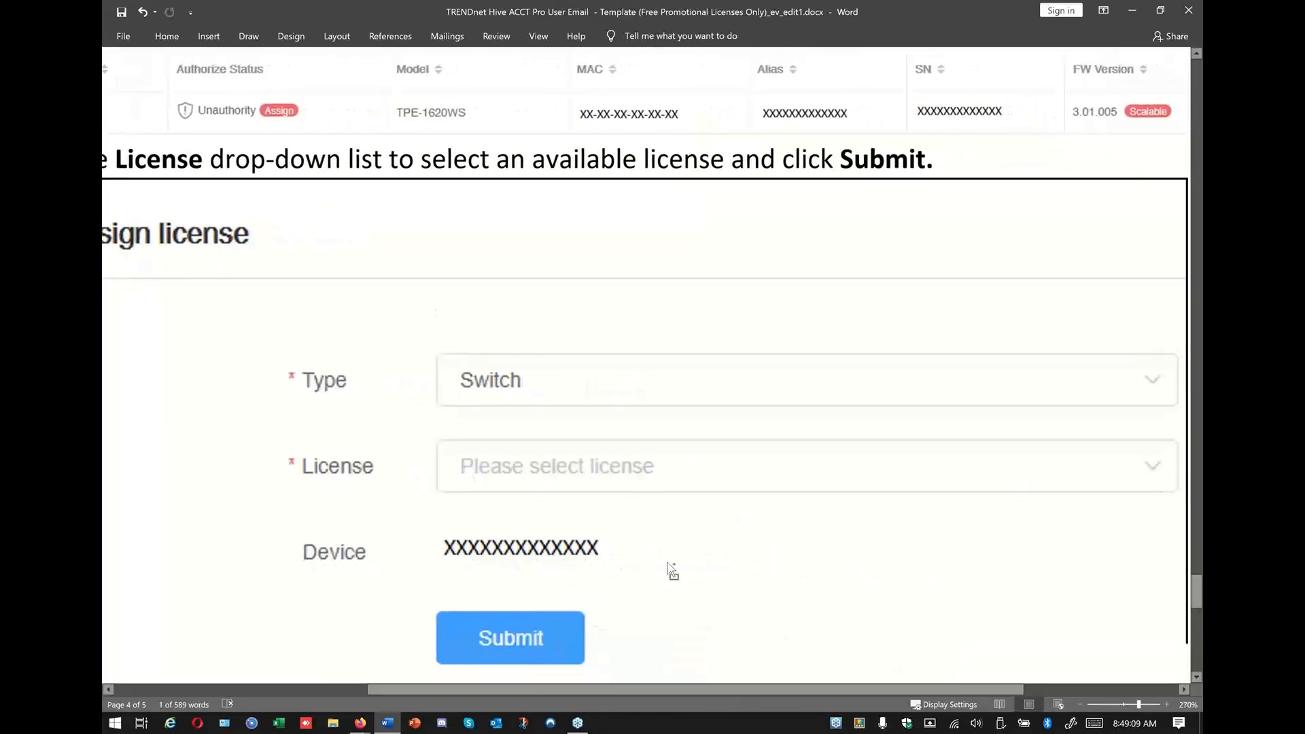
pyautogui.hscroll(-5, 564, 683)
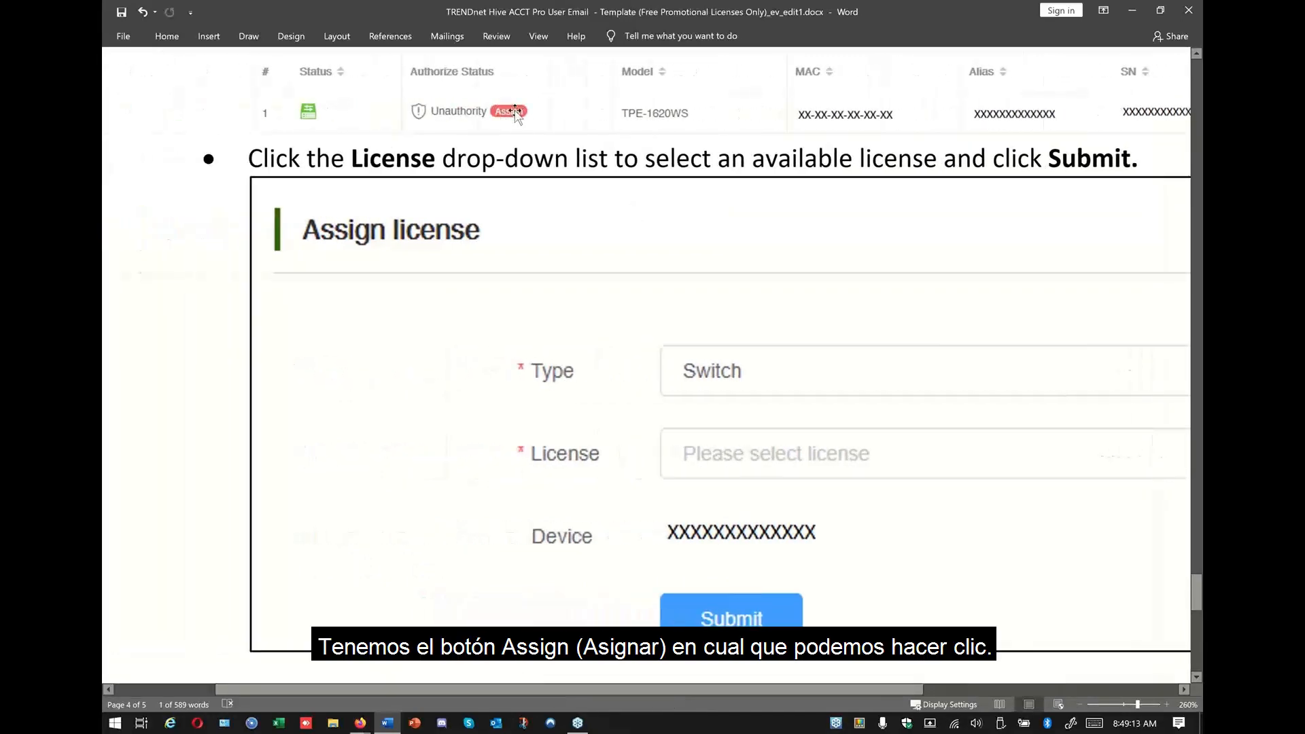
pyautogui.scroll(1, 544, 231)
pyautogui.scroll(3, 546, 234)
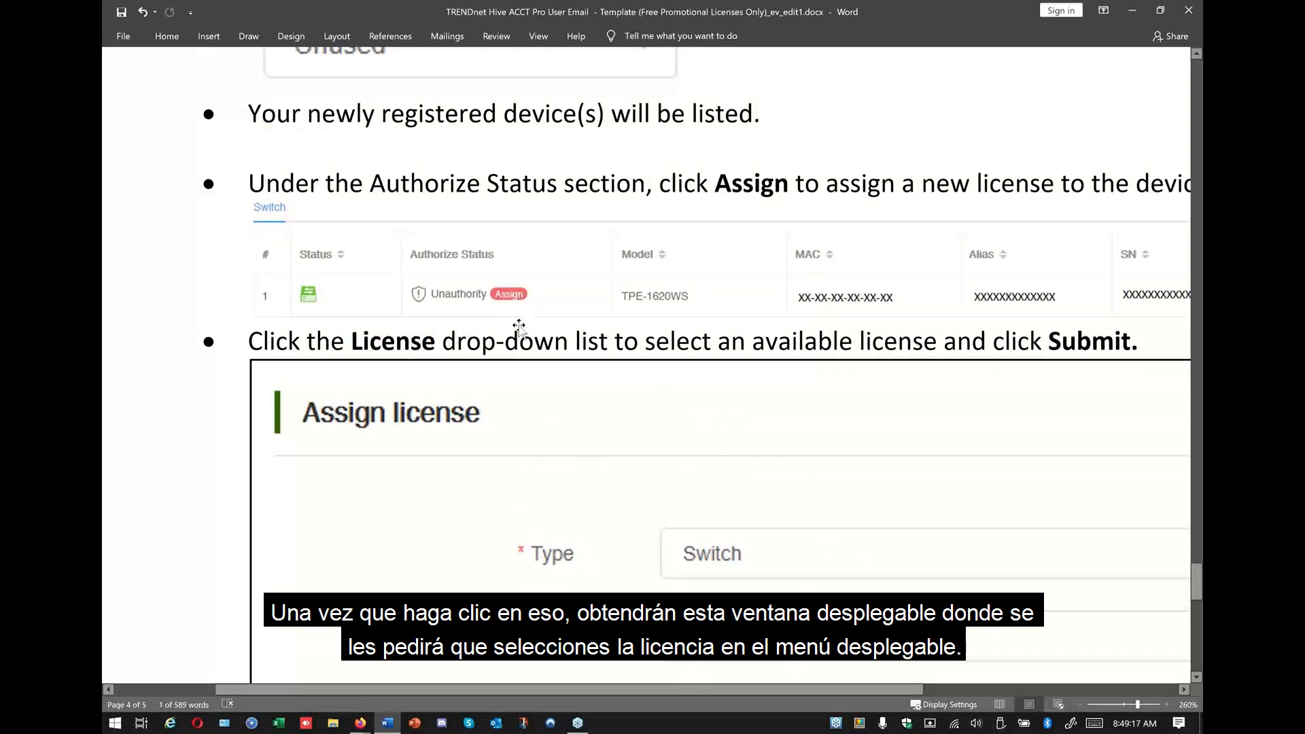
# Review the email's Assign license form example and its closing contact paragraph at a reduced zoom
pyautogui.scroll(-5, 517, 329)
pyautogui.keyDown('ctrl'); pyautogui.scroll(-6, 687, 357); pyautogui.keyUp('ctrl')
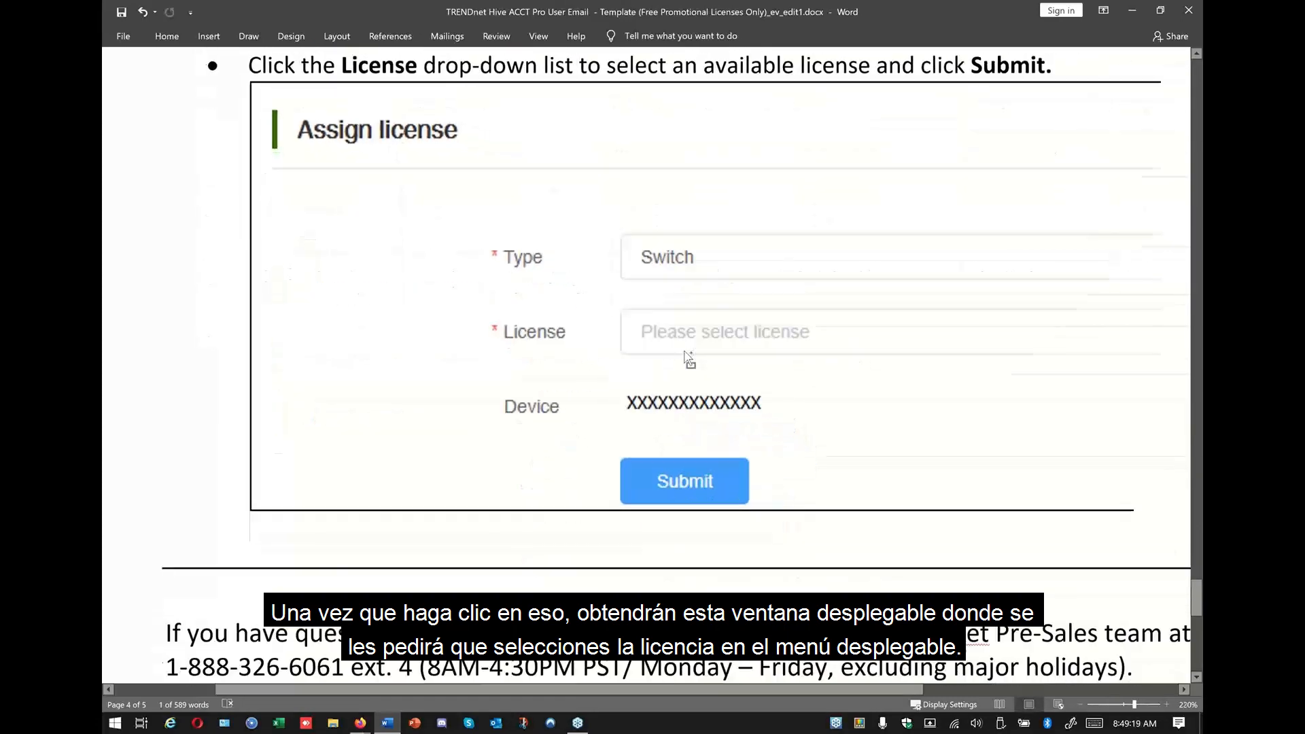
pyautogui.keyDown('ctrl'); pyautogui.scroll(-1, 687, 357); pyautogui.keyUp('ctrl')
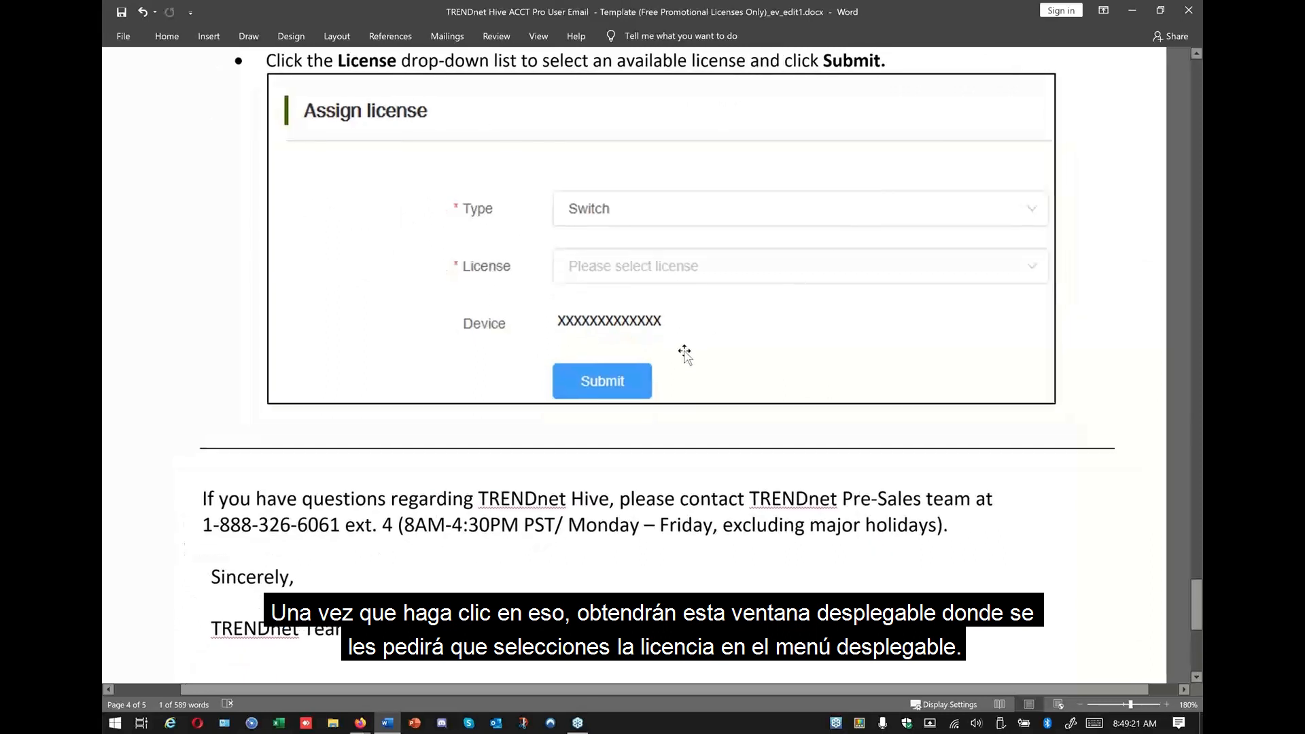
pyautogui.scroll(2, 381, 170)
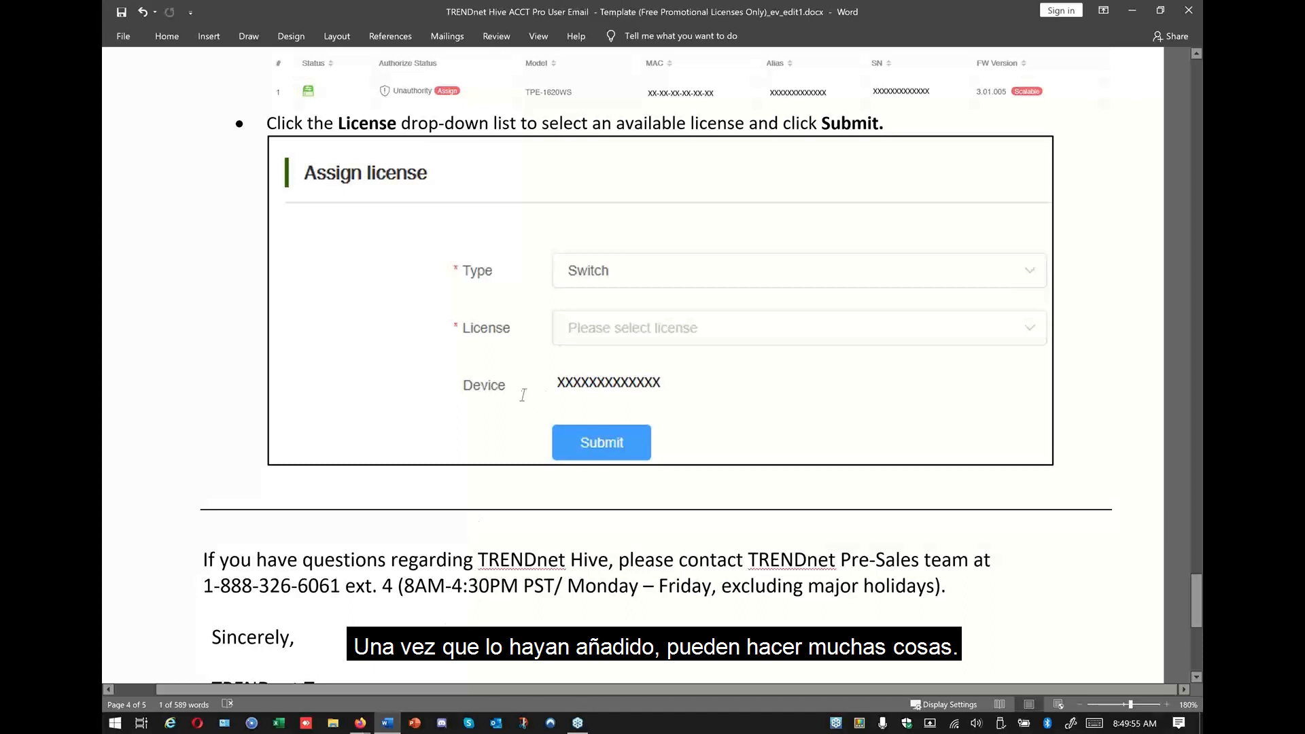
pyautogui.scroll(-3, 364, 702)
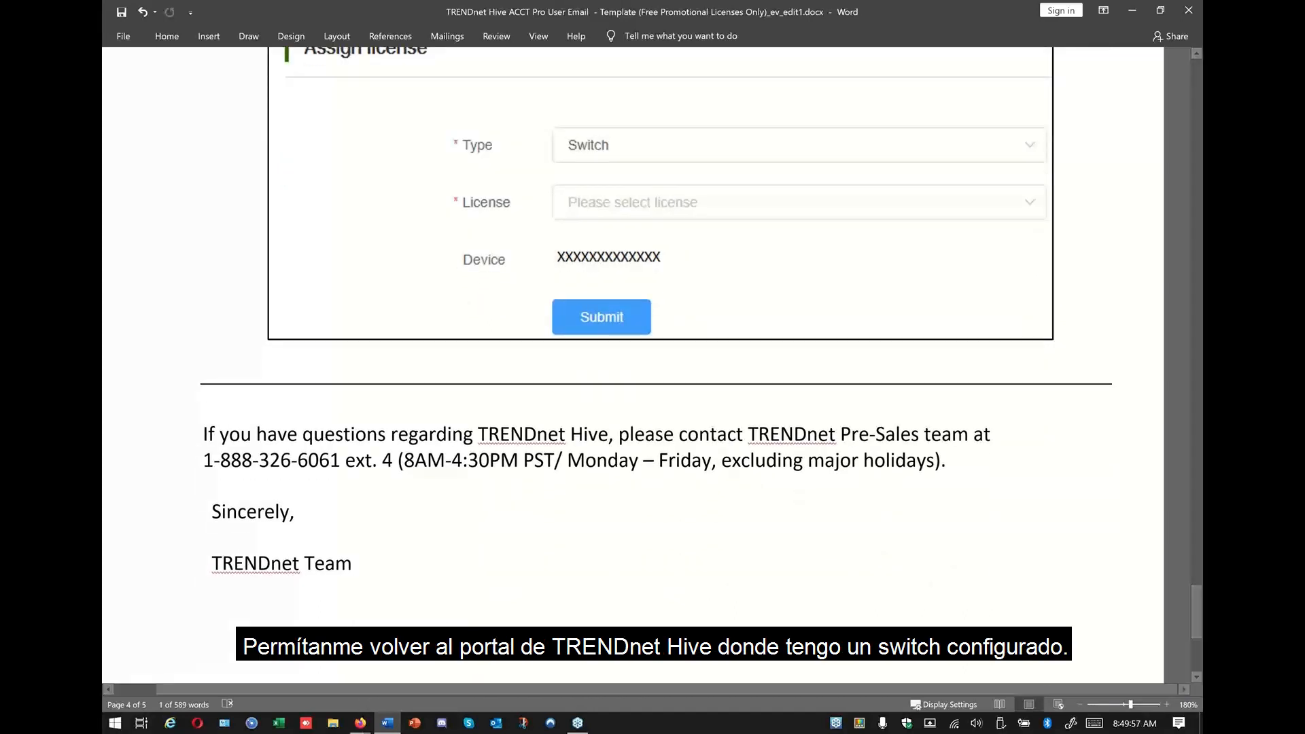
# Switch to the Hive portal in Firefox and view the tenant list on the dashboard
pyautogui.hotkey('alt', 'Tab')
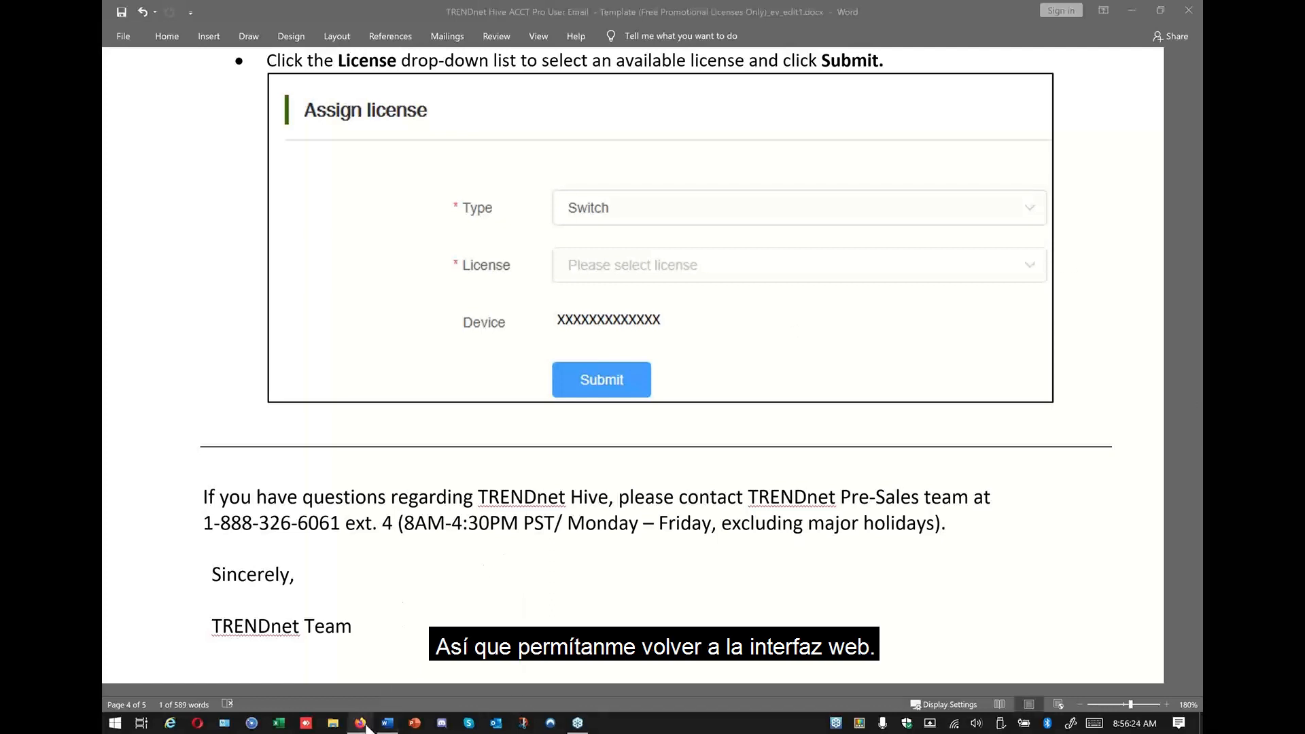
pyautogui.moveTo(368, 726)
pyautogui.click(326, 670)
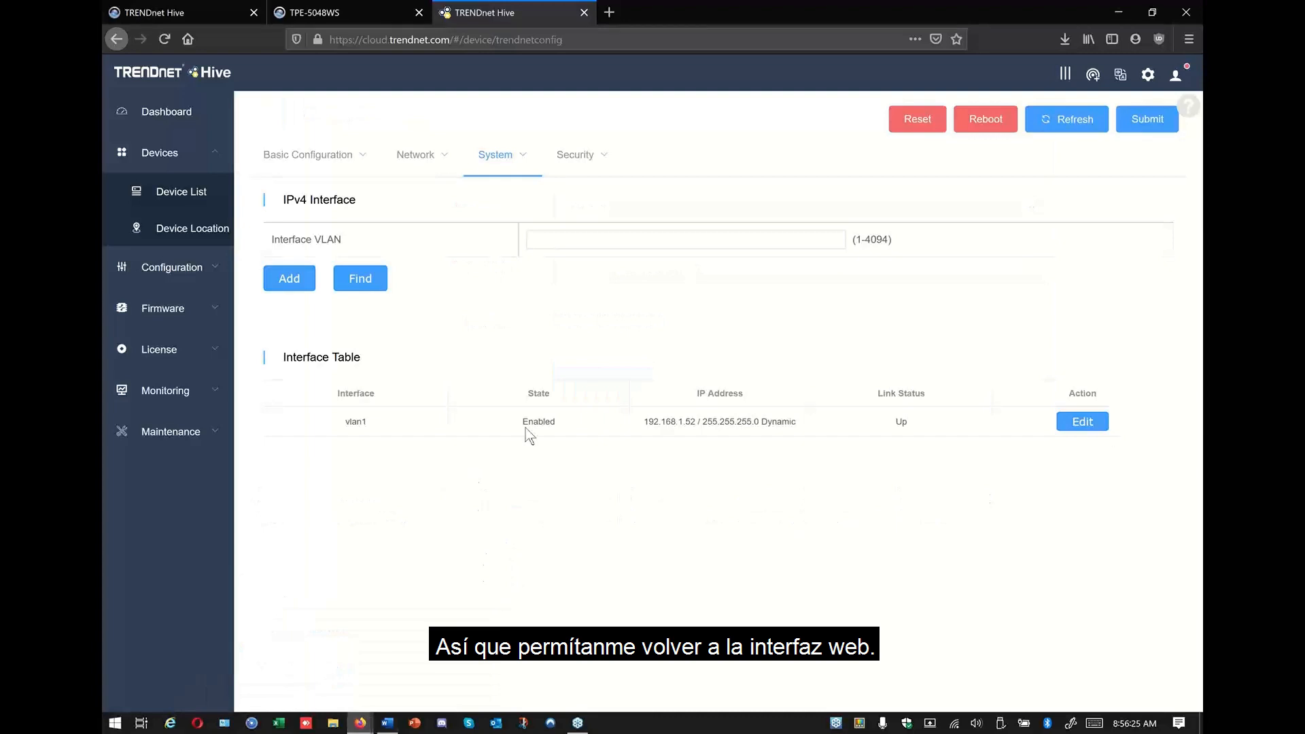
pyautogui.click(210, 121)
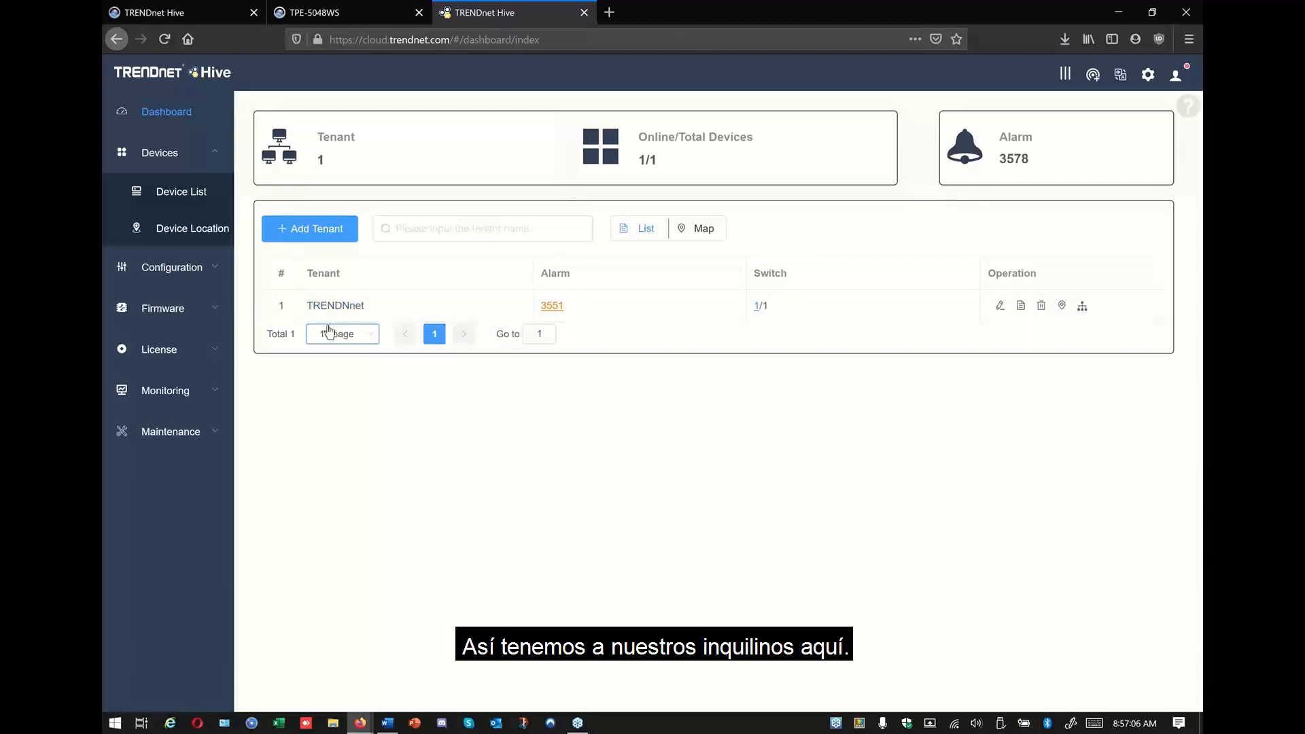
# Check the device list under Unused and under the TRENDNnet tenant, and open the TEG-284WS switch's configuration
pyautogui.click(196, 198)
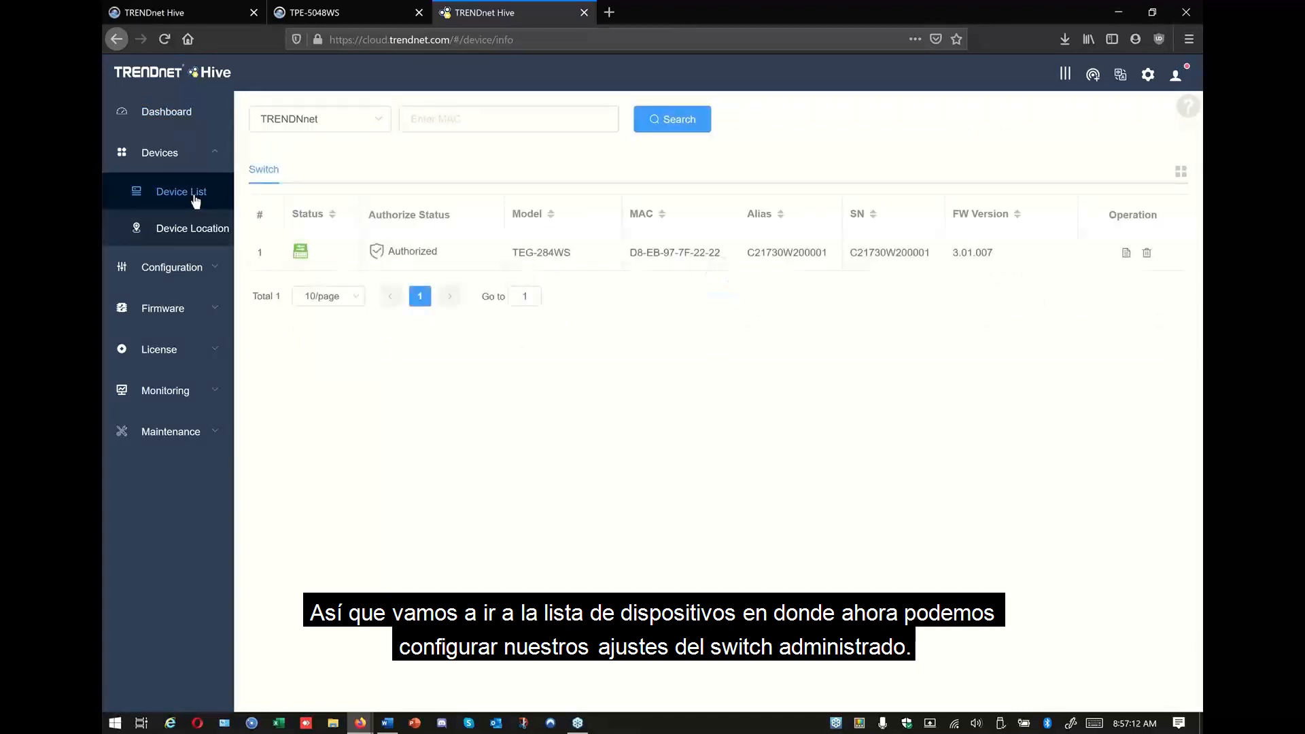
pyautogui.click(345, 120)
pyautogui.click(325, 186)
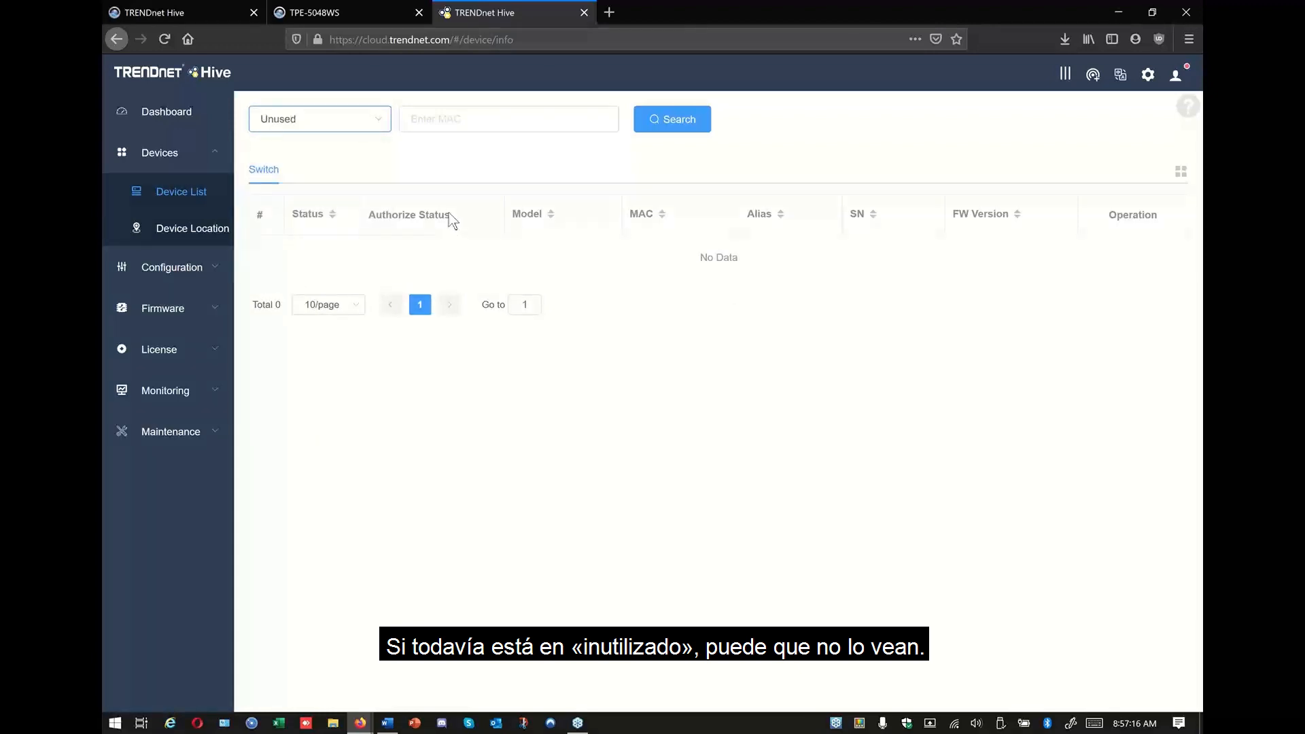
pyautogui.click(377, 124)
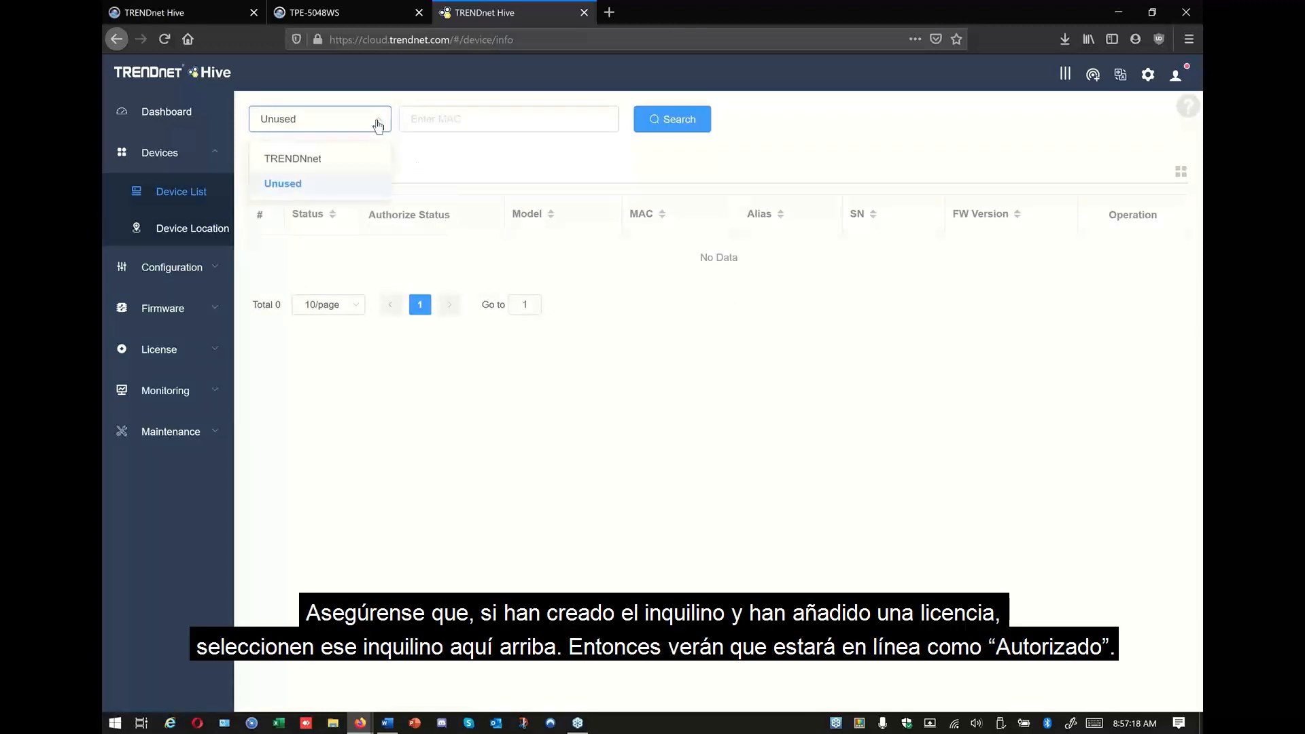
pyautogui.click(359, 154)
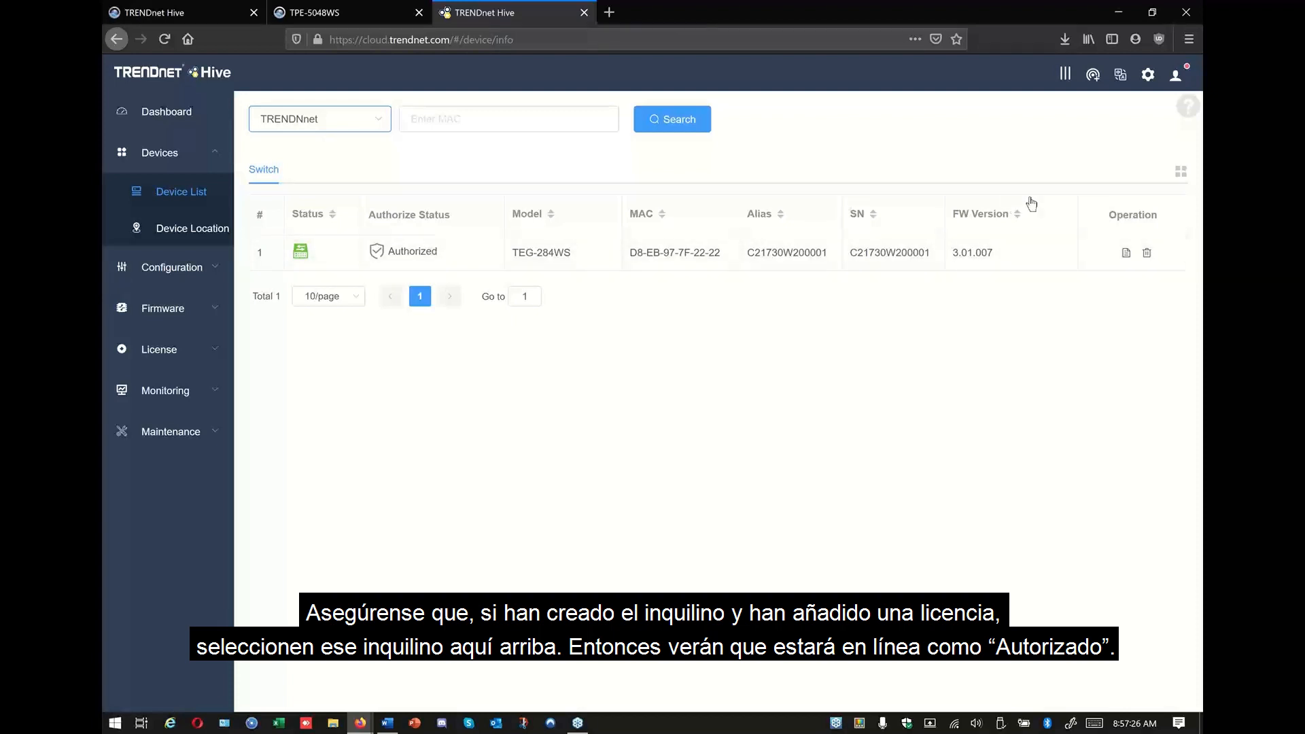
pyautogui.click(1126, 255)
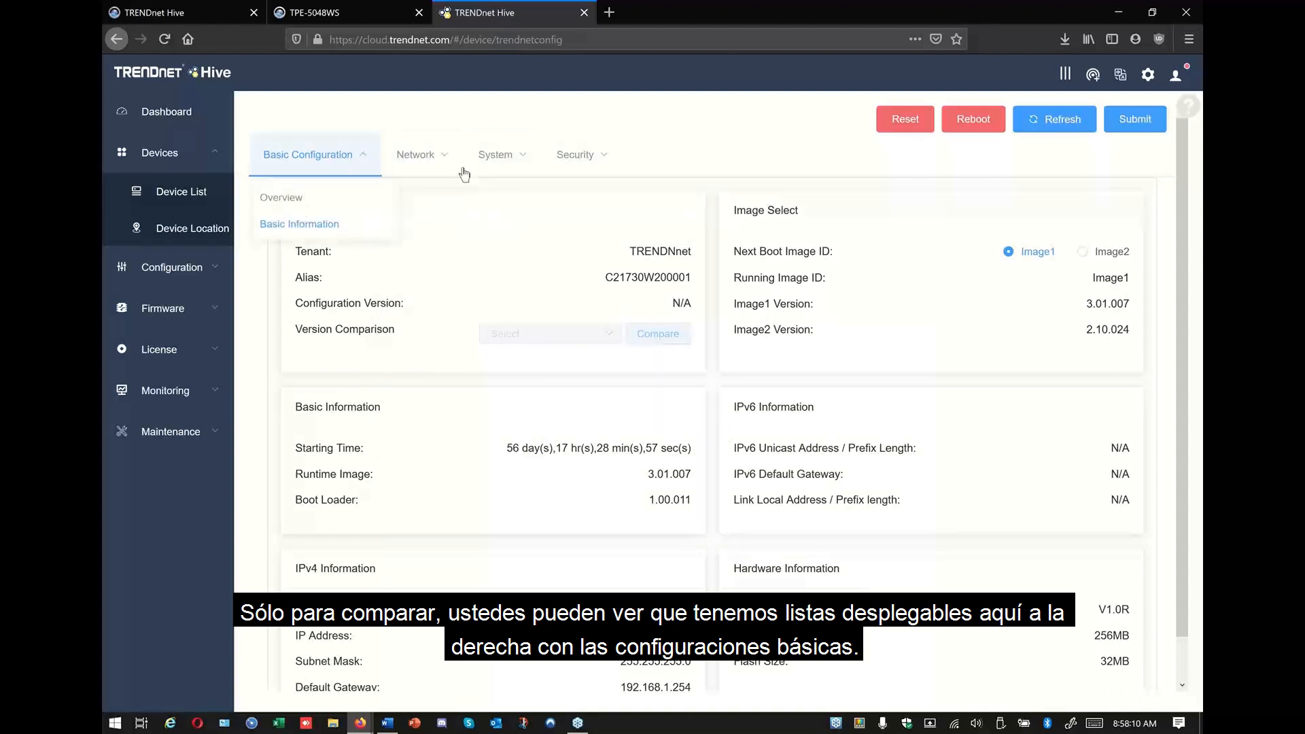
# Review the TPE-5048WS local interface's System and Network sections, including Physical Interface, and return to the switch configuration in Hive
pyautogui.click(332, 3)
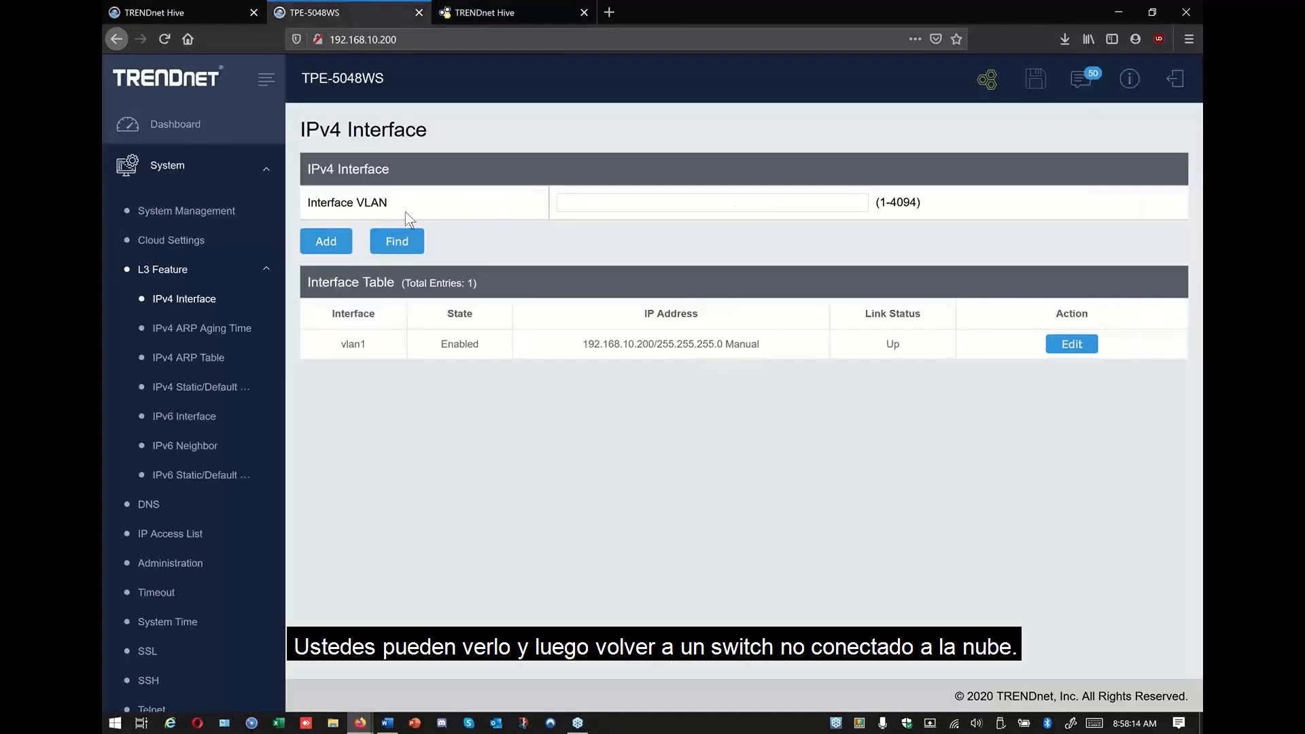
pyautogui.click(266, 269)
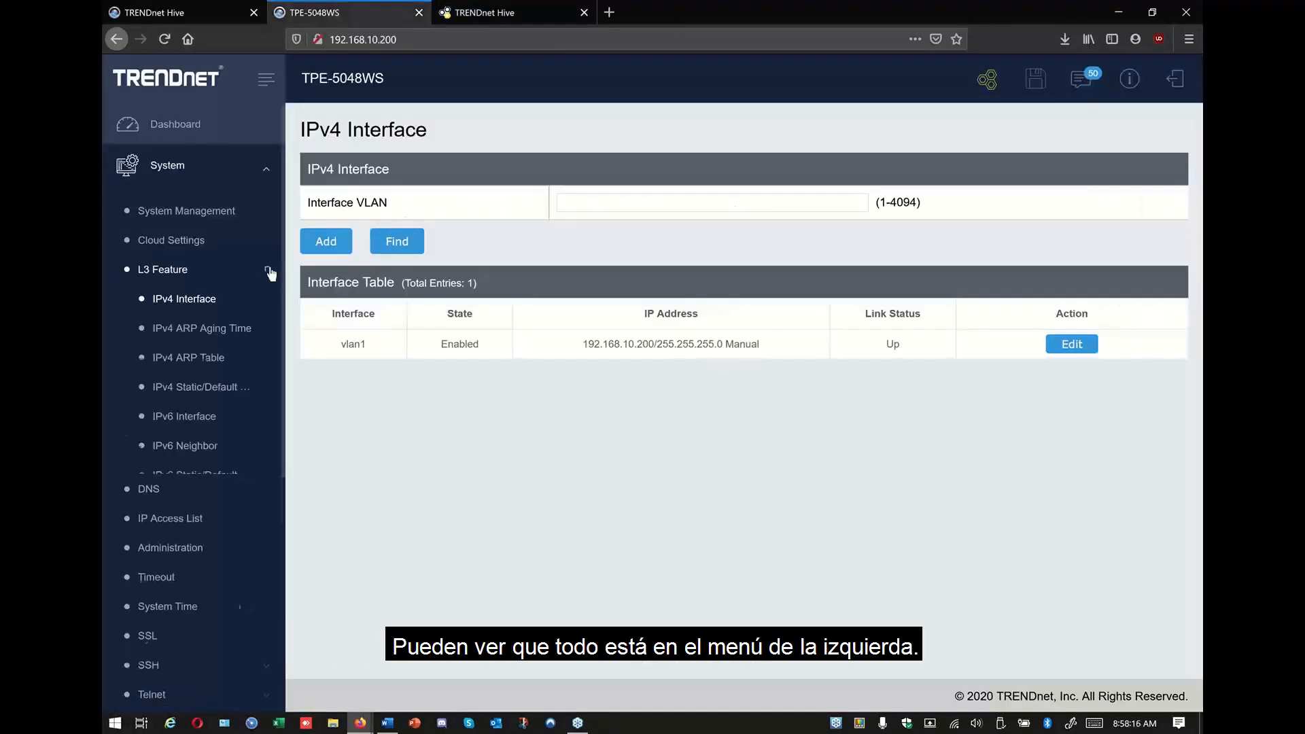
pyautogui.click(273, 163)
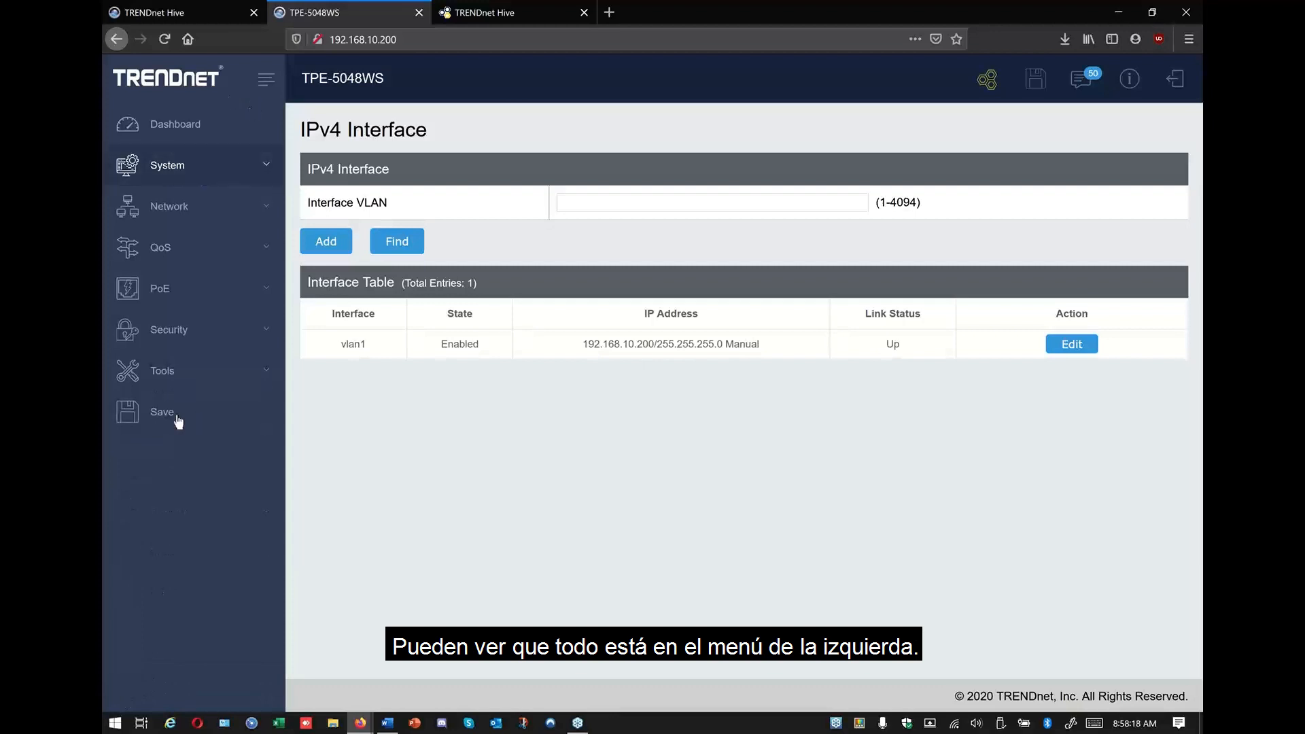
pyautogui.click(247, 179)
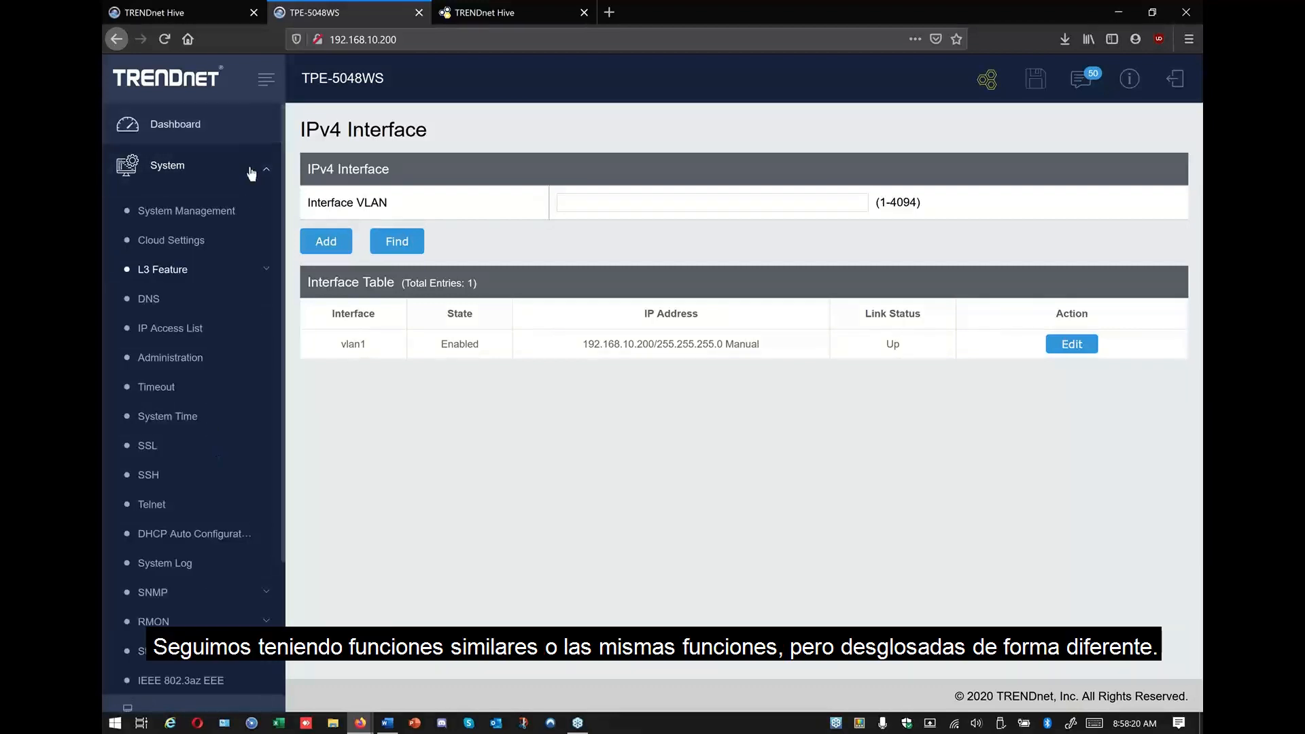
pyautogui.click(261, 169)
pyautogui.click(244, 208)
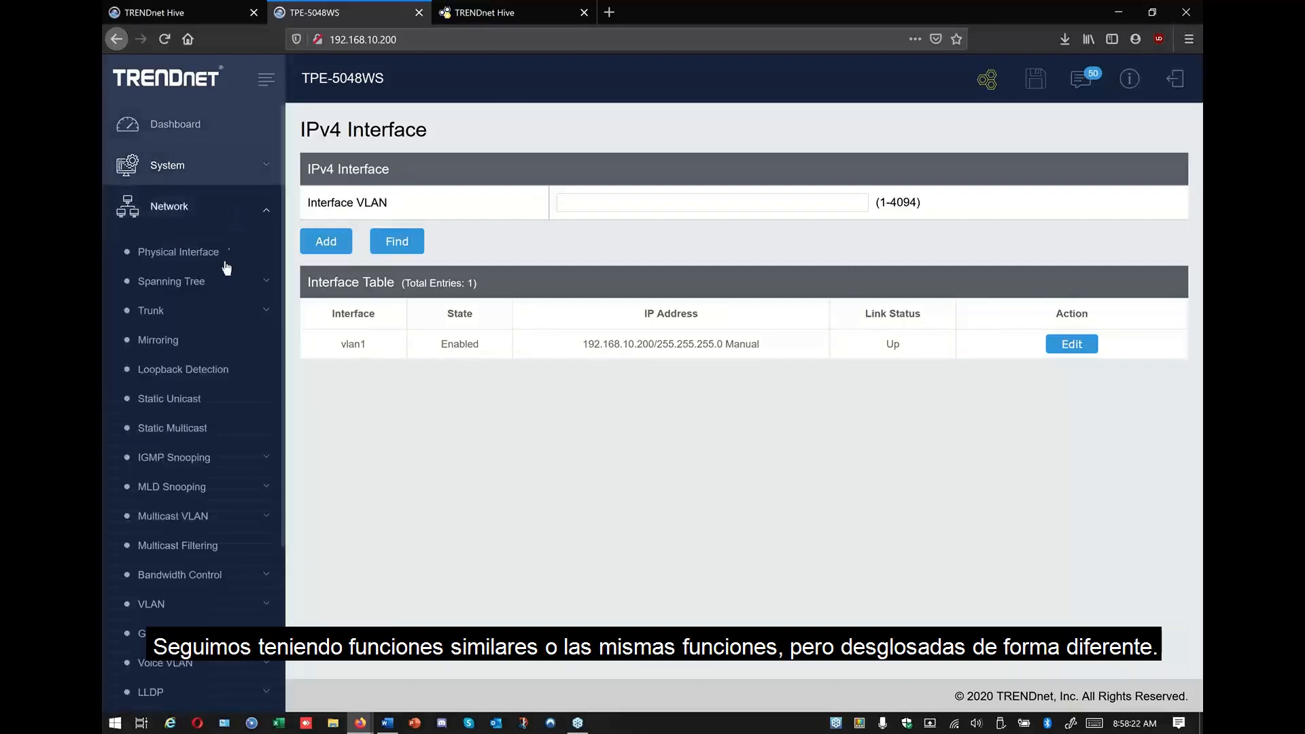
pyautogui.click(225, 262)
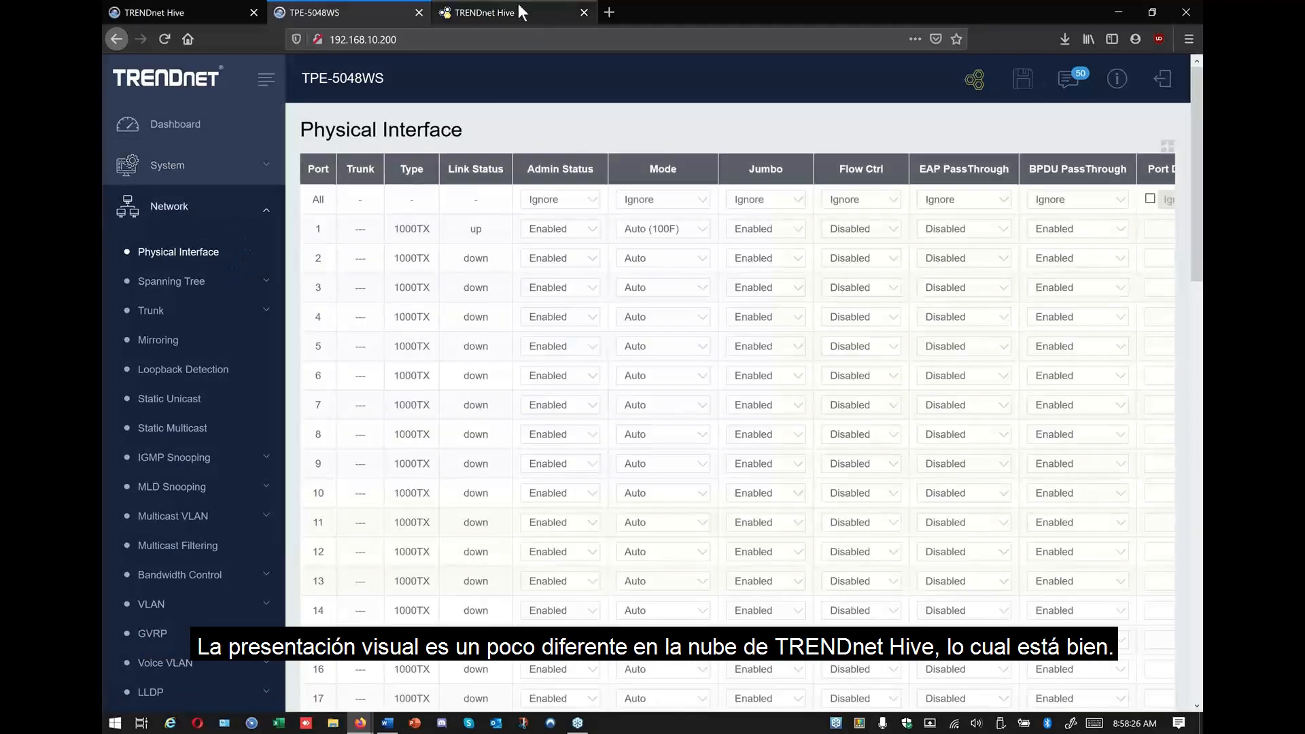
pyautogui.click(516, 20)
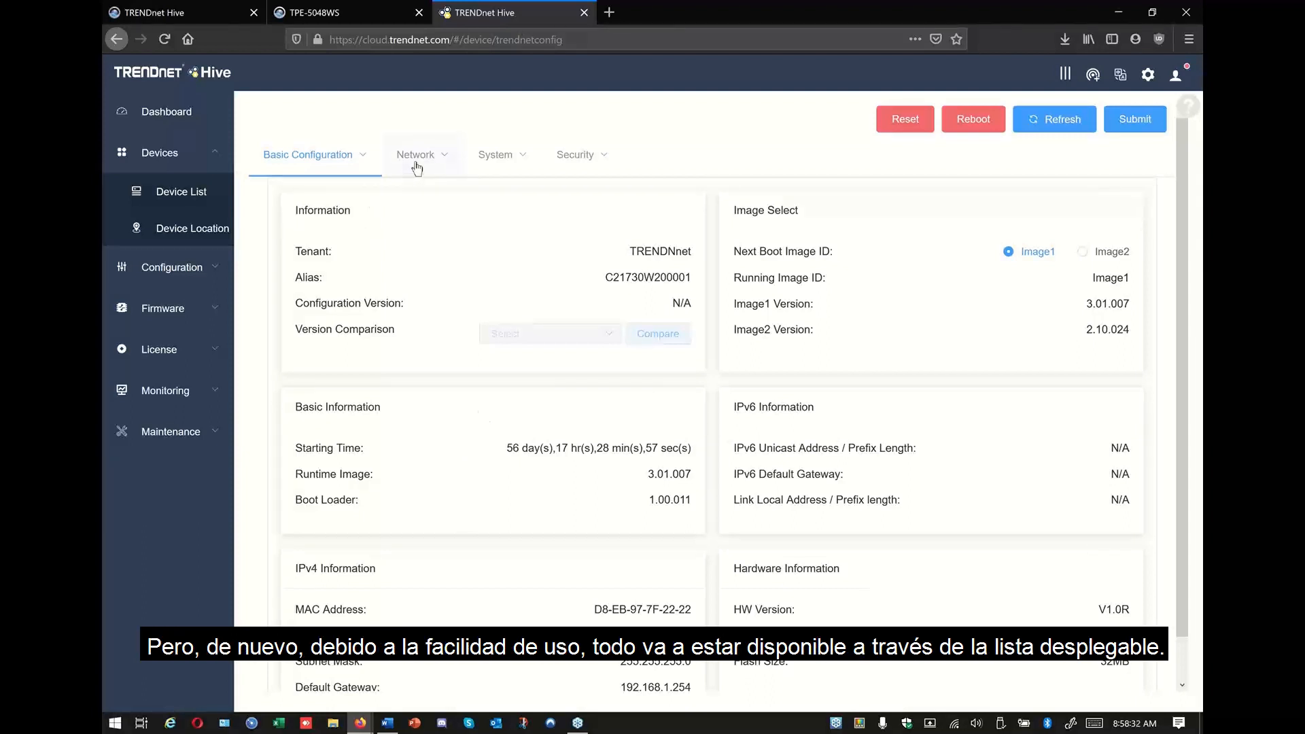
# Open the IPv4 interface configuration of vlan1 under the switch's L3 features in Hive to view its IP settings
pyautogui.moveTo(417, 163)
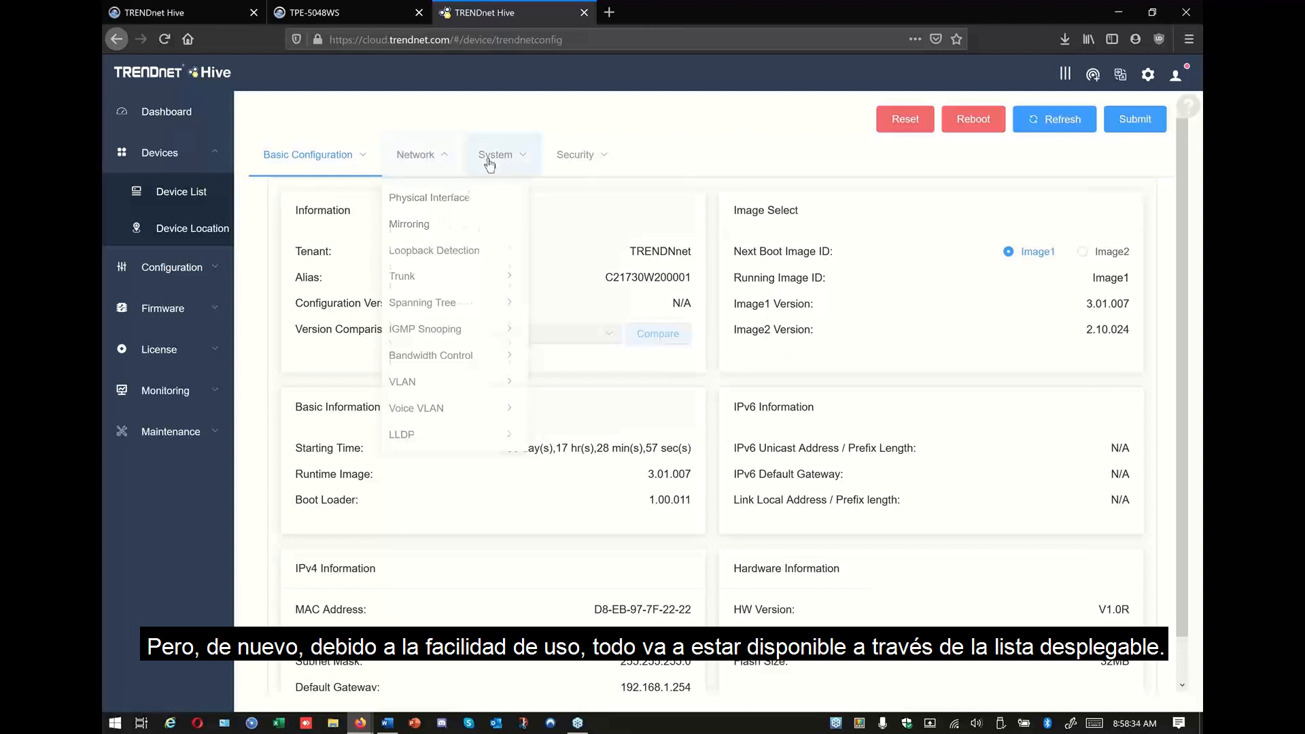
pyautogui.moveTo(510, 171)
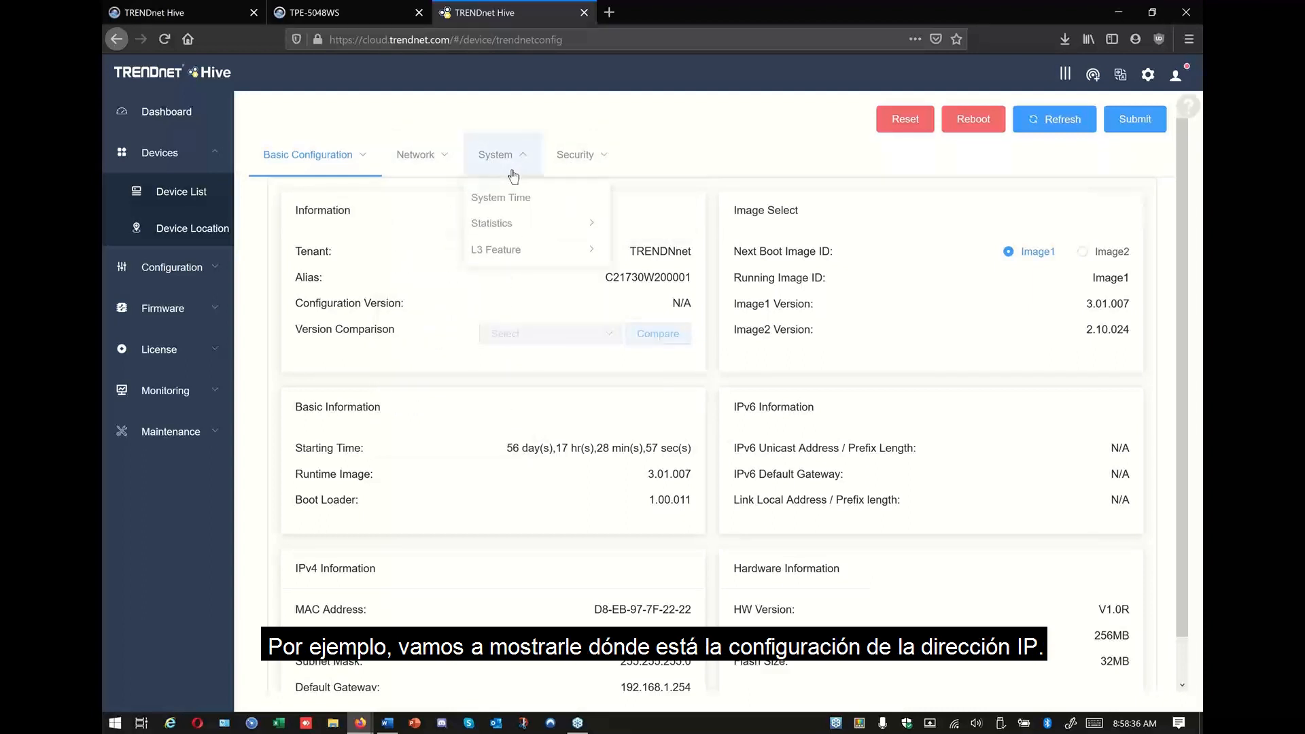
pyautogui.moveTo(505, 254)
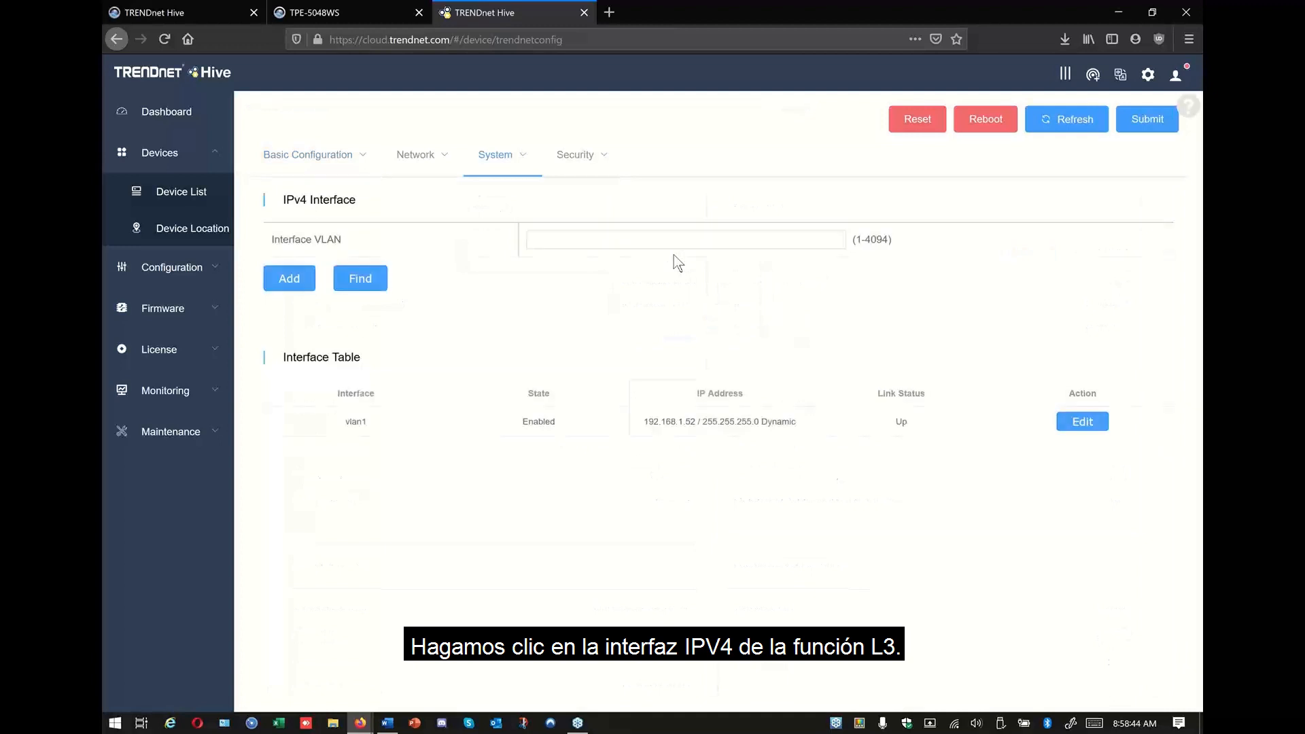
pyautogui.click(1092, 424)
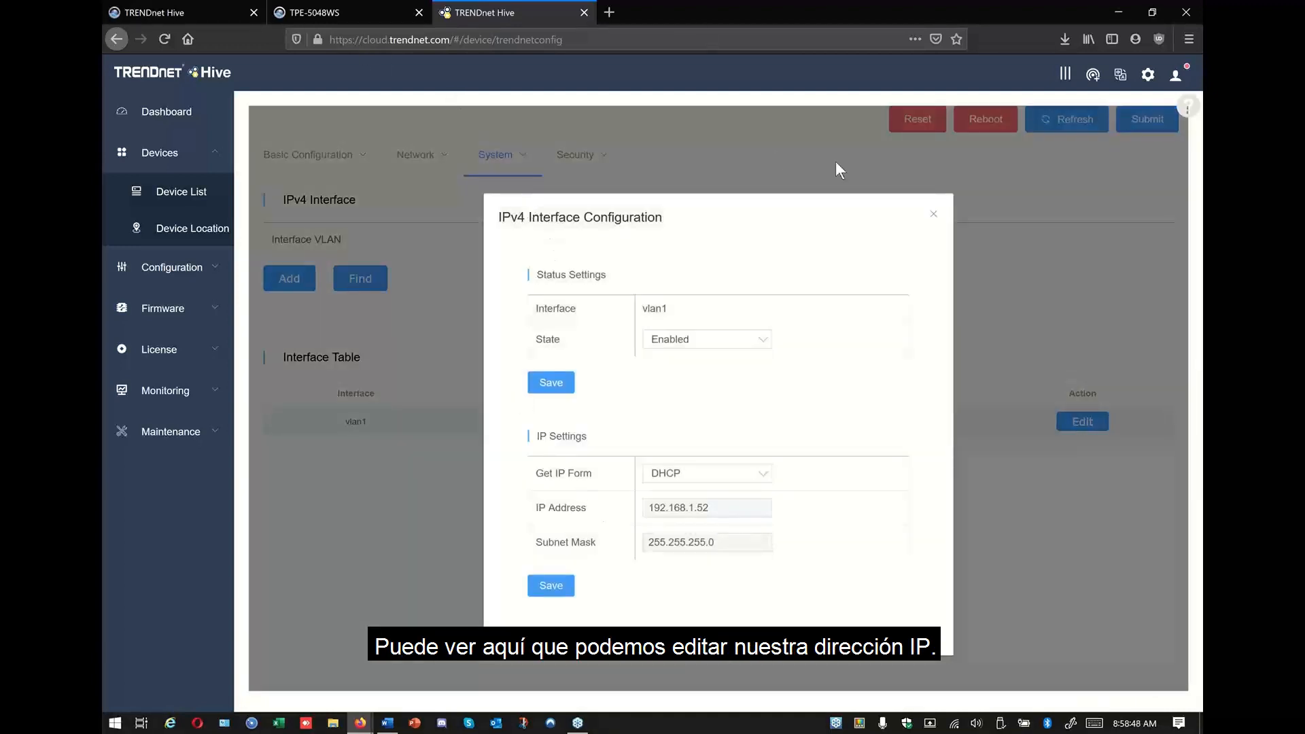
# View vlan1's IPv4 interface configuration in the TPE-5048WS local interface for comparison, and return to Hive to close its IPv4 dialog
pyautogui.click(367, 11)
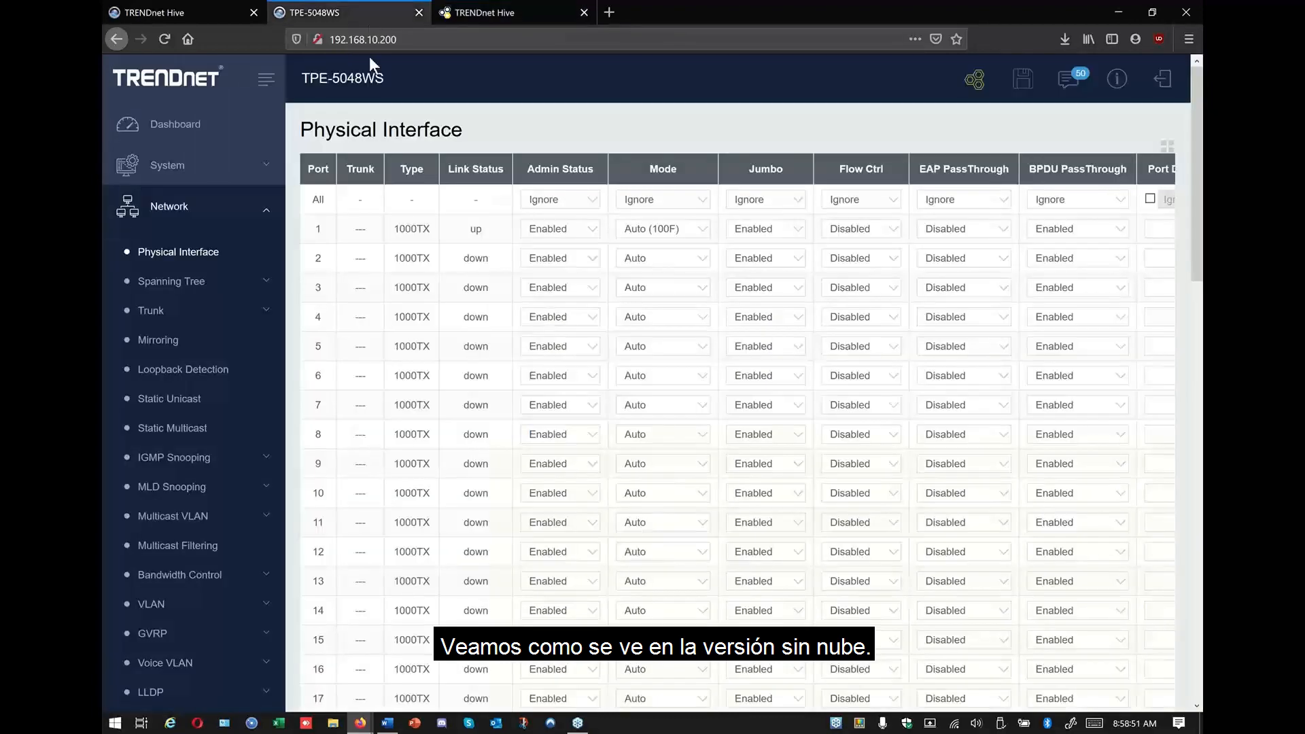
pyautogui.click(210, 199)
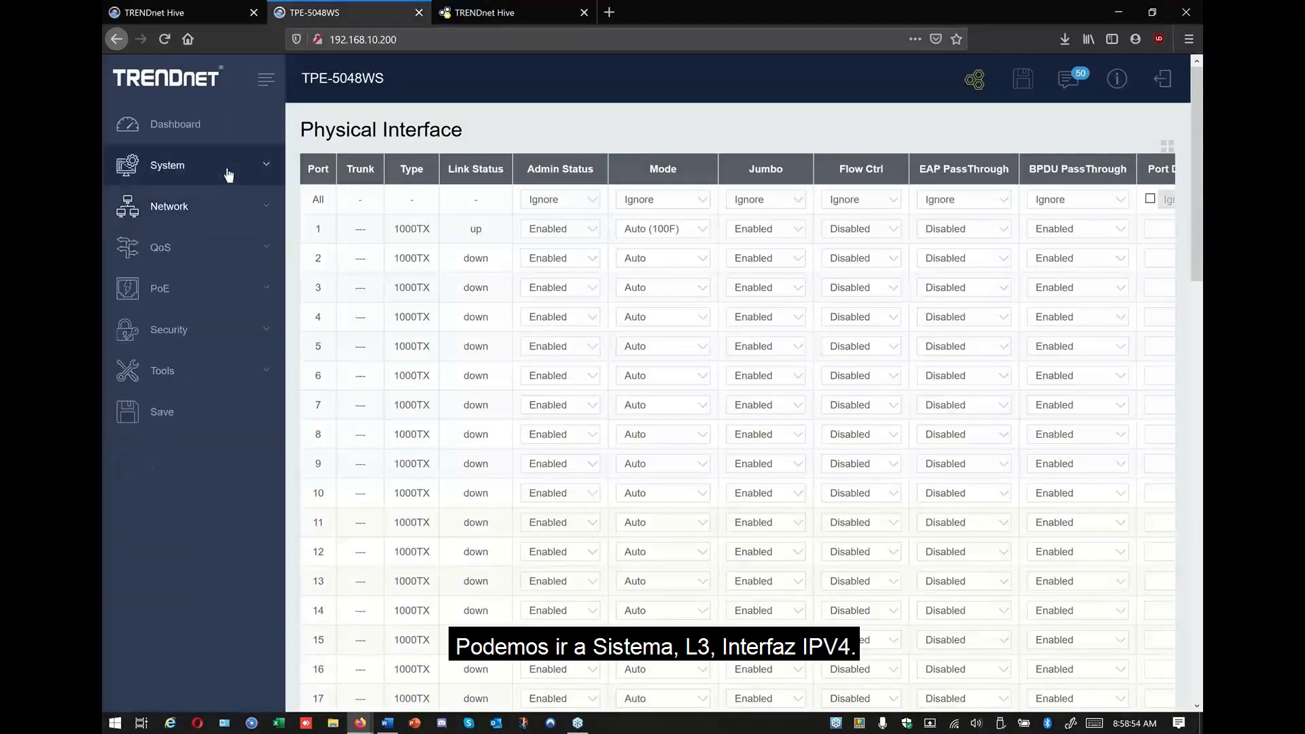
pyautogui.click(216, 166)
pyautogui.click(215, 274)
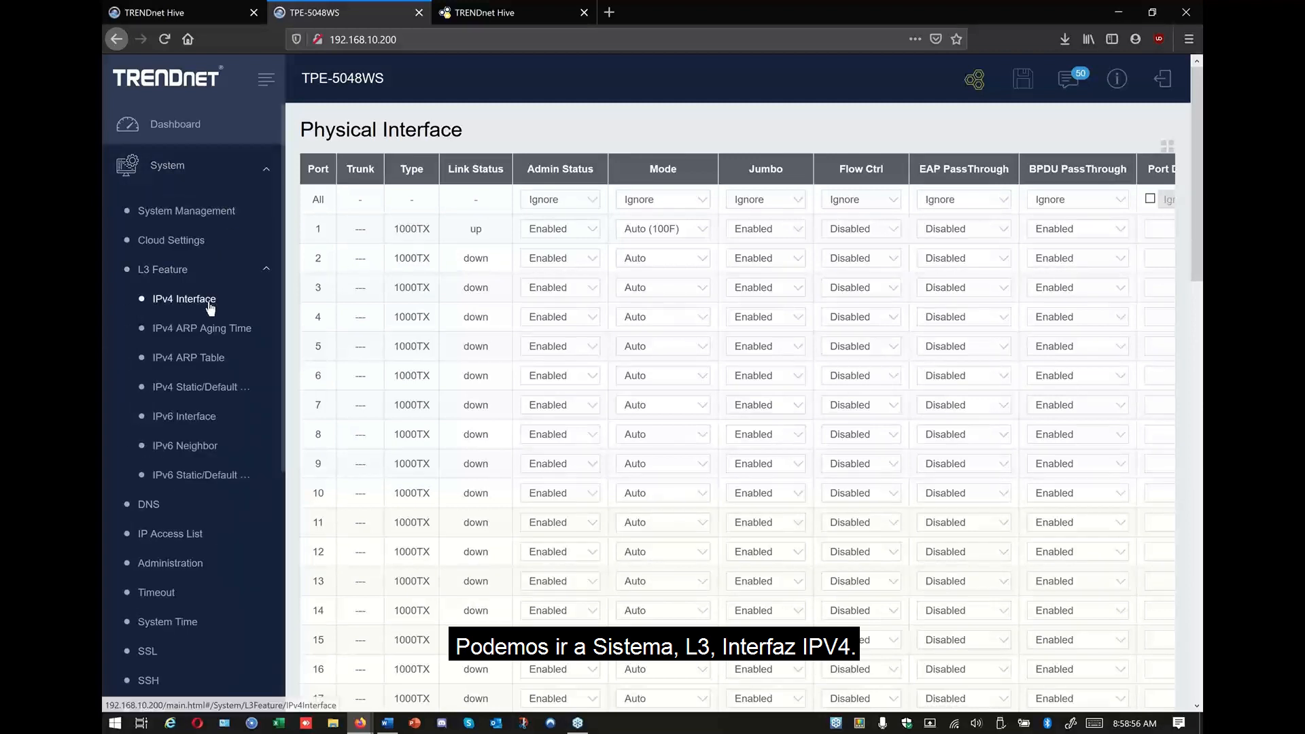
pyautogui.click(211, 303)
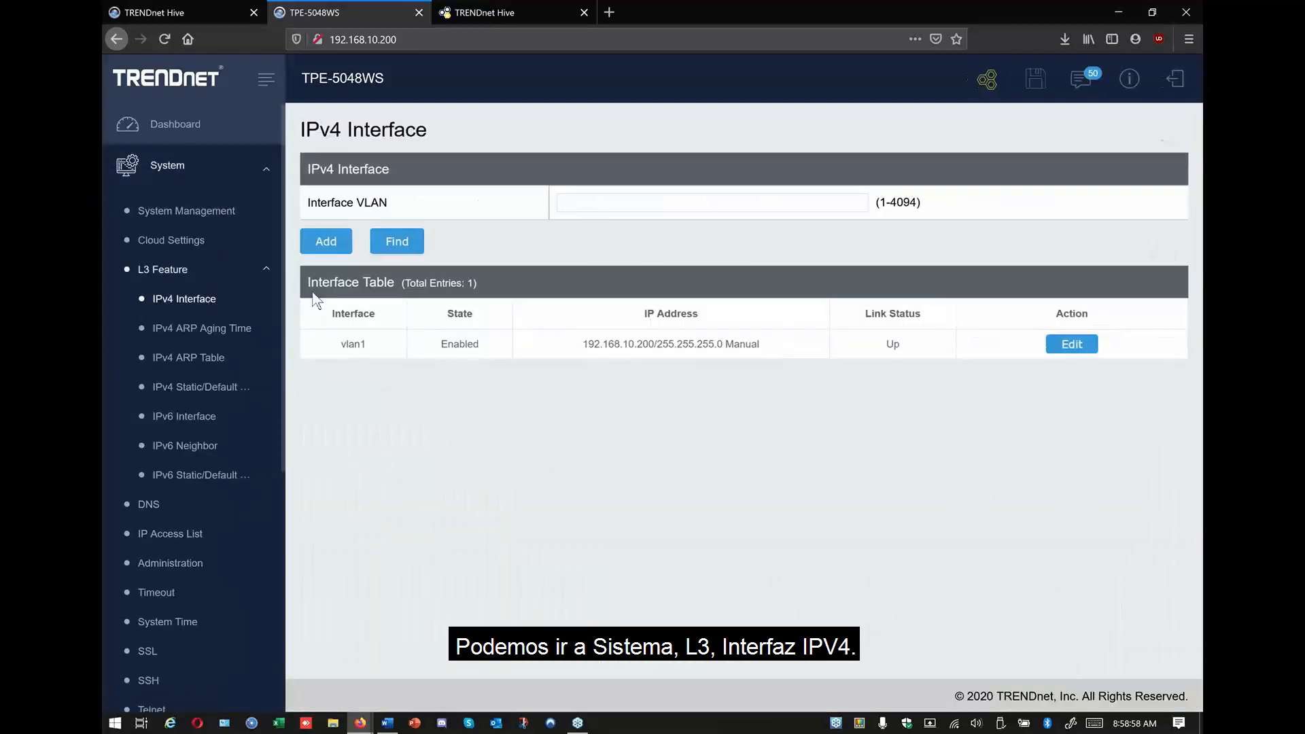
pyautogui.click(1087, 352)
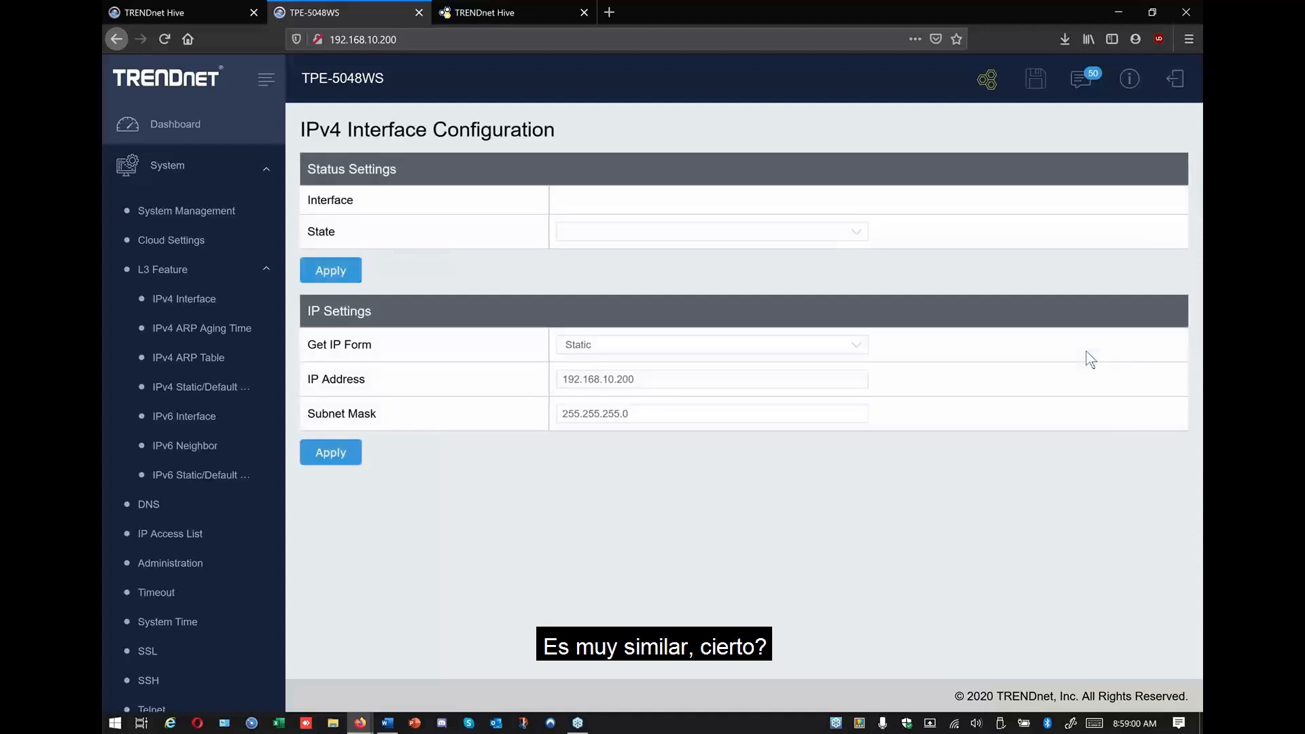
pyautogui.click(495, 15)
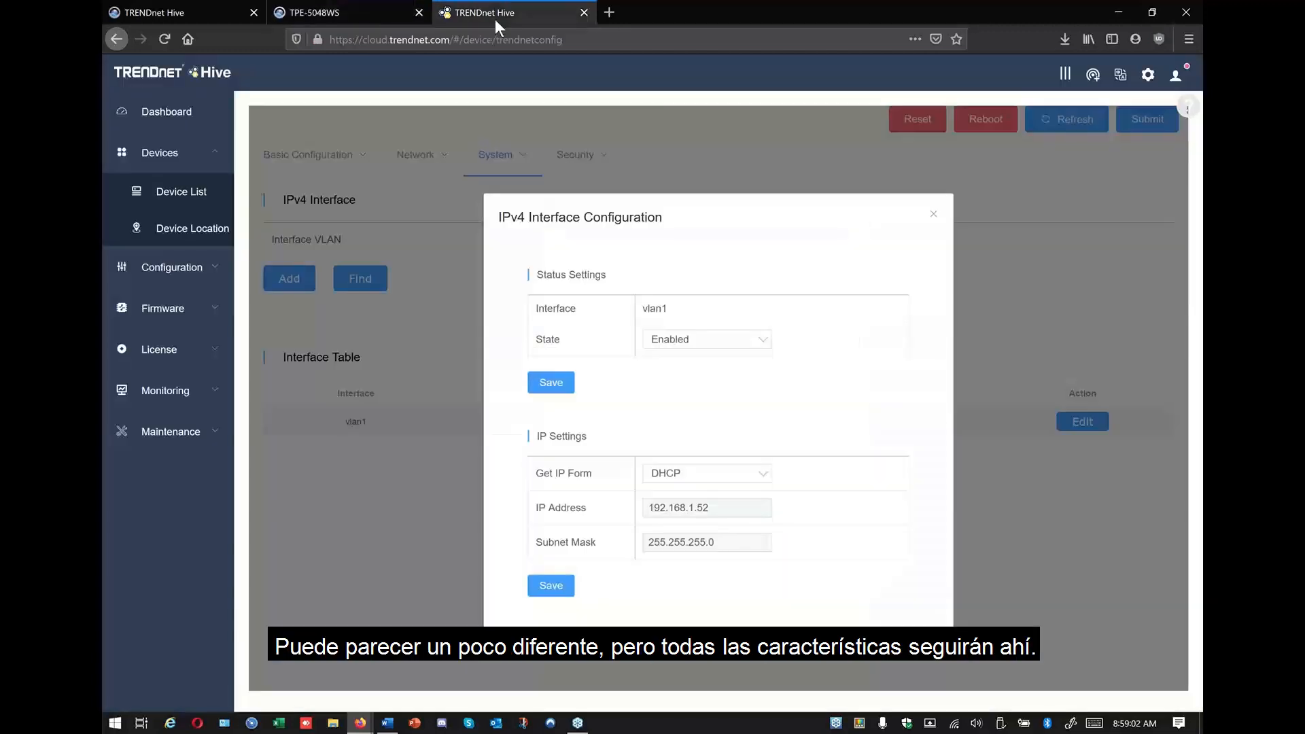
pyautogui.click(935, 215)
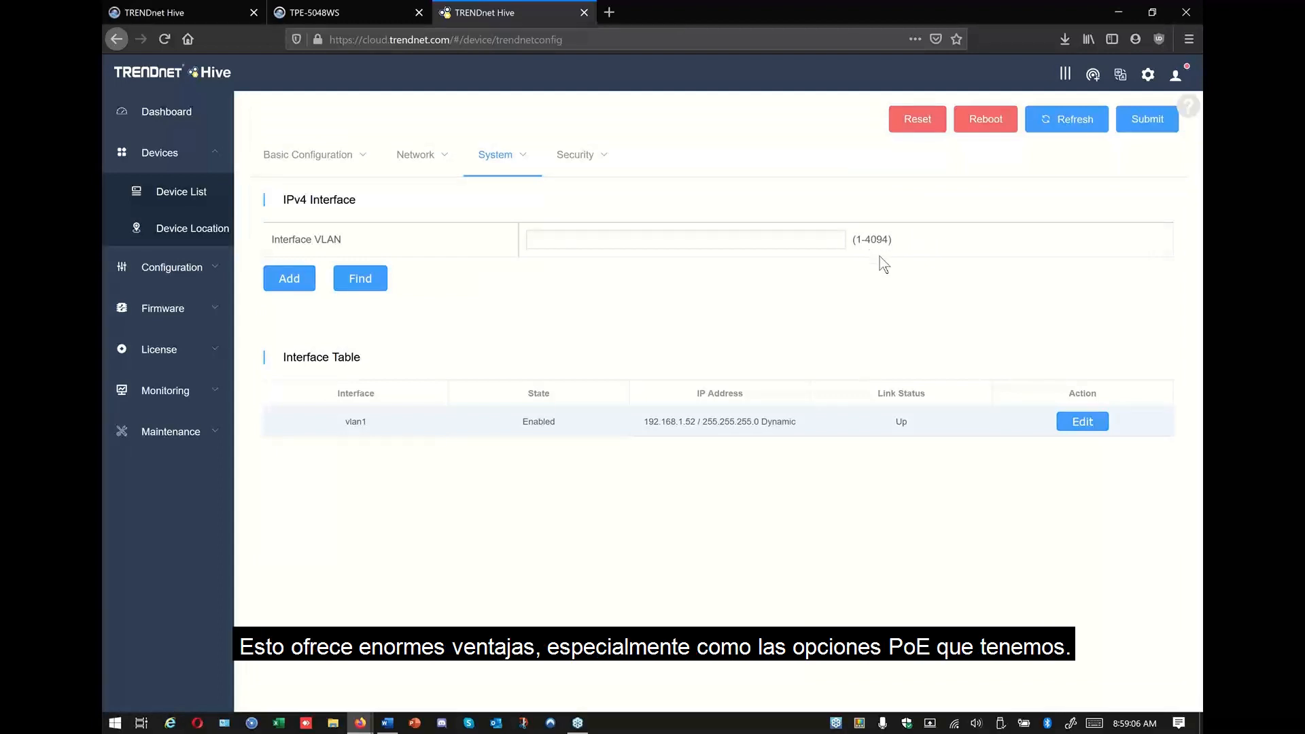